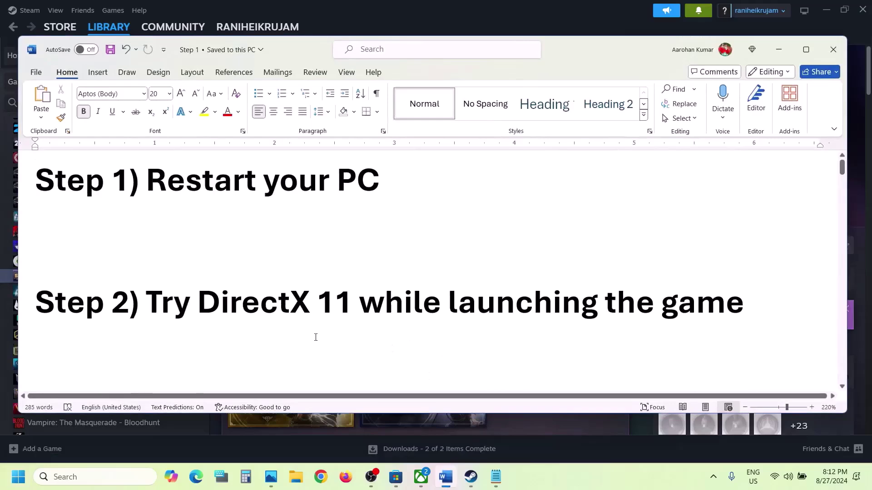
Step: Bring up SMITE 2's launch options in Steam, select the DirectX 11 option, and cancel the launch
drag(156, 305, 448, 308)
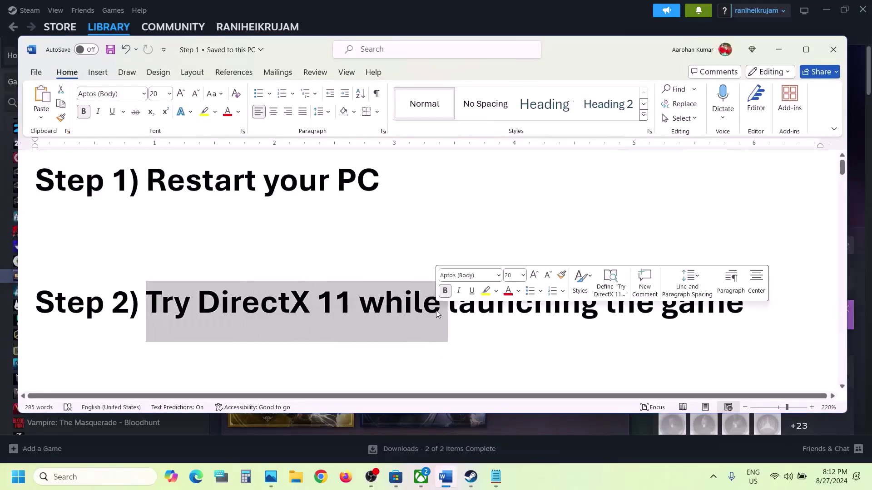
click(778, 49)
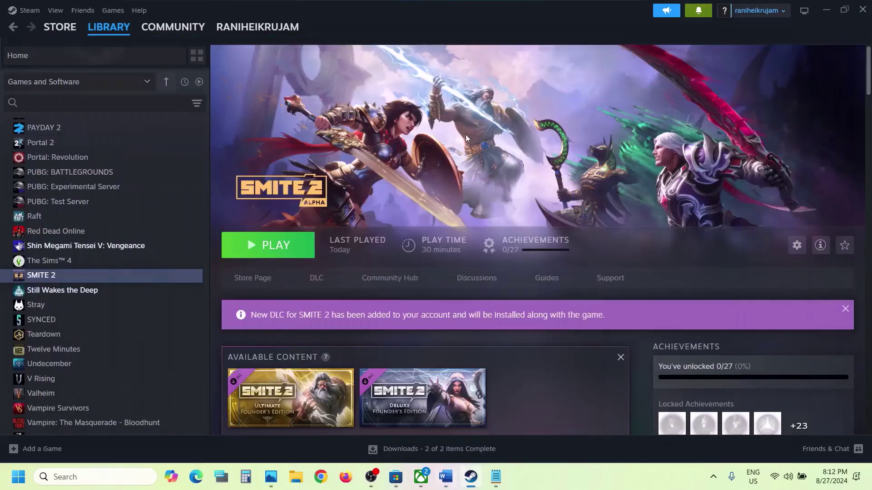
click(287, 258)
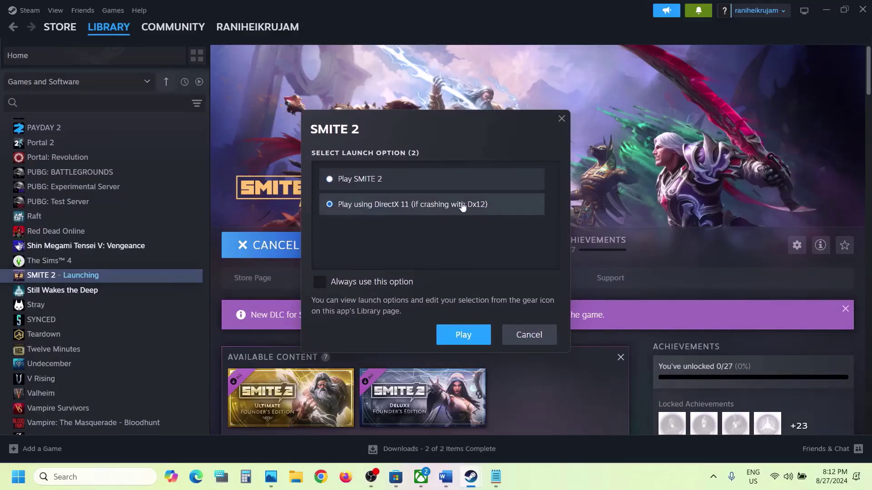
click(529, 336)
Step: Switch to the Word document and review Step 3 on running the game from its installation folder
click(449, 482)
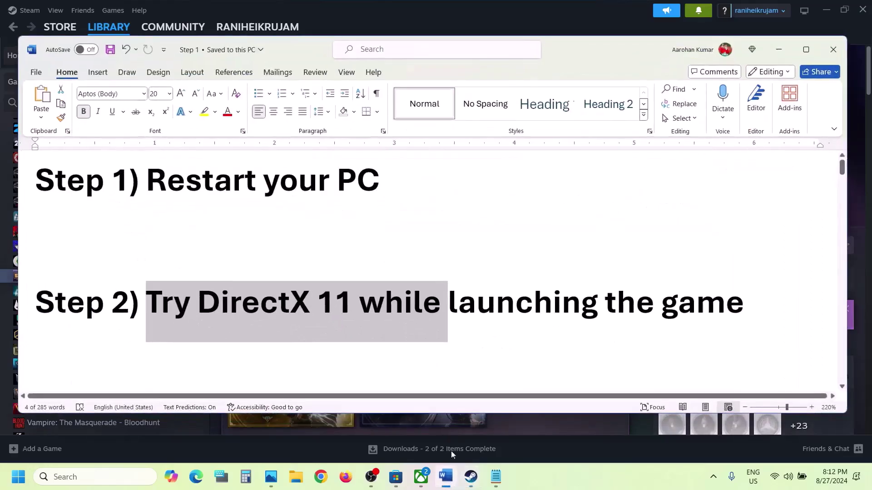
scroll(337, 352, down, 5)
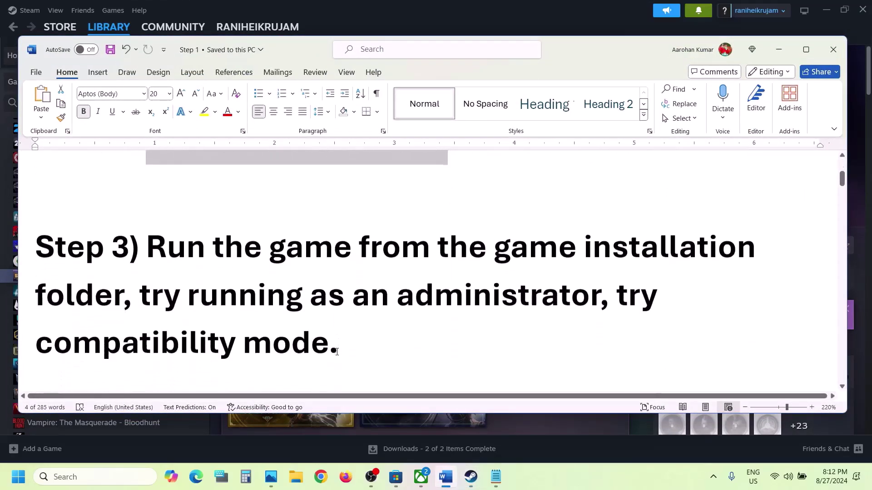
drag(146, 248, 123, 295)
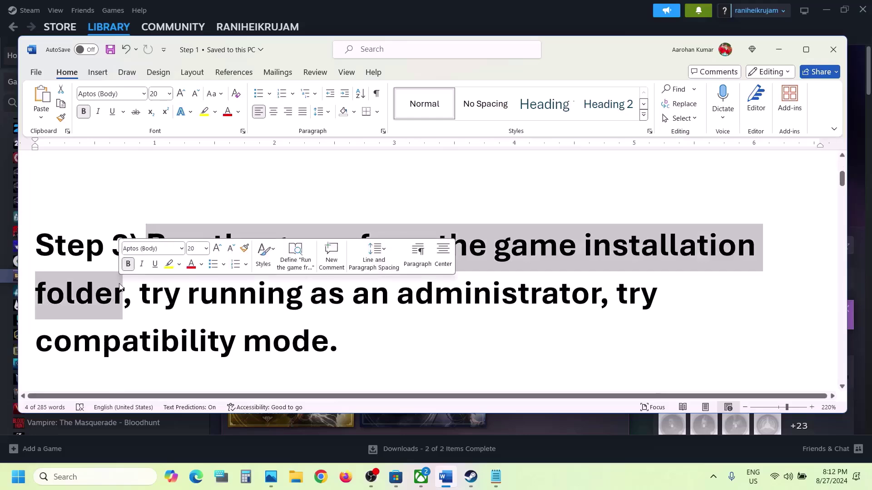
Step: Browse SMITE 2's local files from the Steam library and select the Hemingway application in the Windows folder
click(405, 20)
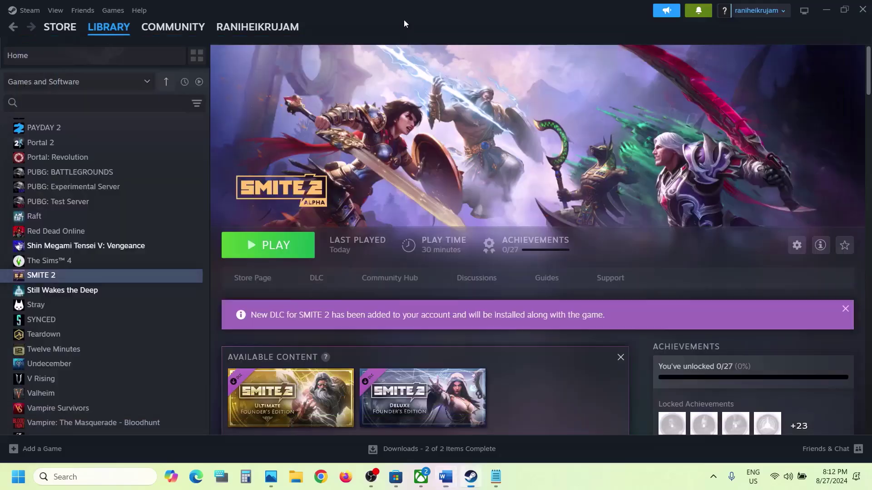
right_click(75, 275)
mouse_move(107, 340)
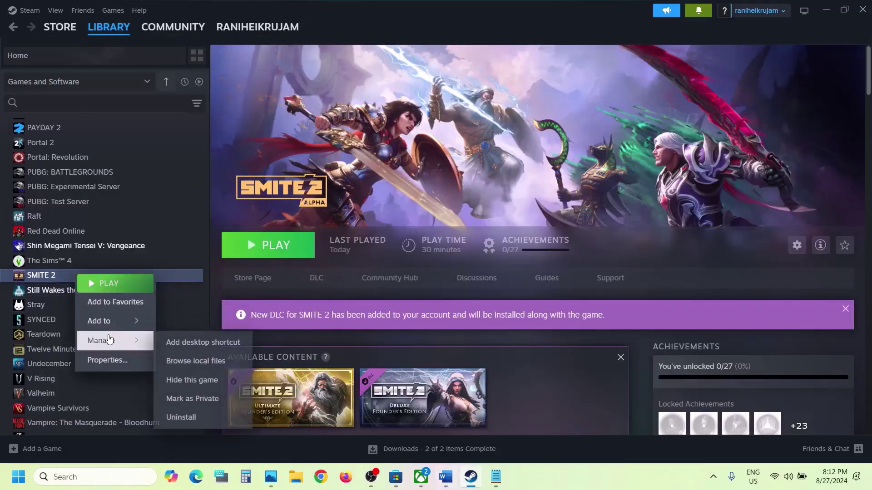
click(200, 362)
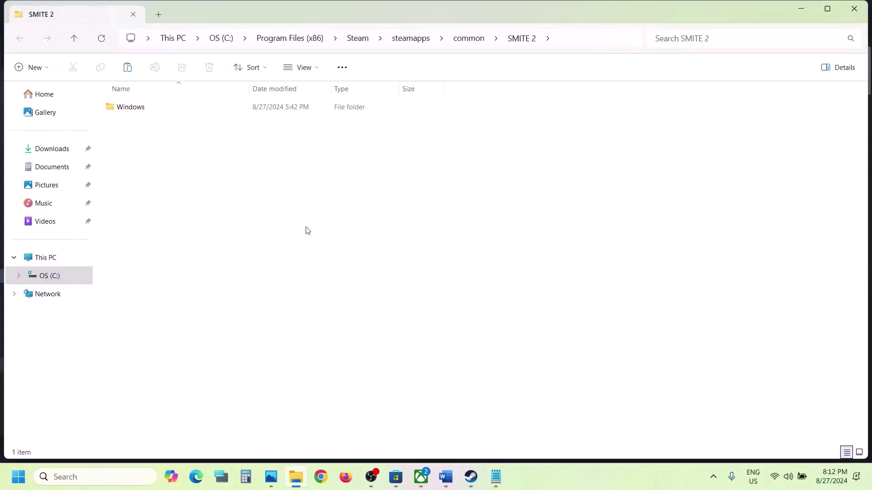
double_click(144, 109)
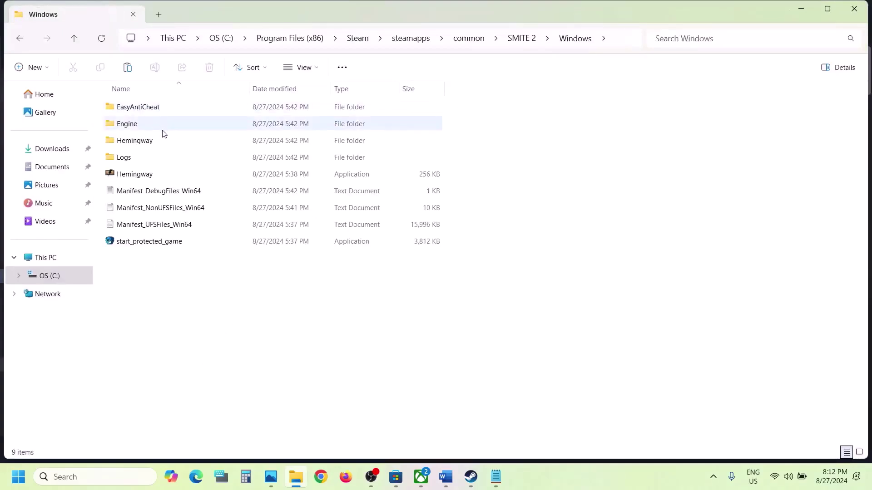
click(140, 178)
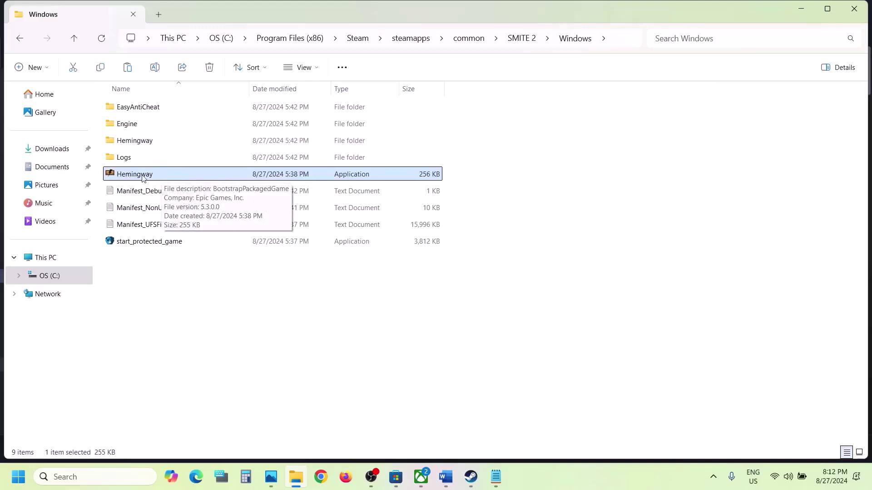
Step: Locate the Hemingway-Win64-Shipping application in the Win64 folder under Hemingway\Binaries
click(147, 142)
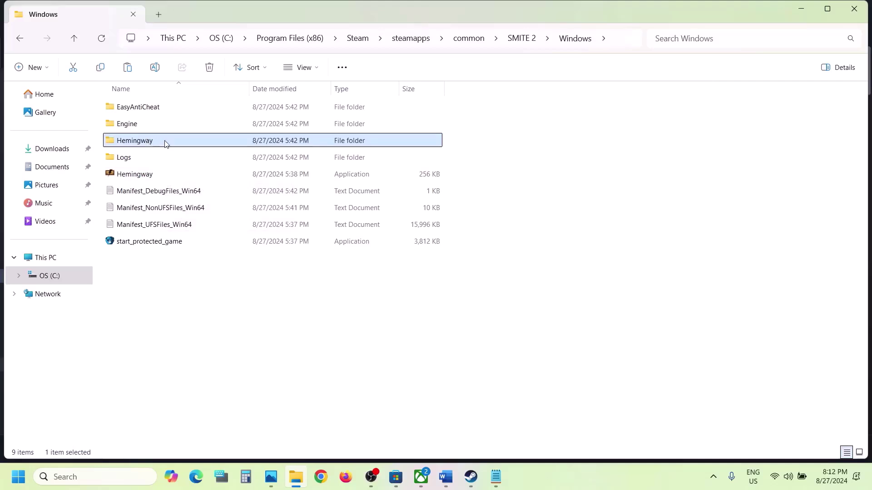
double_click(154, 142)
double_click(146, 115)
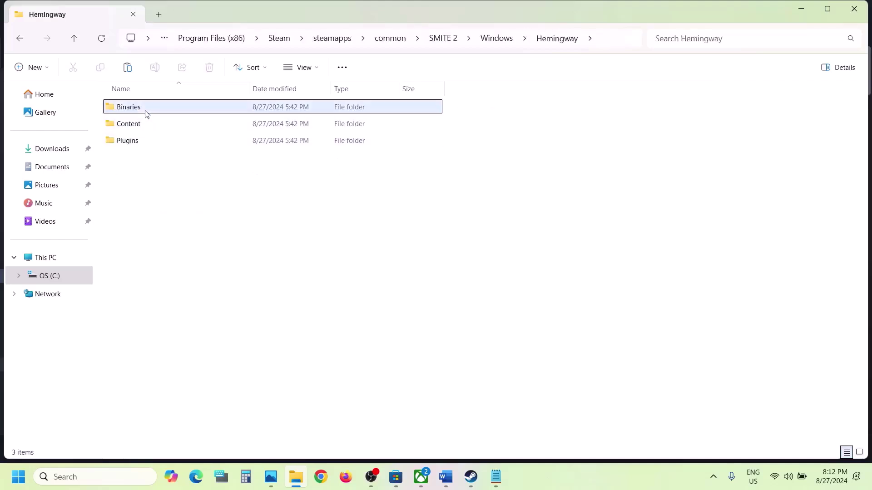
double_click(147, 114)
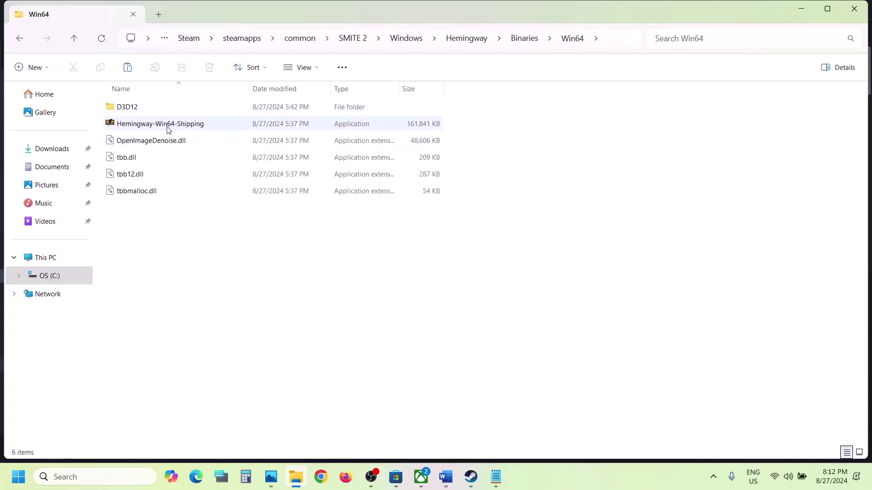
click(168, 129)
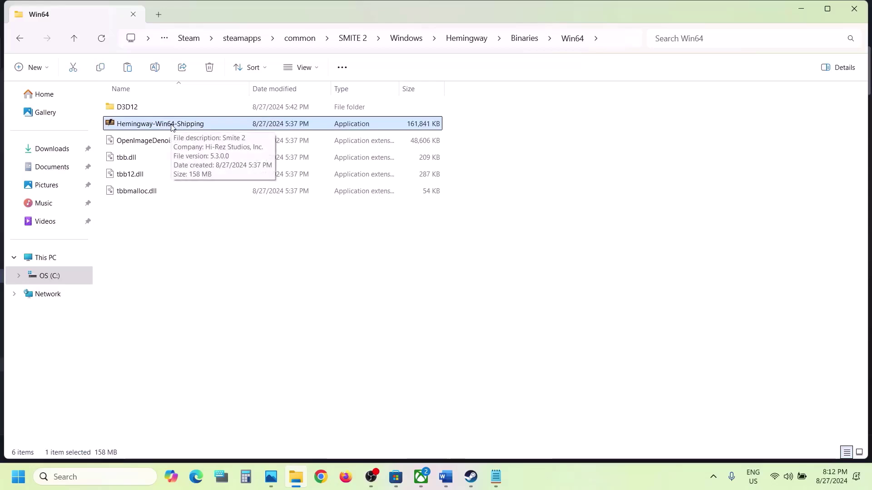
Step: Return to the SMITE 2 Windows folder and set the Hemingway application to run as an administrator
click(77, 43)
click(76, 43)
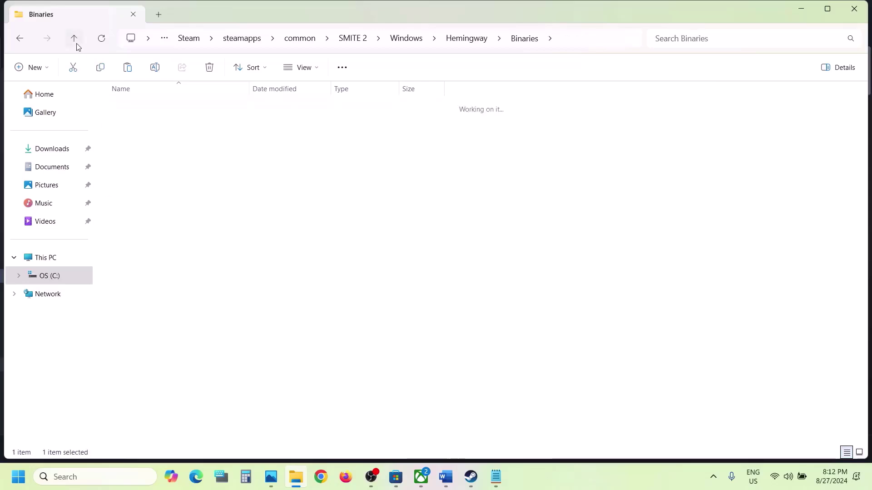
click(76, 44)
click(76, 43)
click(168, 179)
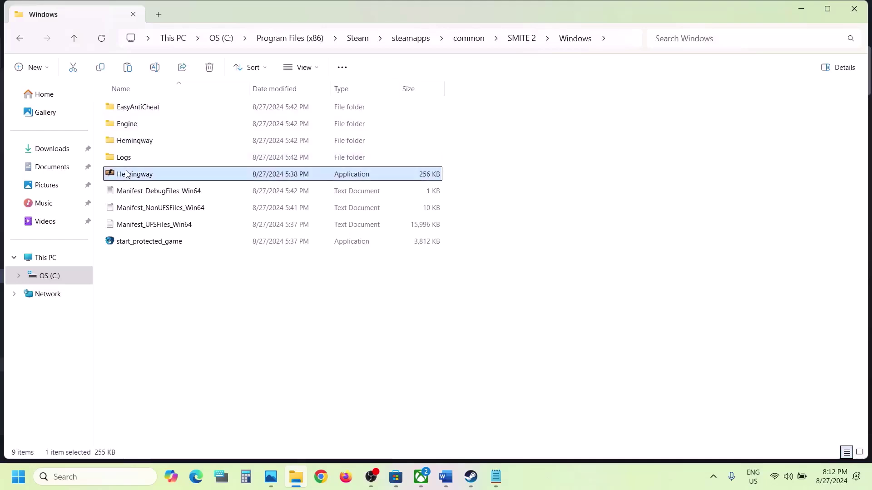
right_click(150, 177)
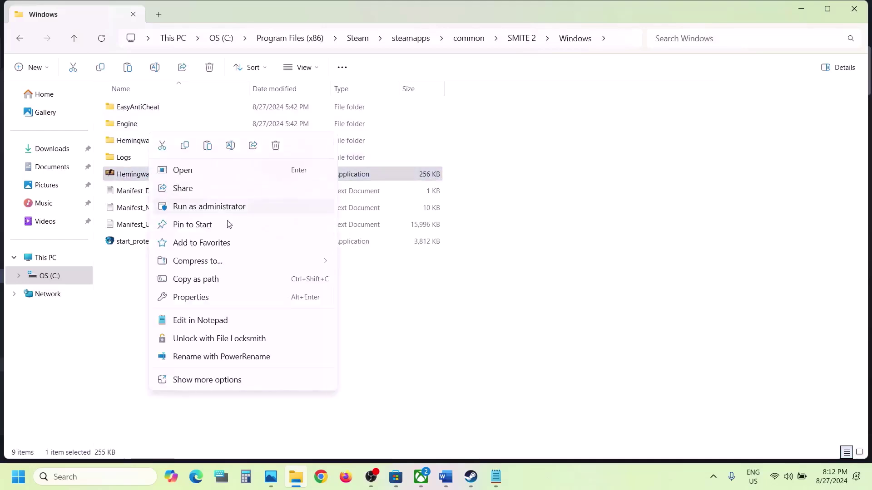
click(193, 296)
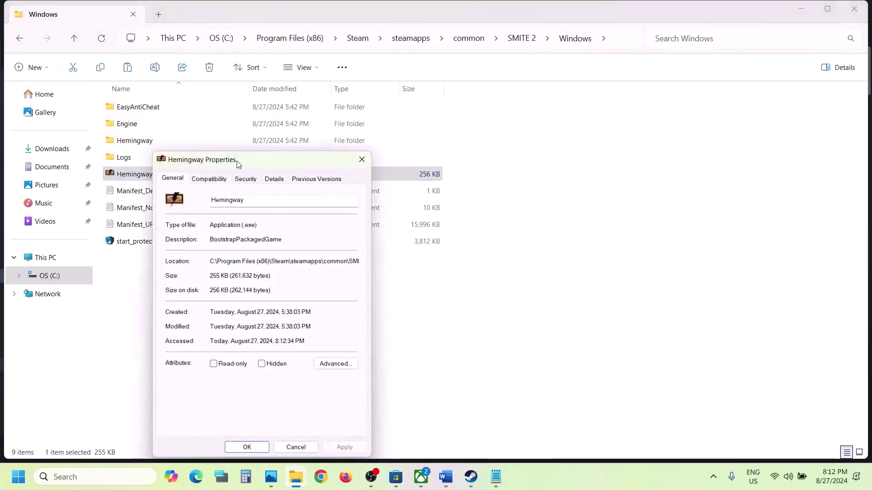
click(214, 179)
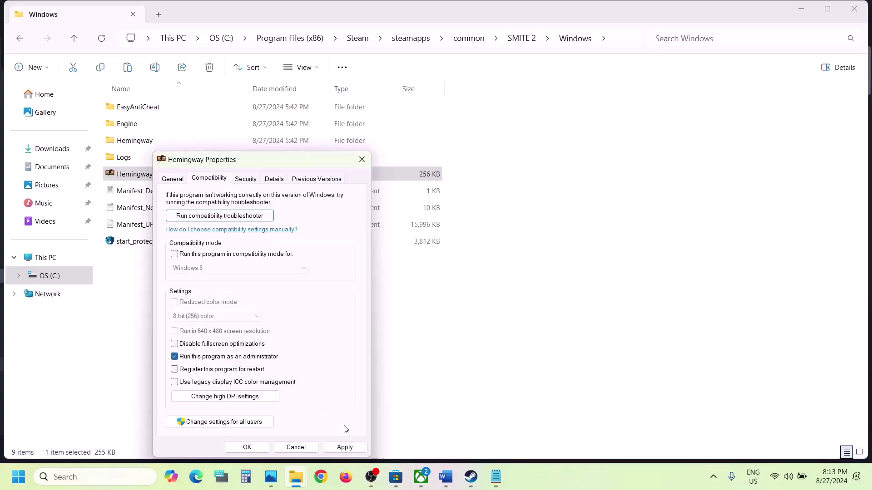
click(345, 447)
click(249, 447)
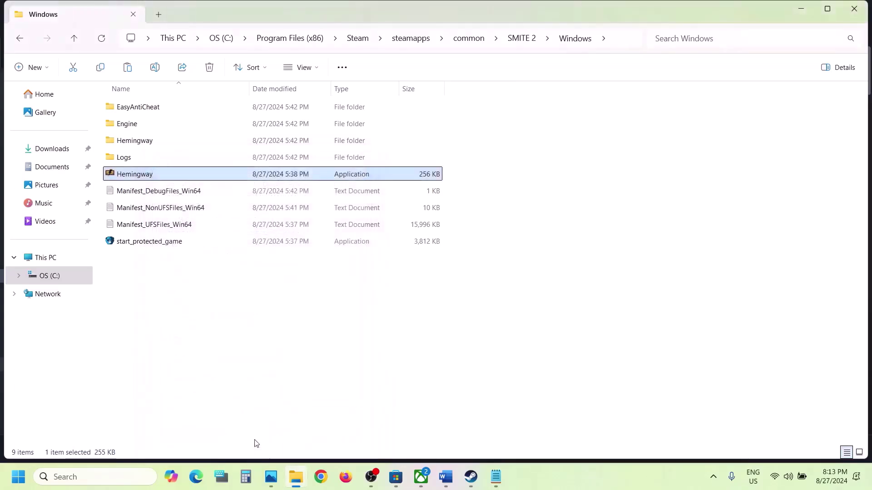
Step: Enable compatibility mode for Windows 8 in the Hemingway application's properties and apply it
right_click(141, 180)
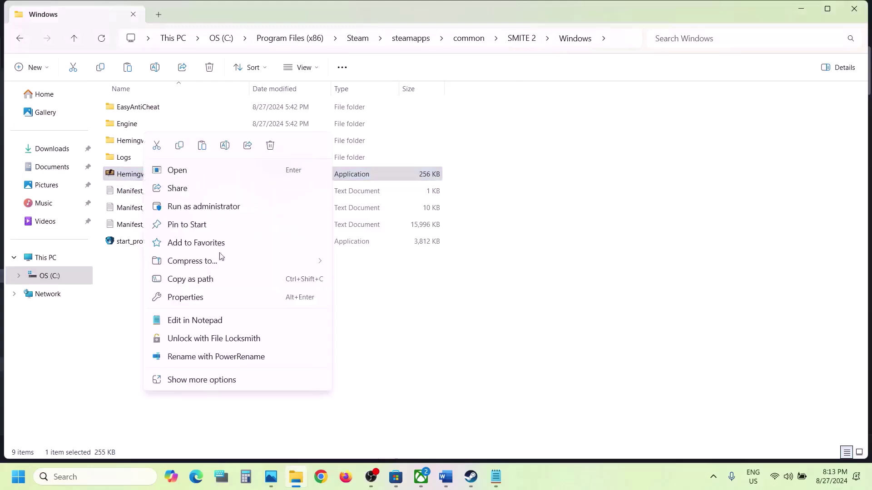
click(196, 298)
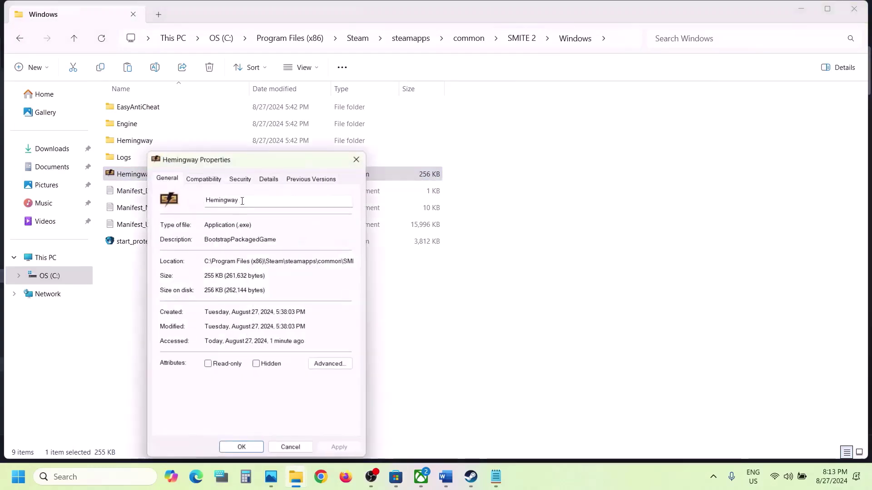
click(212, 180)
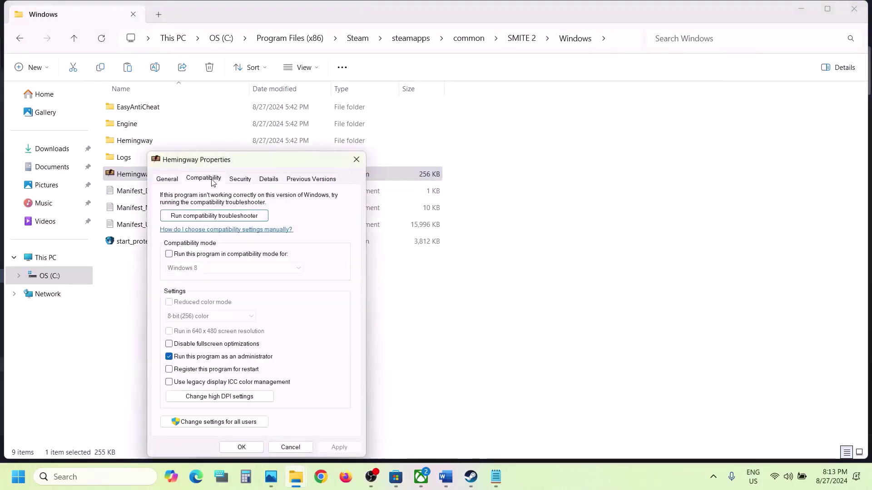
click(169, 254)
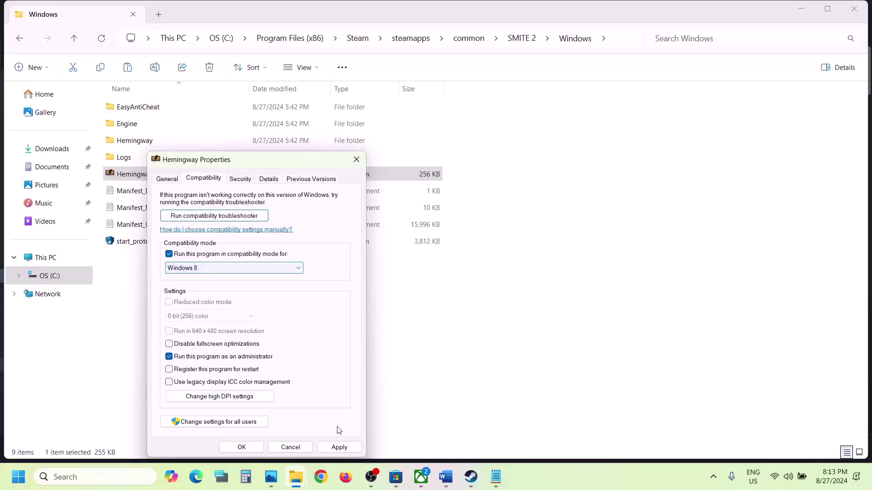
click(339, 447)
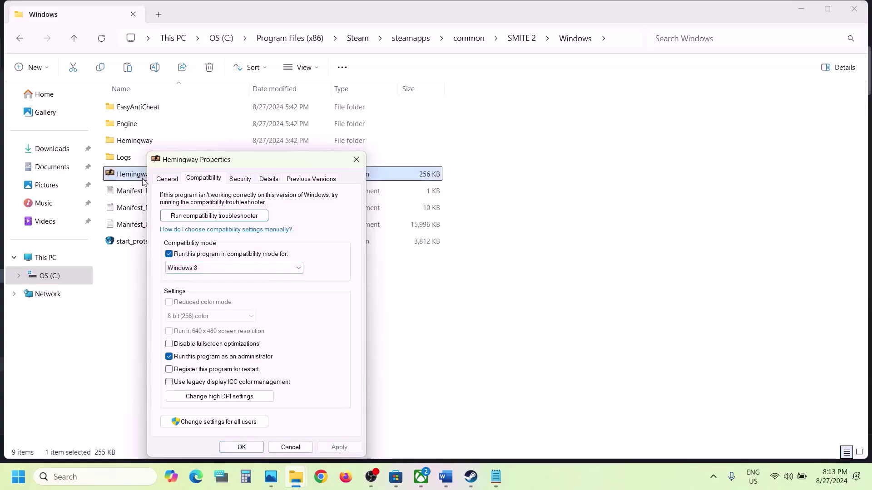
Step: Set the Hemingway application's compatibility mode to Windows 7, disable fullscreen optimizations, and save the properties
click(208, 269)
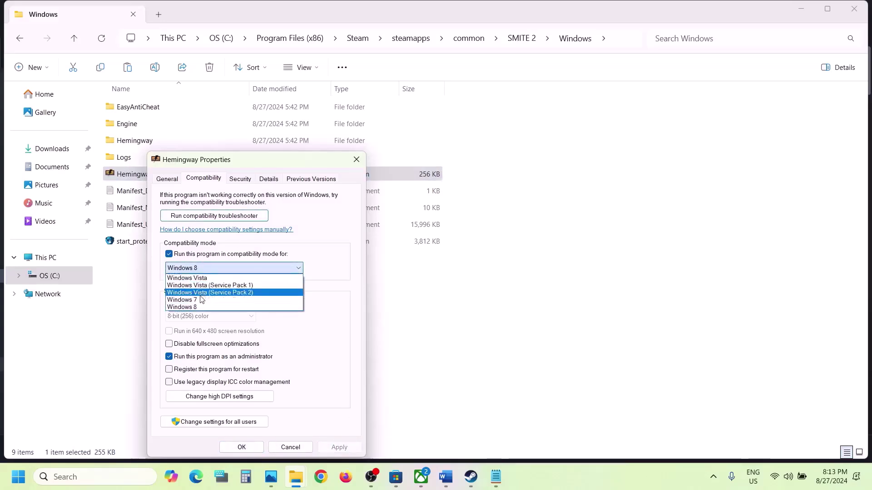
click(202, 300)
click(340, 447)
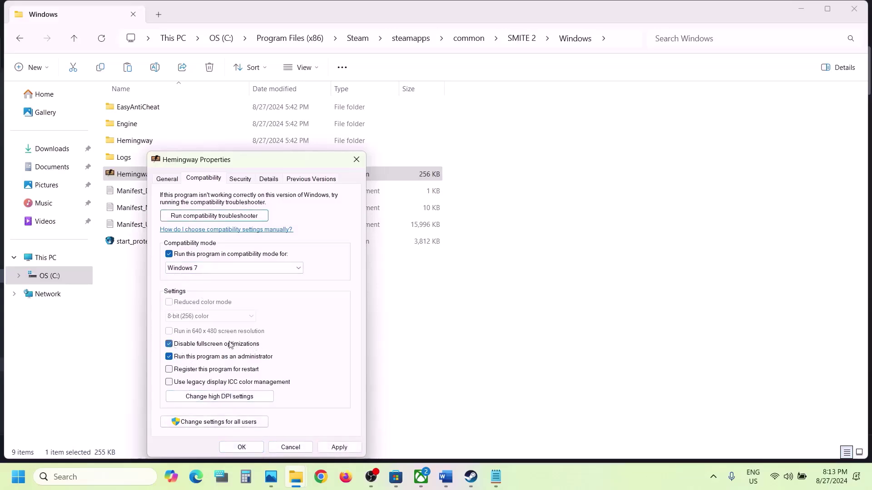
click(240, 447)
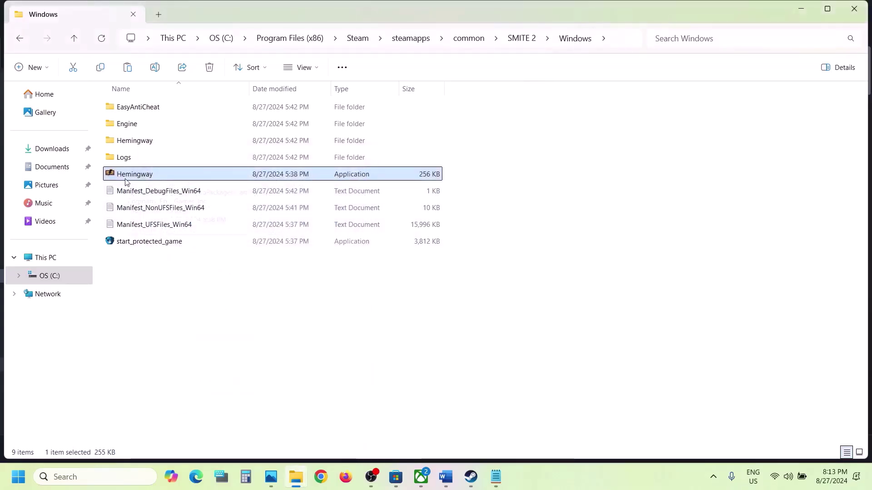
Step: Navigate from the Windows folder into Hemingway\Binaries\Win64
click(138, 244)
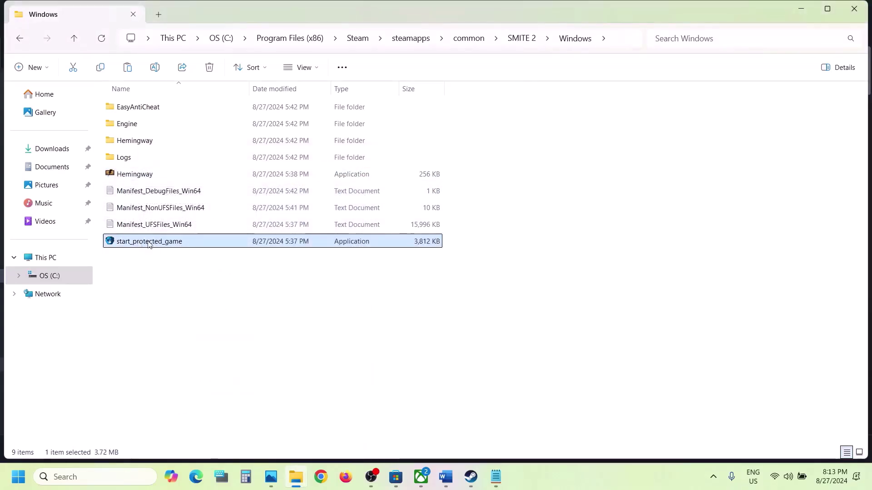
click(135, 143)
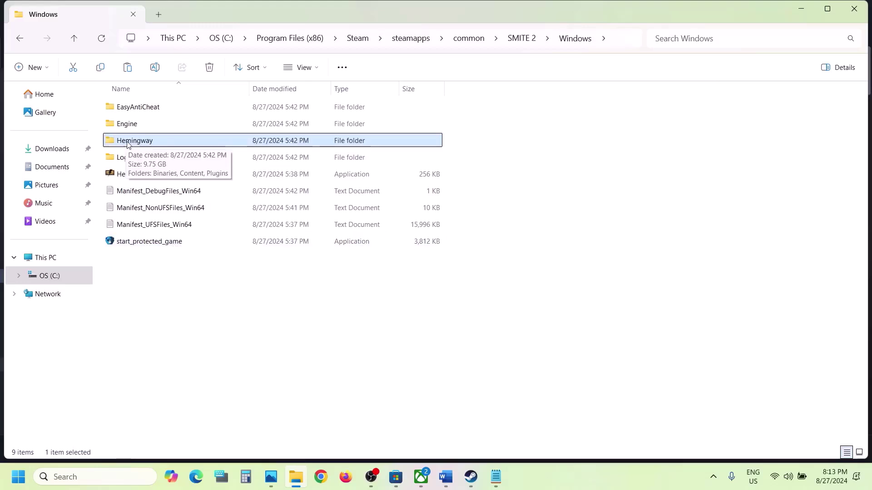
double_click(129, 142)
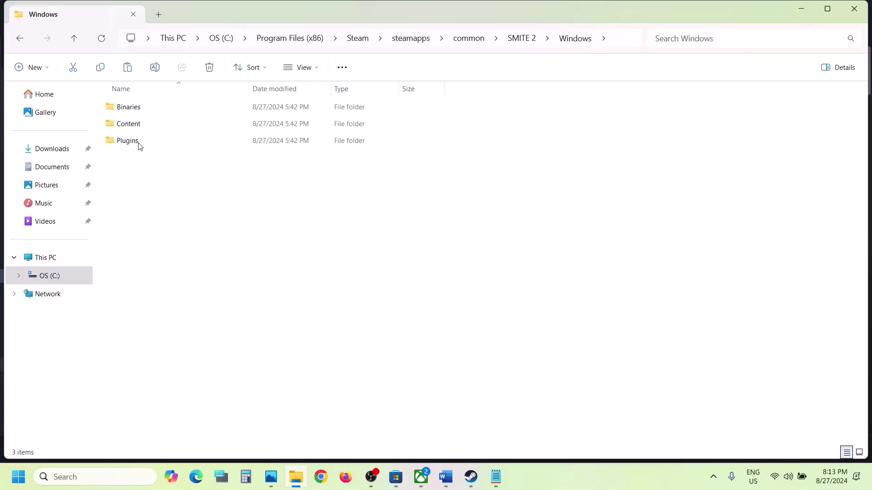
click(133, 106)
double_click(132, 106)
double_click(132, 105)
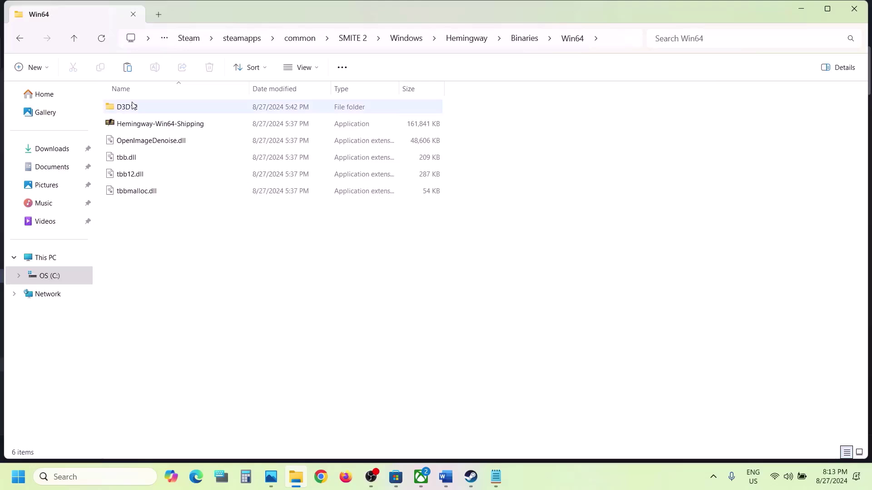
Step: Set the Hemingway-Win64-Shipping application to run as an administrator in its compatibility properties and save
click(154, 129)
right_click(164, 129)
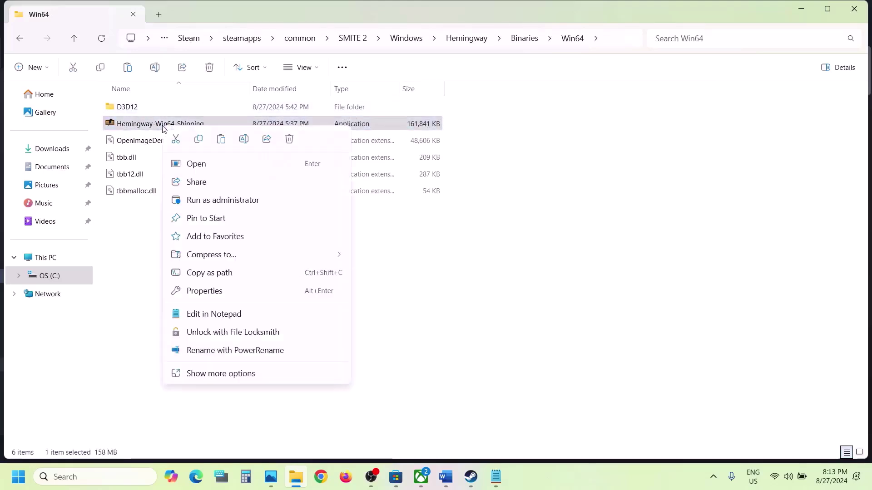
click(215, 288)
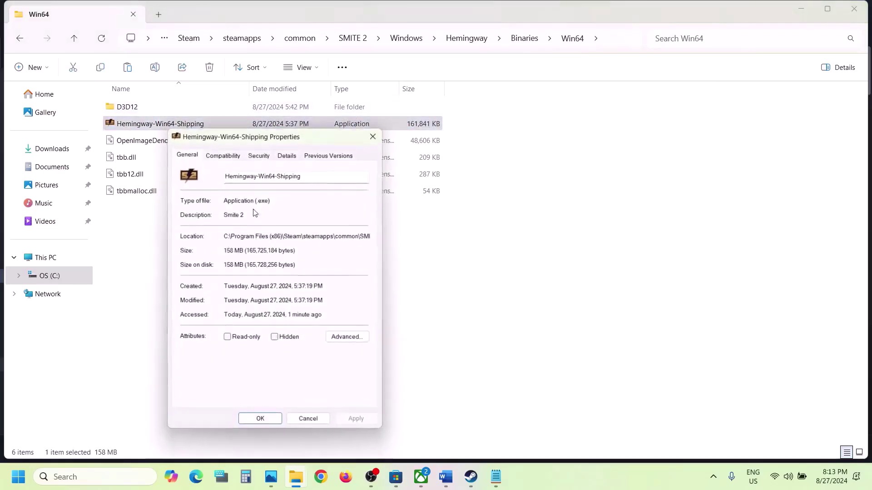
click(224, 156)
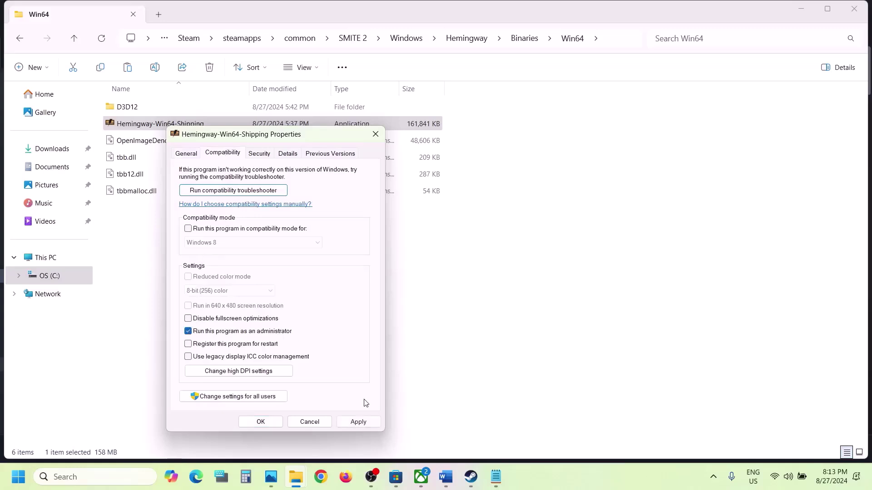
click(264, 421)
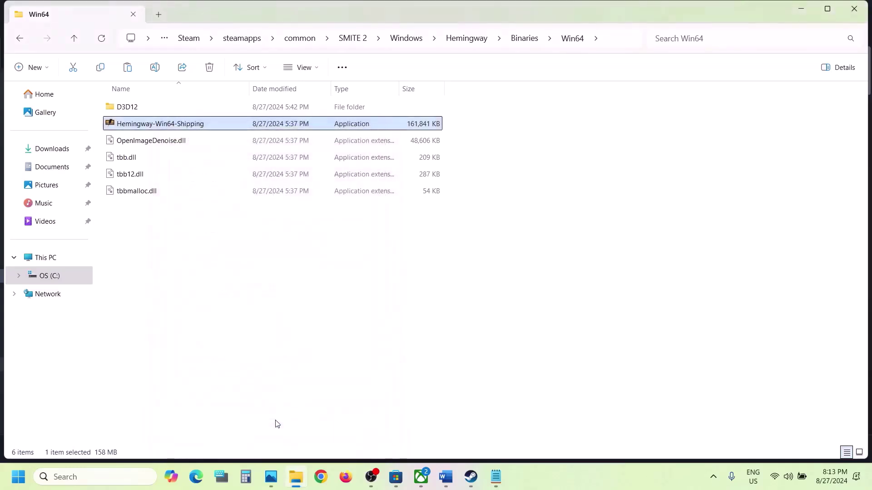
Step: Enable compatibility mode for Windows 8 in the Hemingway-Win64-Shipping application's properties and apply it
right_click(172, 132)
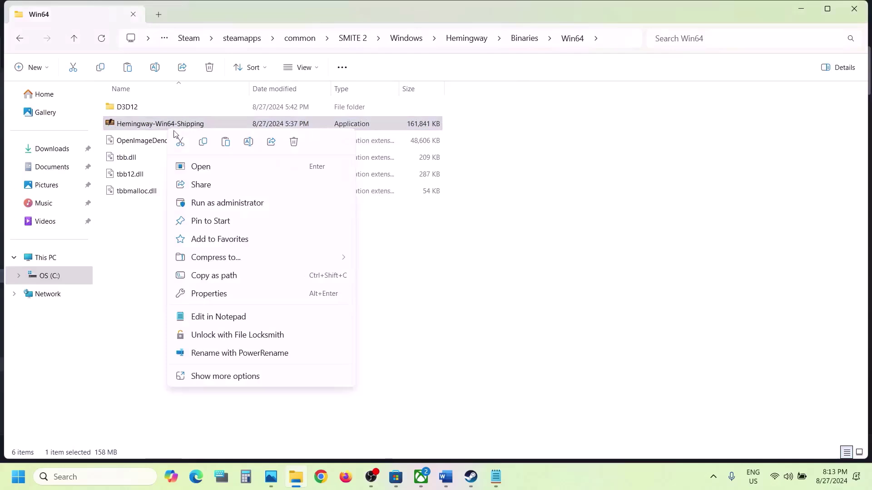
click(221, 292)
click(222, 157)
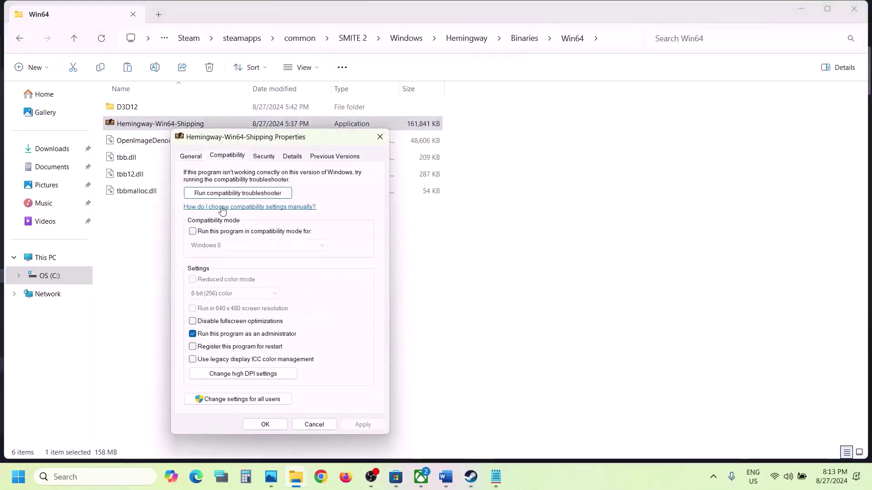
click(193, 231)
click(363, 425)
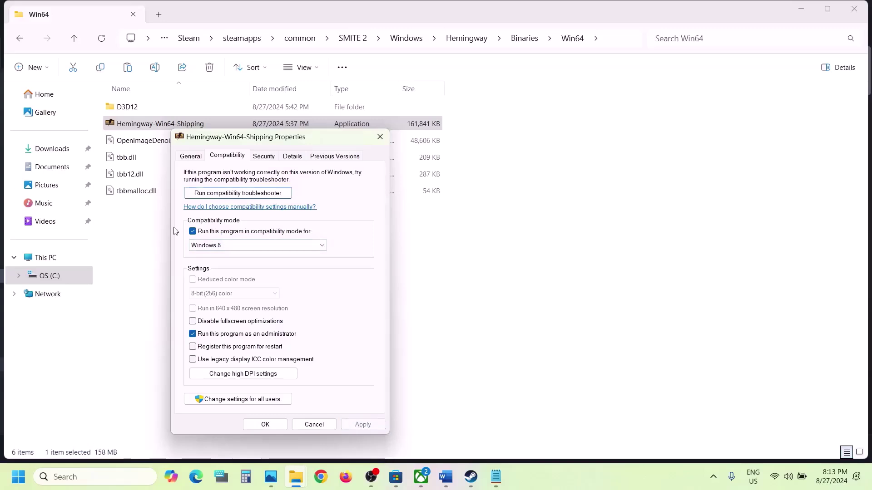
Step: Set Hemingway-Win64-Shipping's compatibility mode to Windows 7, disable fullscreen optimizations, and save the properties
click(218, 247)
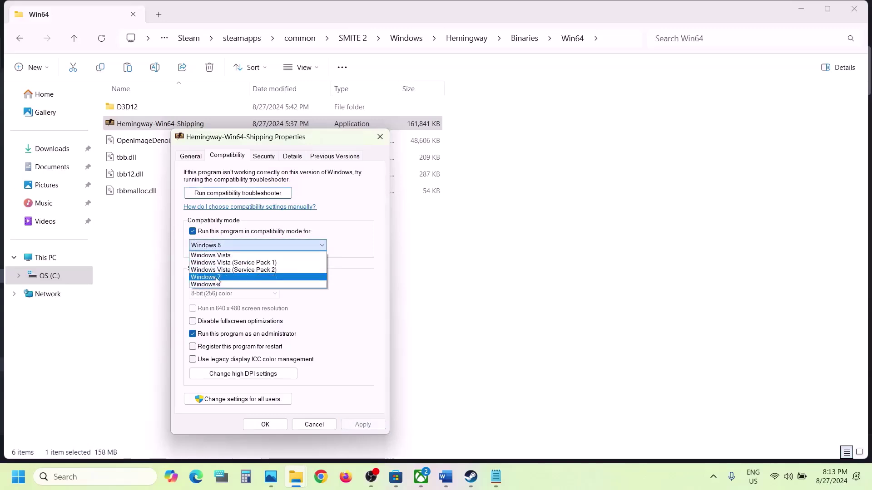
click(217, 282)
click(363, 426)
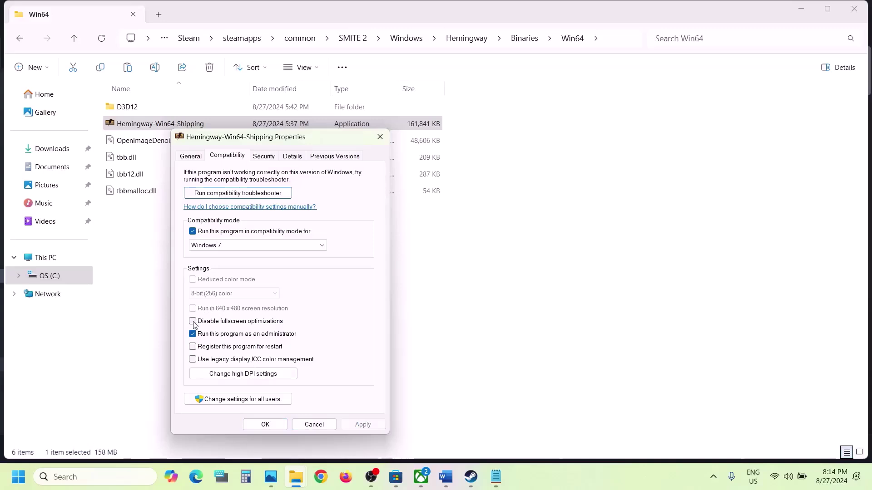
click(193, 321)
click(363, 426)
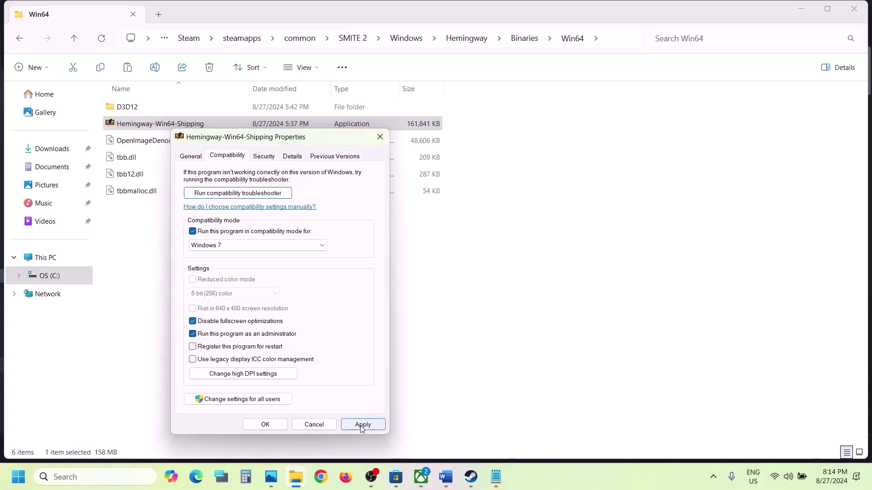
click(267, 423)
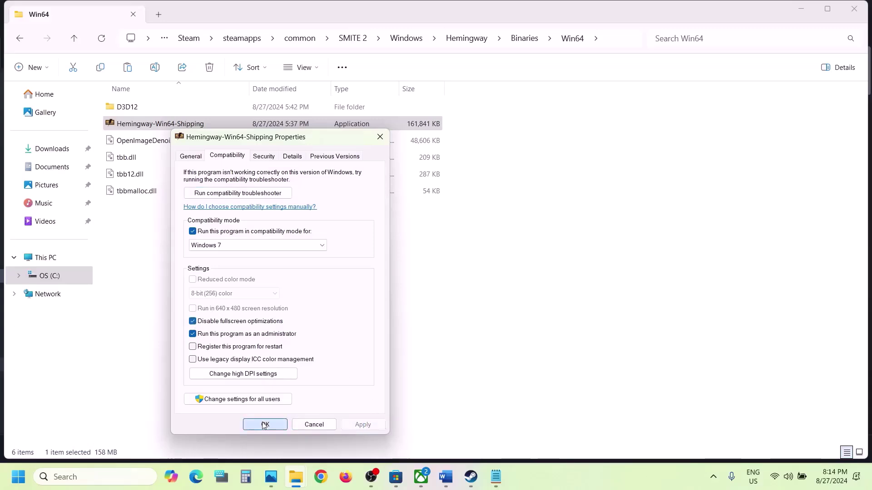
Step: Turn off compatibility mode, disabled fullscreen optimizations and run as administrator for Hemingway-Win64-Shipping, and save the properties
right_click(147, 129)
click(191, 291)
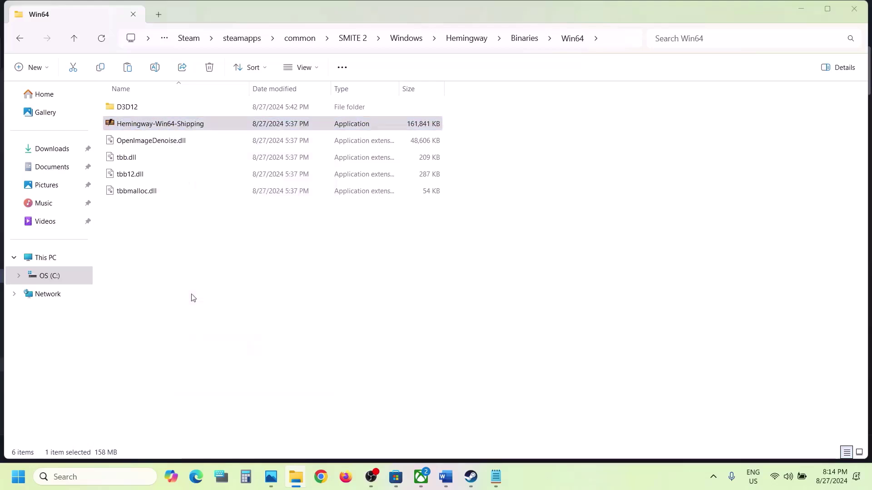
click(206, 154)
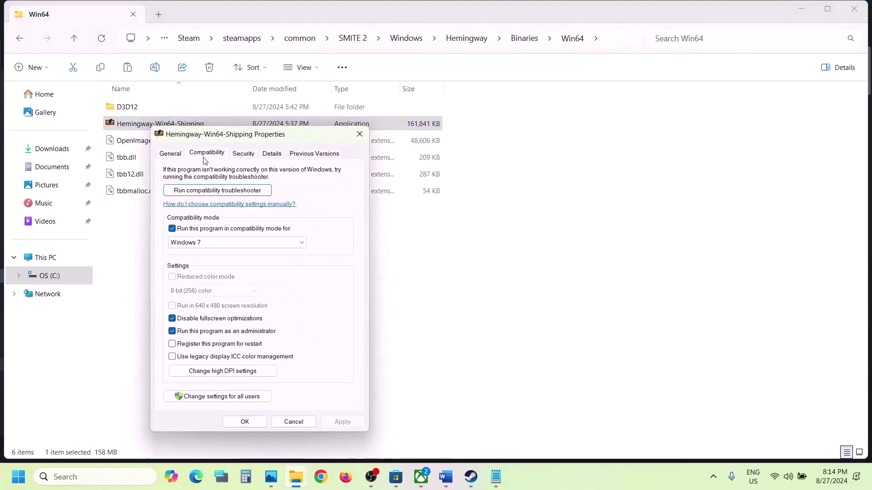
click(172, 228)
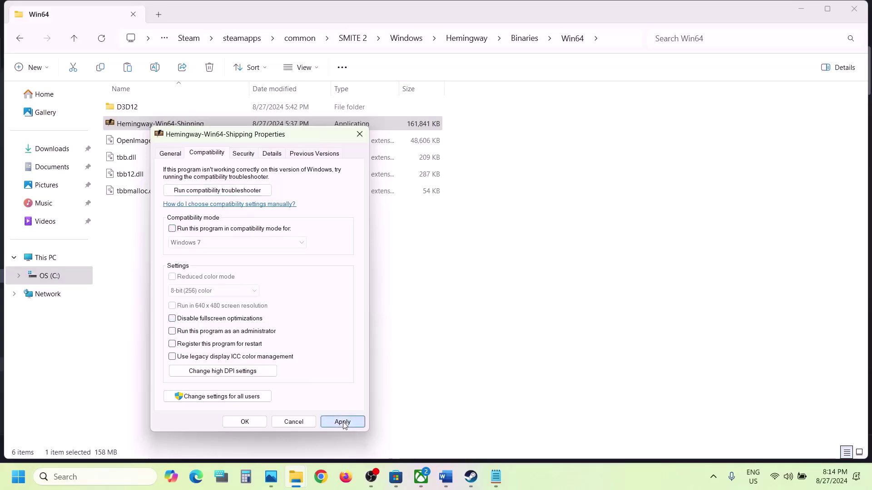
click(248, 424)
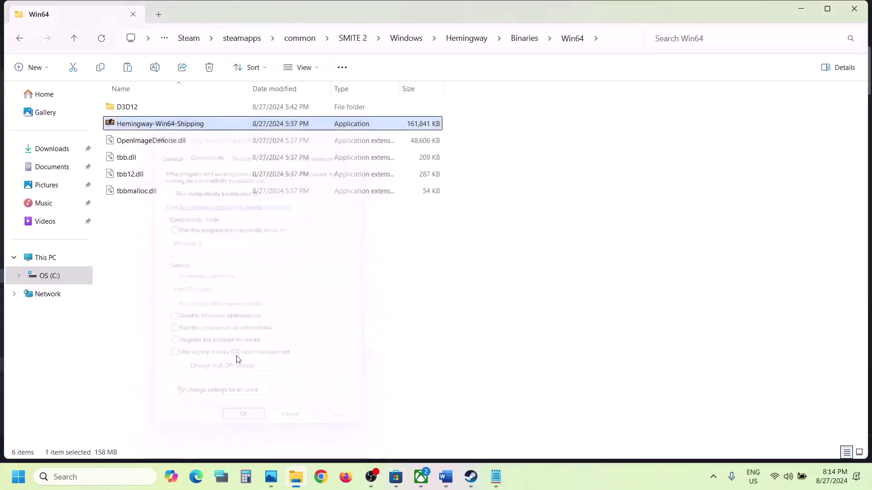
Step: Return to the SMITE 2 Windows folder and turn off the Hemingway application's compatibility mode, disabled fullscreen optimizations and administrator options
click(72, 41)
click(73, 41)
click(73, 41)
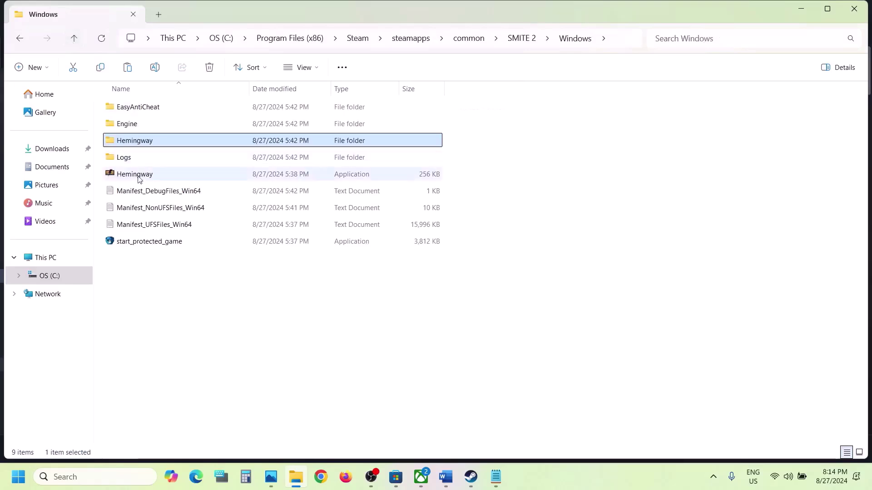
right_click(140, 178)
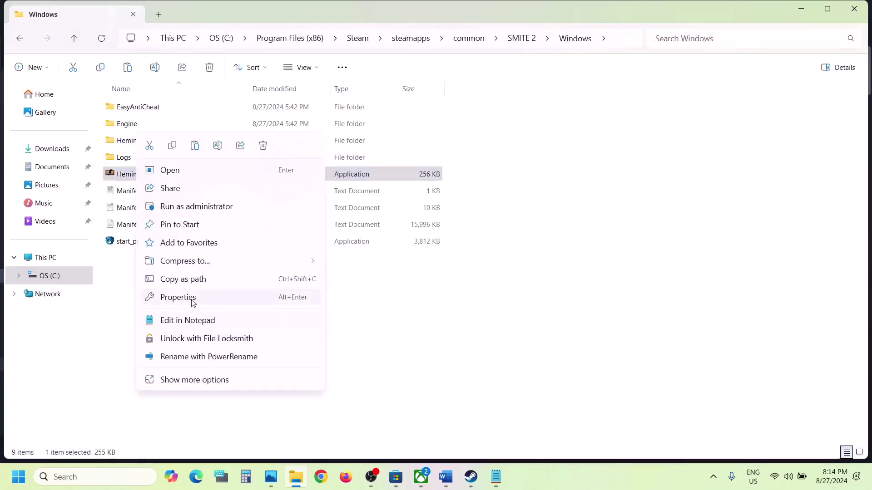
click(178, 298)
click(197, 178)
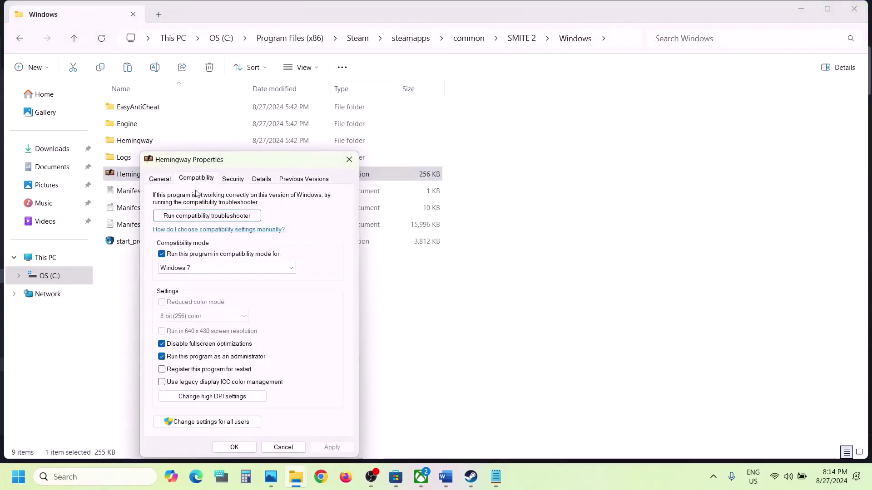
click(162, 254)
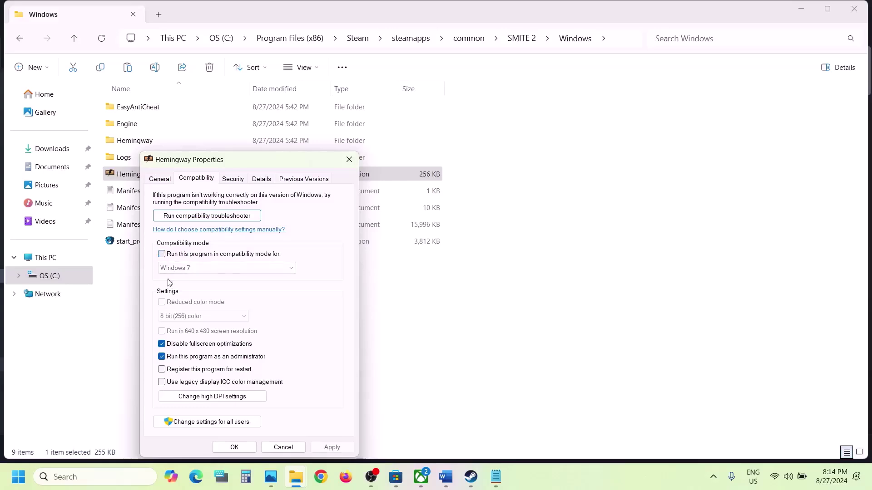
click(162, 357)
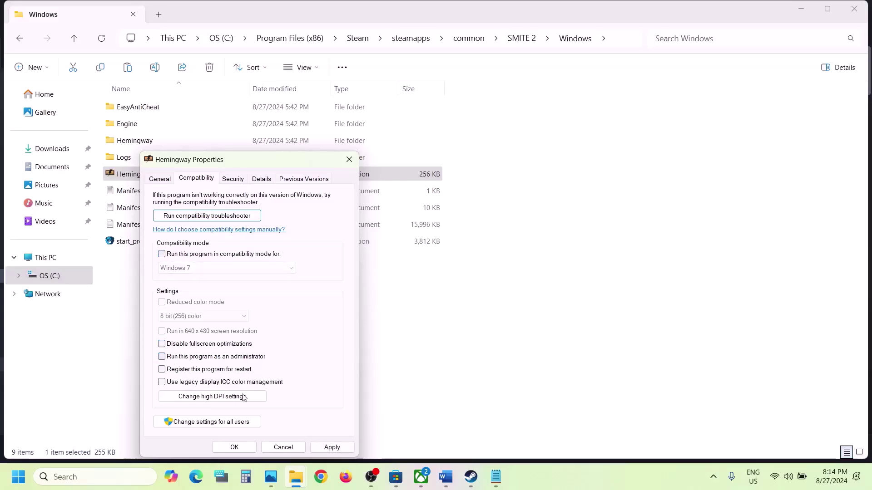
click(331, 448)
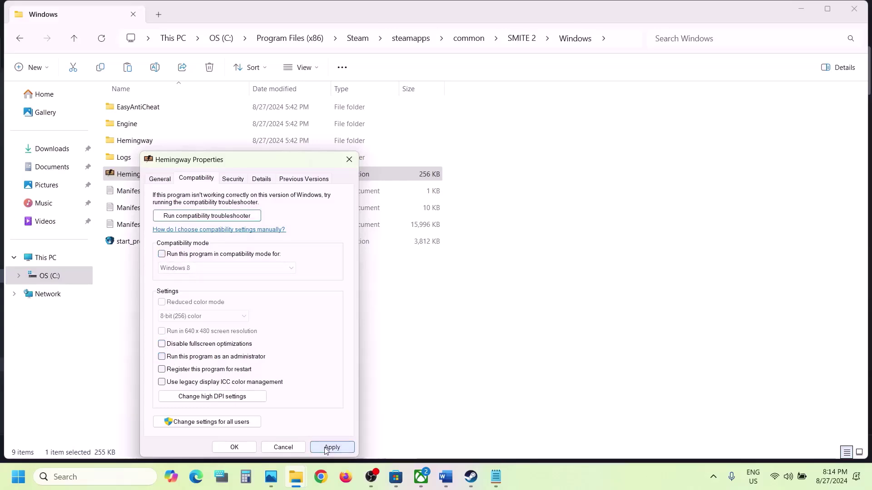
click(246, 446)
click(852, 15)
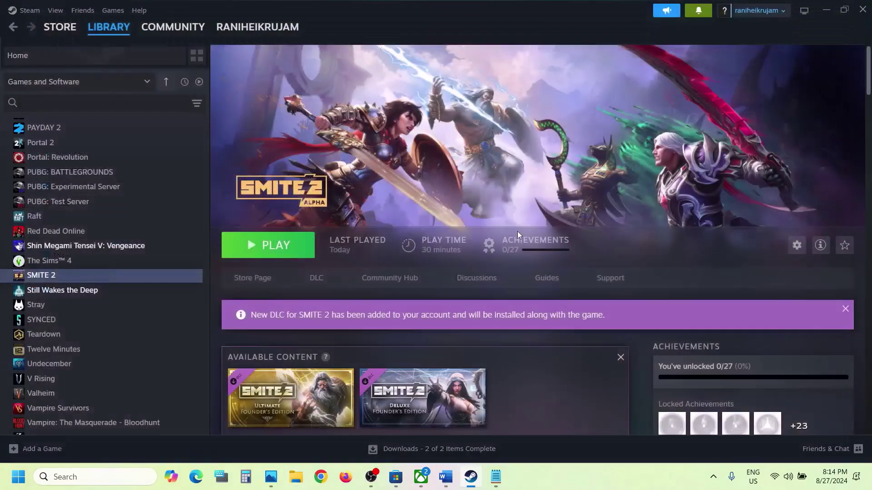
Step: Switch to the Word document and read Step 3 on allowing the game exe through antivirus programs and Windows Security
click(446, 477)
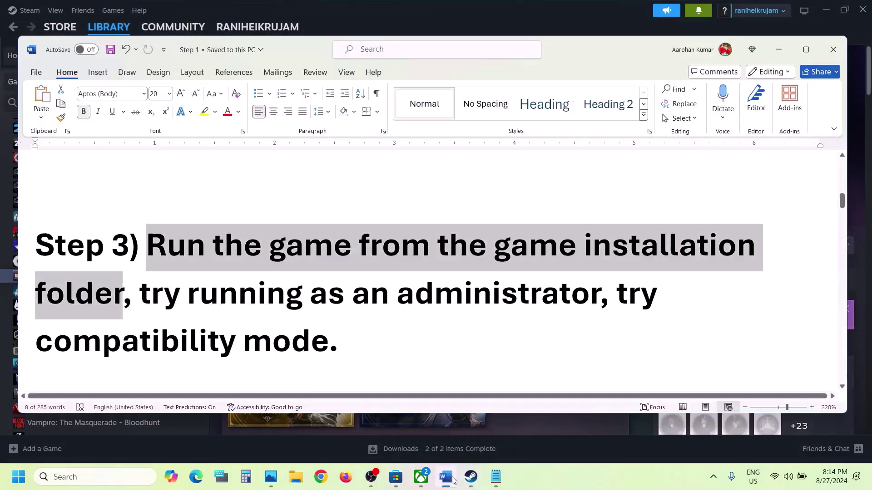
scroll(385, 314, down, 3)
scroll(385, 316, down, 2)
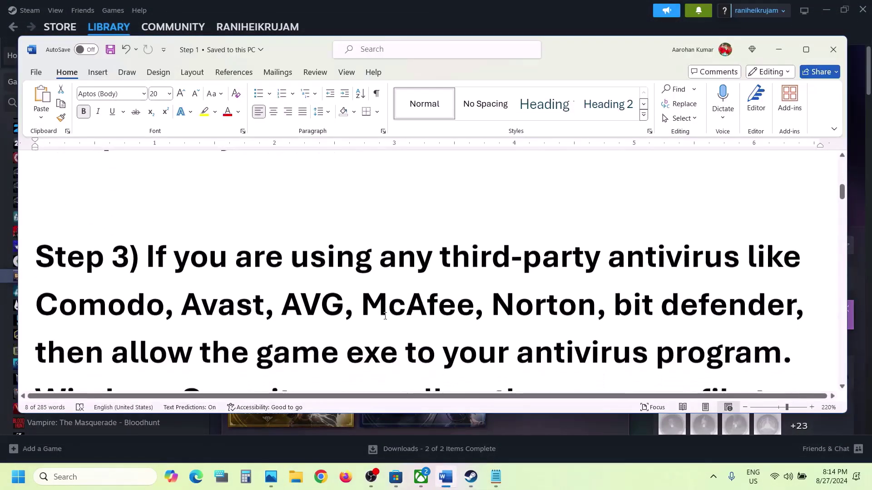
drag(152, 221, 564, 263)
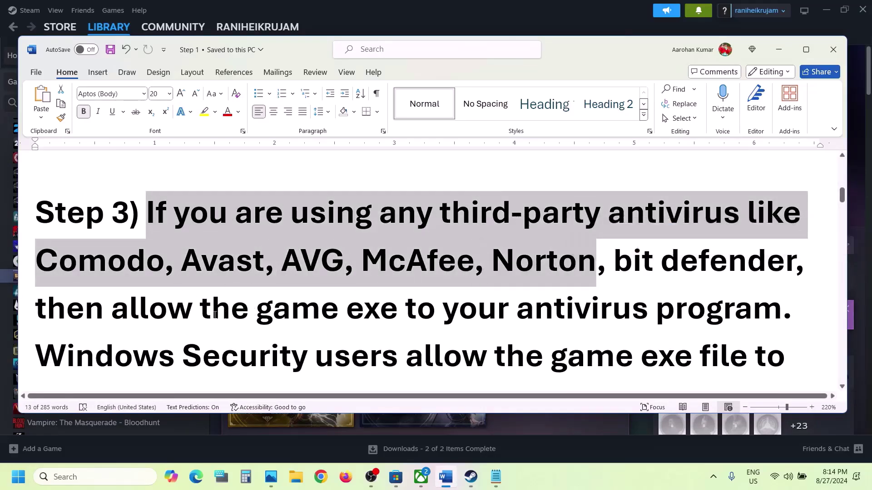
drag(117, 313, 597, 329)
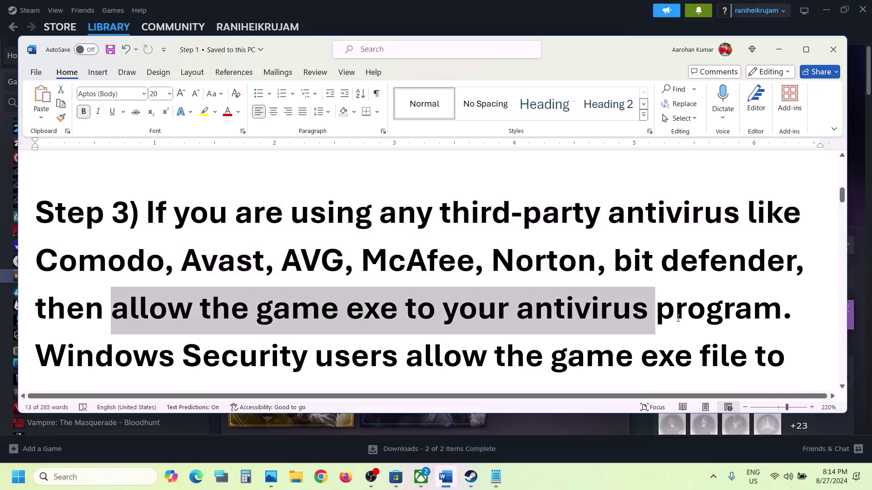
drag(678, 318, 780, 318)
scroll(161, 317, down, 1)
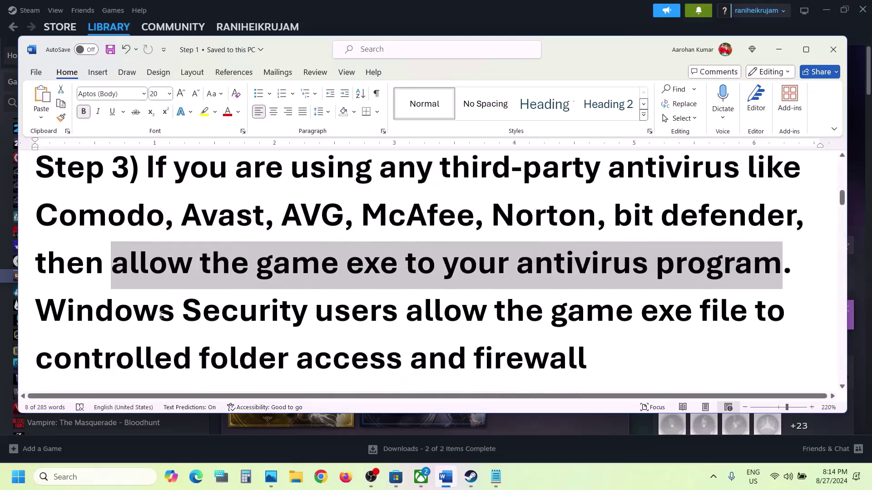
drag(83, 315, 311, 315)
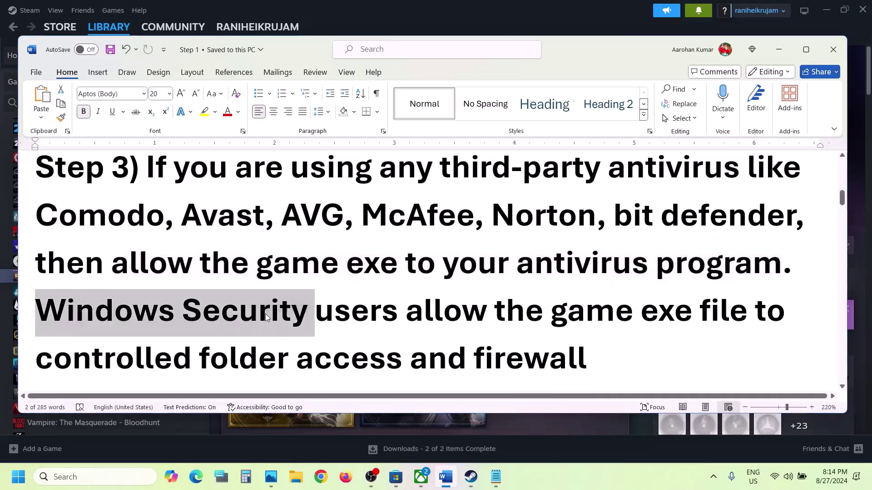
Step: Open the list of apps allowed through Controlled folder access in Windows Security's ransomware protection
key(super+i)
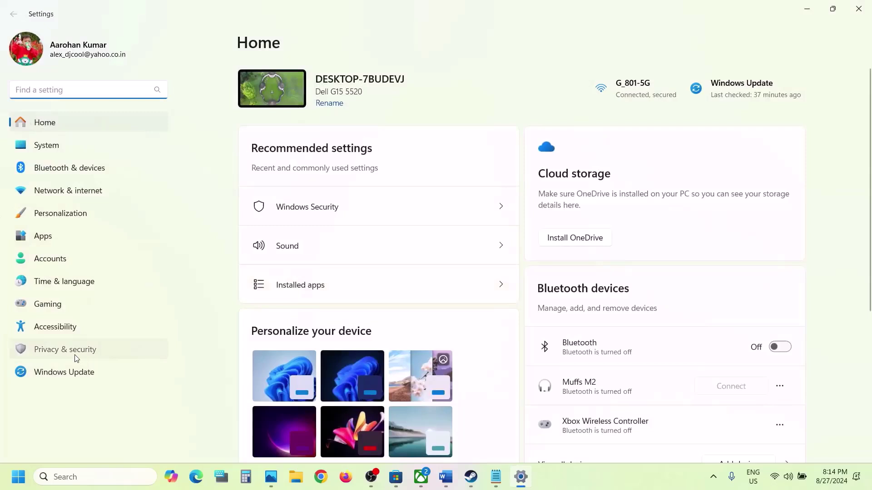
click(76, 359)
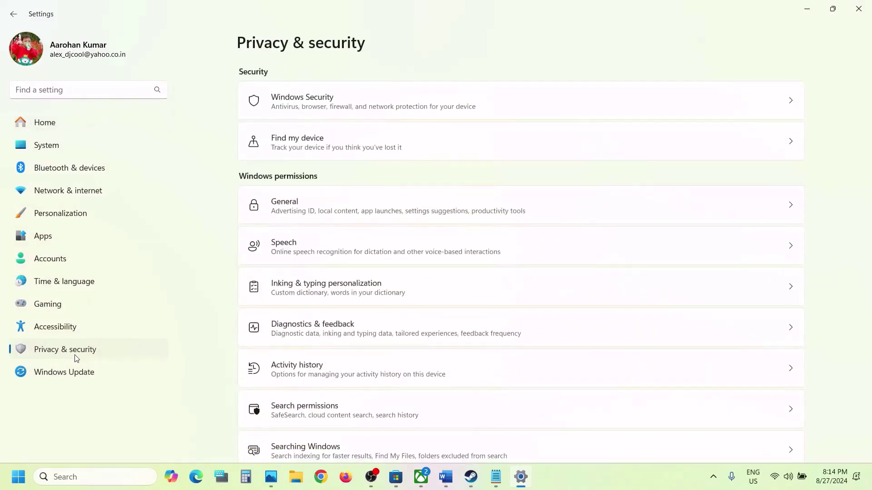
click(338, 107)
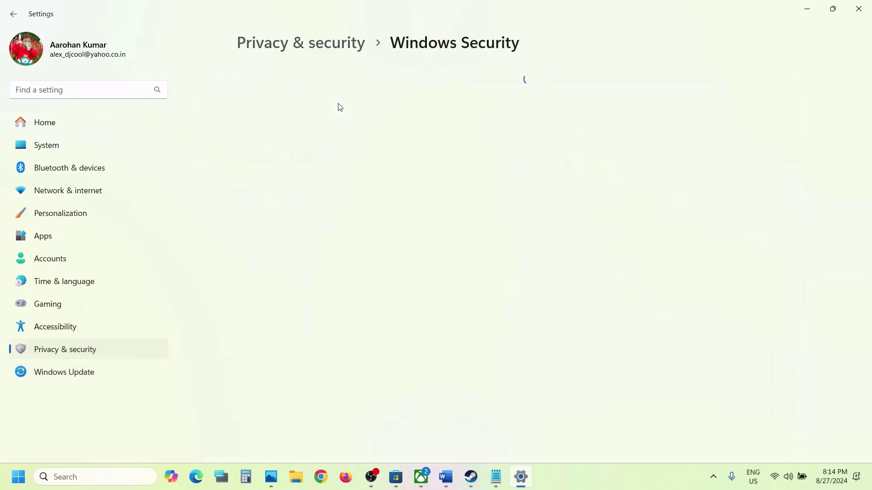
click(336, 173)
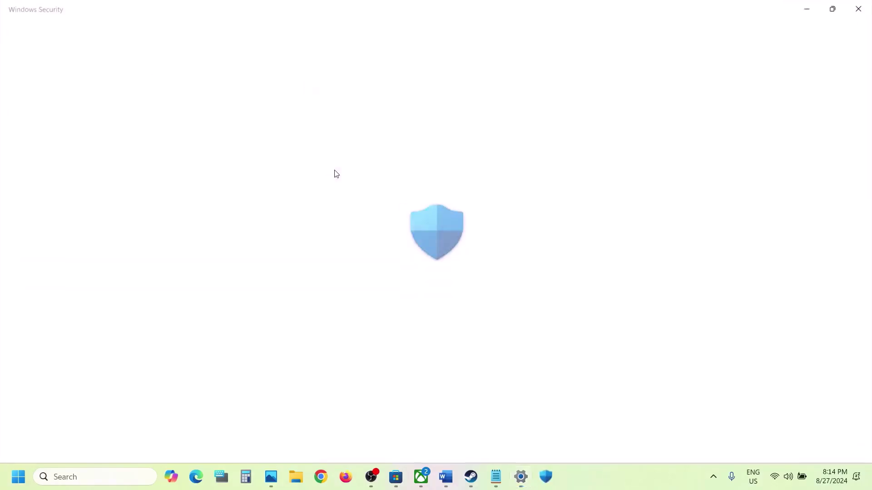
scroll(333, 173, down, 3)
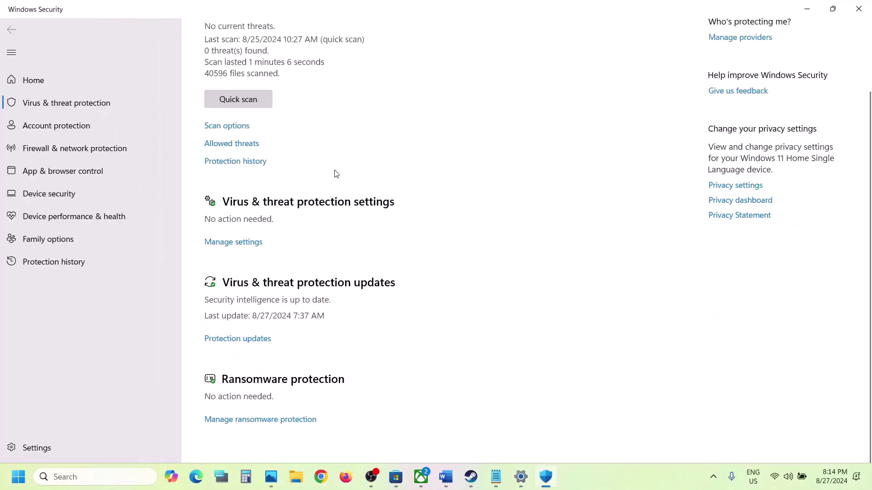
click(275, 420)
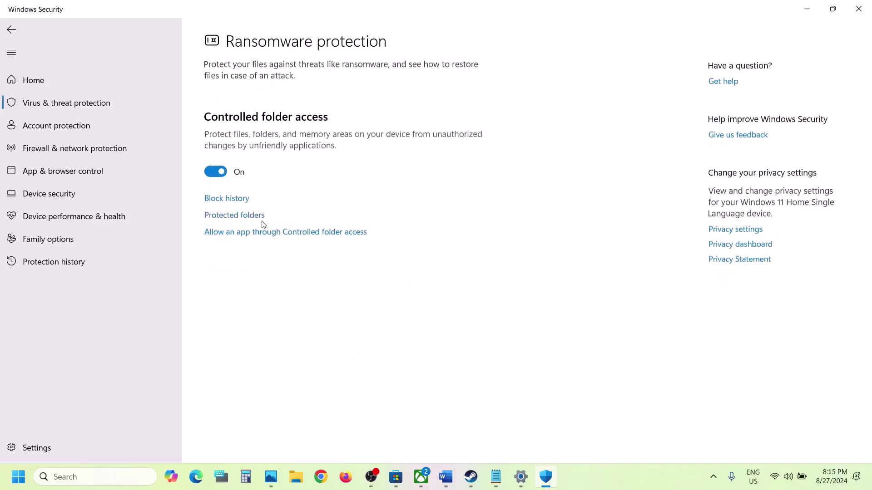
click(248, 234)
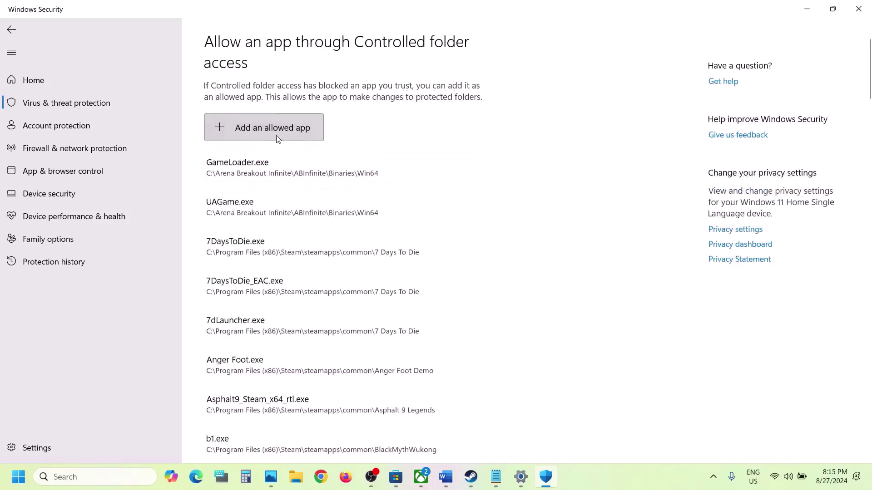
Step: Start adding an app allowed through Controlled folder access and browse to the Steam folder in C:\Program Files (x86)
click(276, 135)
click(277, 171)
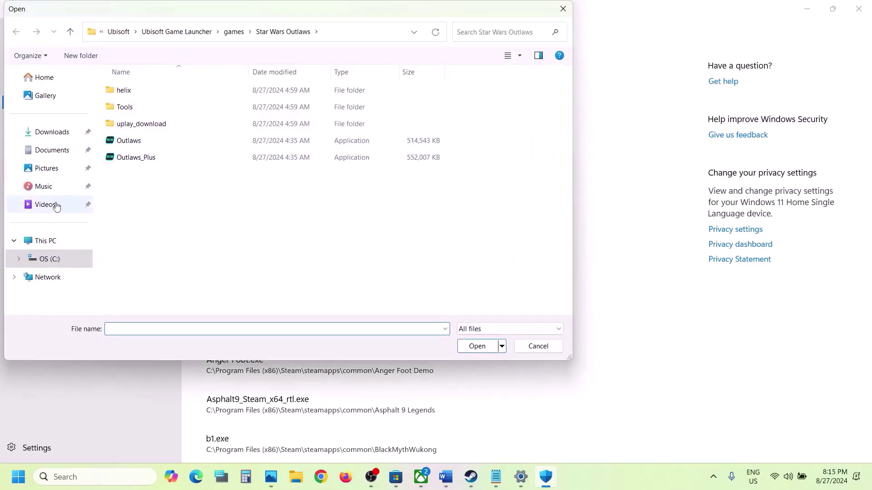
click(50, 243)
double_click(168, 92)
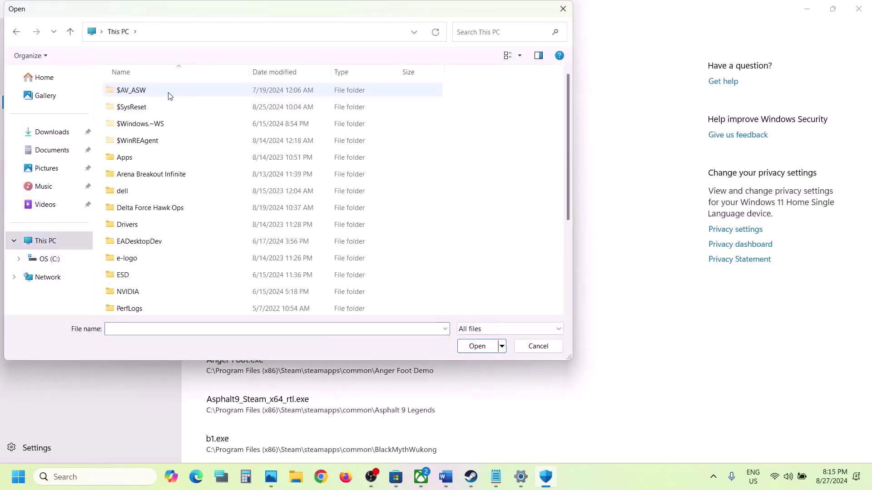
scroll(168, 92, down, 3)
double_click(159, 209)
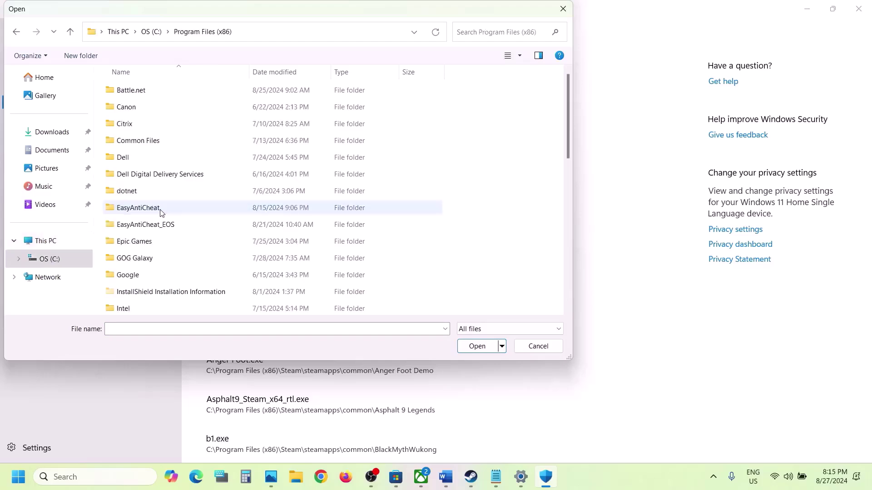
scroll(160, 211, down, 5)
scroll(139, 145, up, 3)
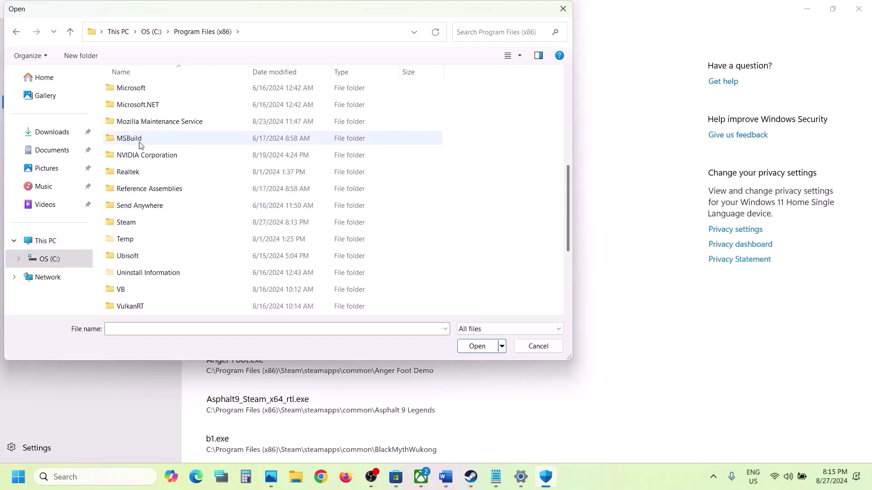
double_click(137, 224)
Step: Allow the Hemingway application from steamapps\common\SMITE 2\Windows through Controlled folder access
scroll(136, 224, down, 1)
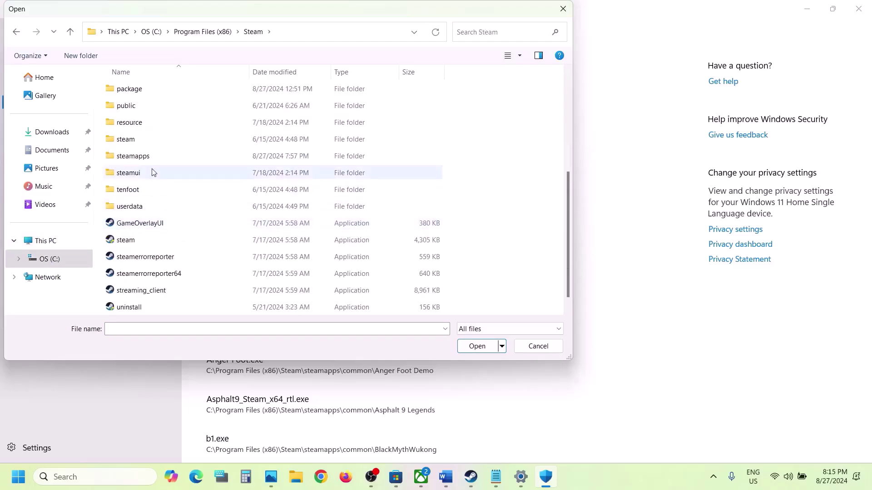
double_click(142, 157)
double_click(143, 89)
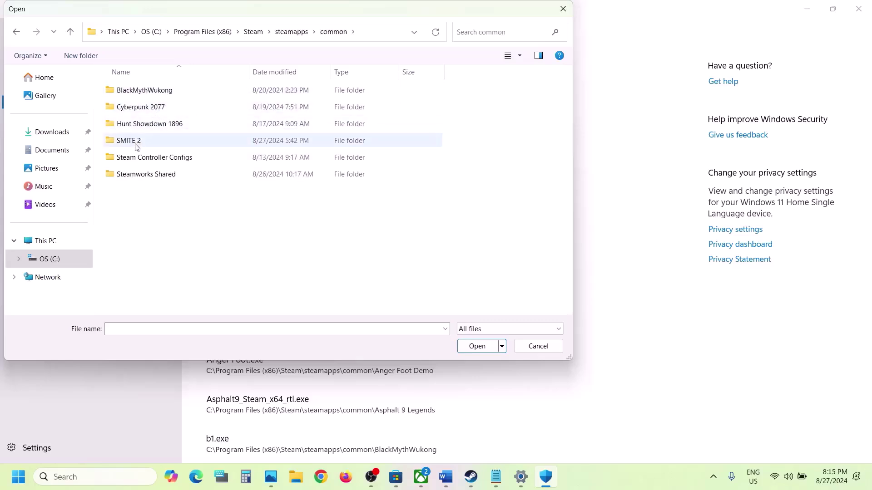
double_click(136, 143)
double_click(146, 89)
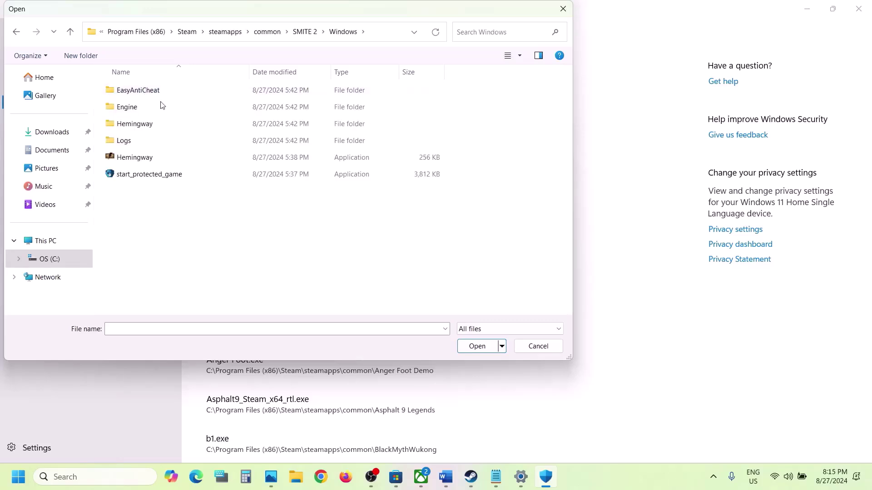
click(128, 163)
click(477, 346)
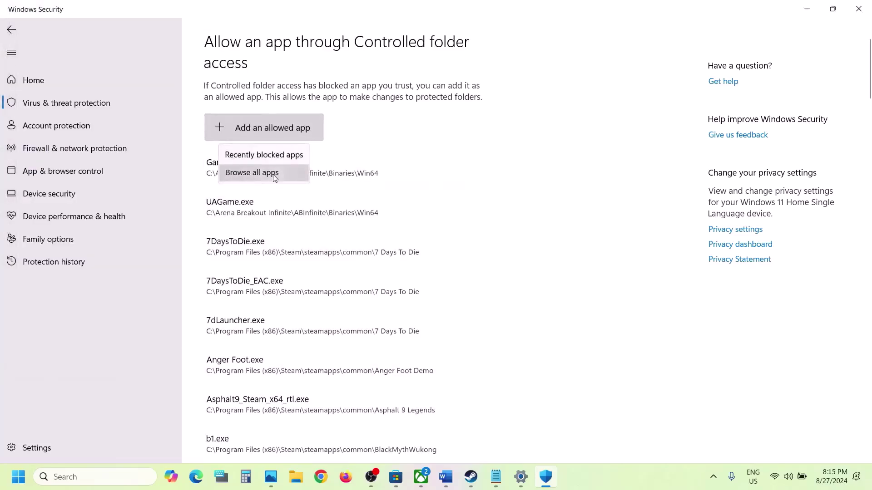
Step: Add start_protected_game from the SMITE 2 Windows folder to the apps allowed through Controlled folder access
click(273, 174)
click(144, 178)
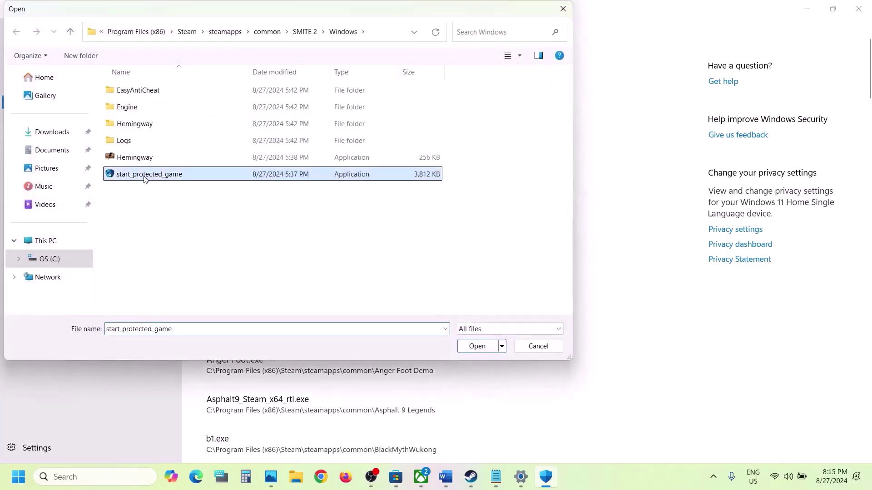
click(477, 349)
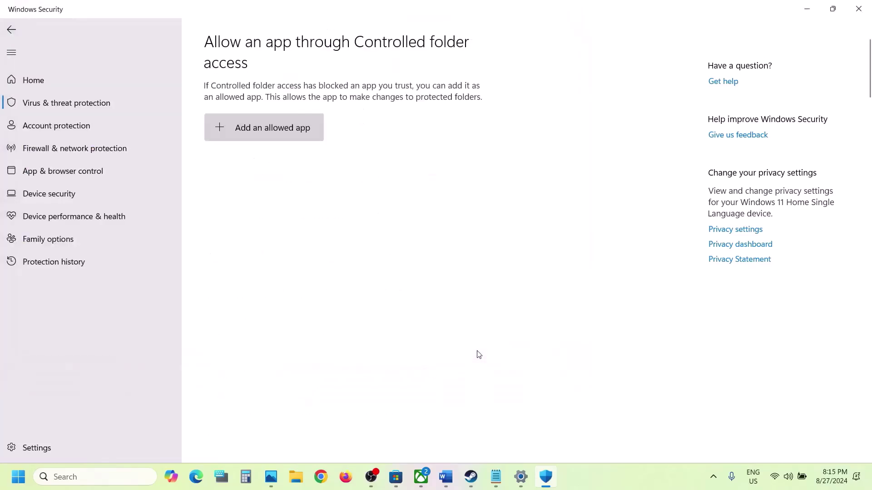
Step: Allow Hemingway-Win64-Shipping from the Hemingway\Binaries\Win64 folder through Controlled folder access
click(268, 132)
click(255, 172)
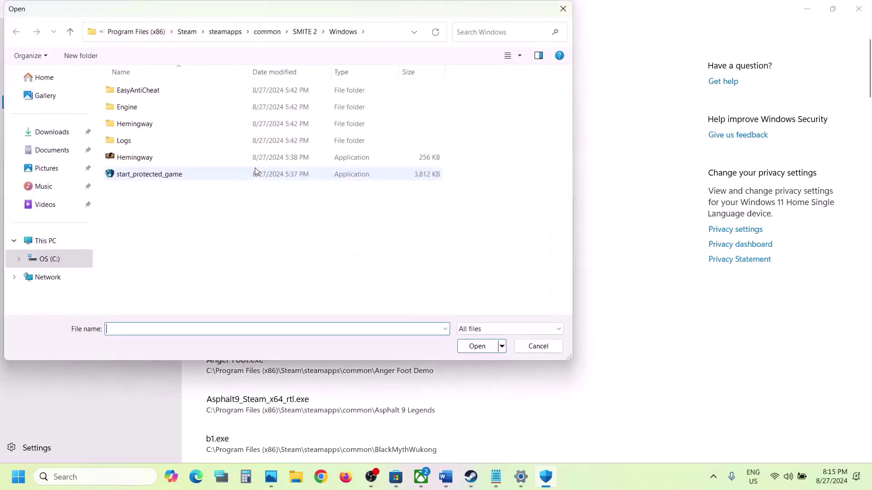
double_click(136, 122)
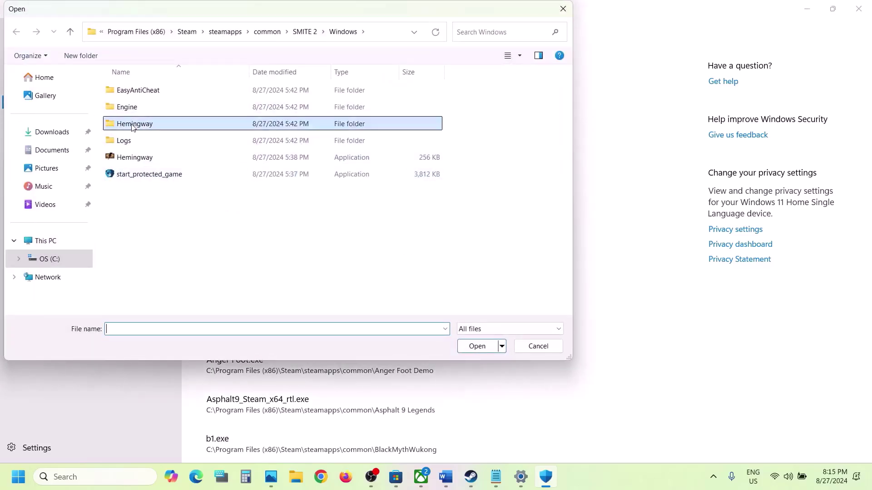
double_click(128, 91)
double_click(130, 93)
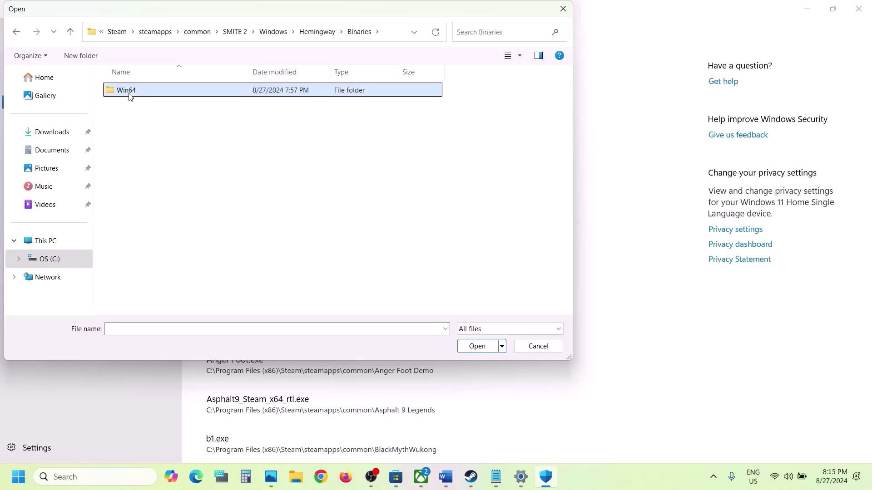
click(135, 108)
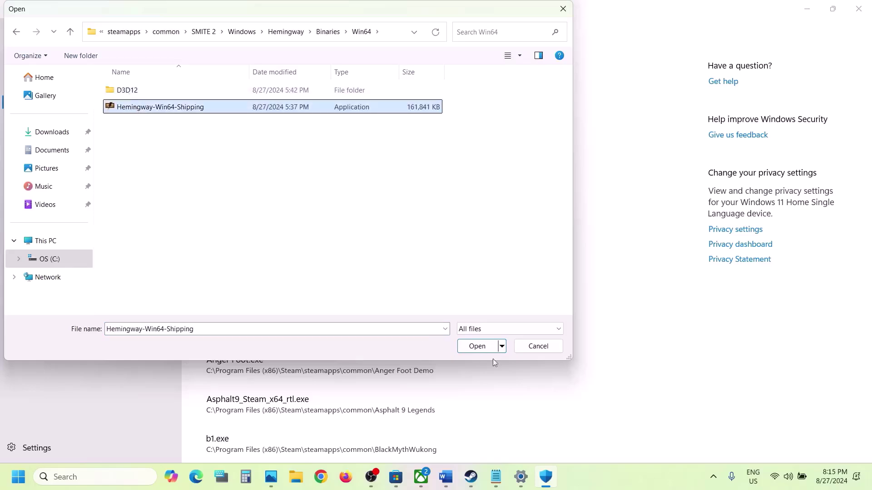
click(478, 347)
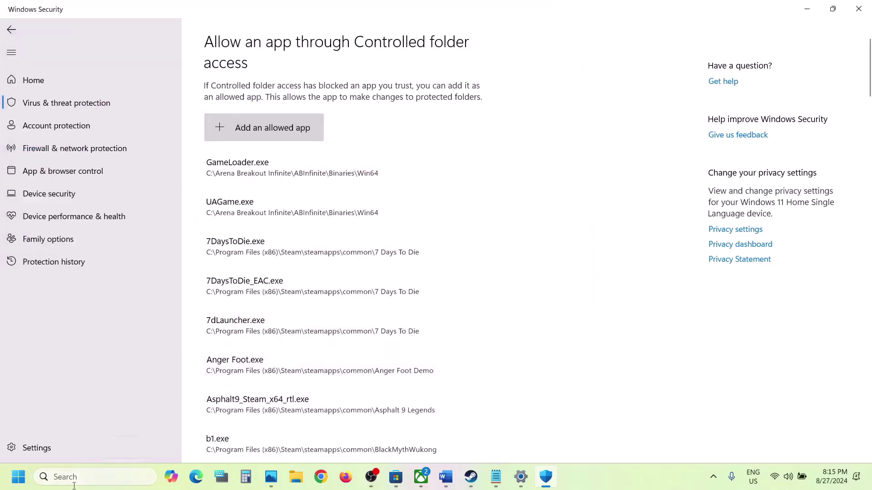
Step: Open Windows Defender Firewall's allowed apps list in Control Panel and unlock its settings for changes
click(70, 478)
text(control)
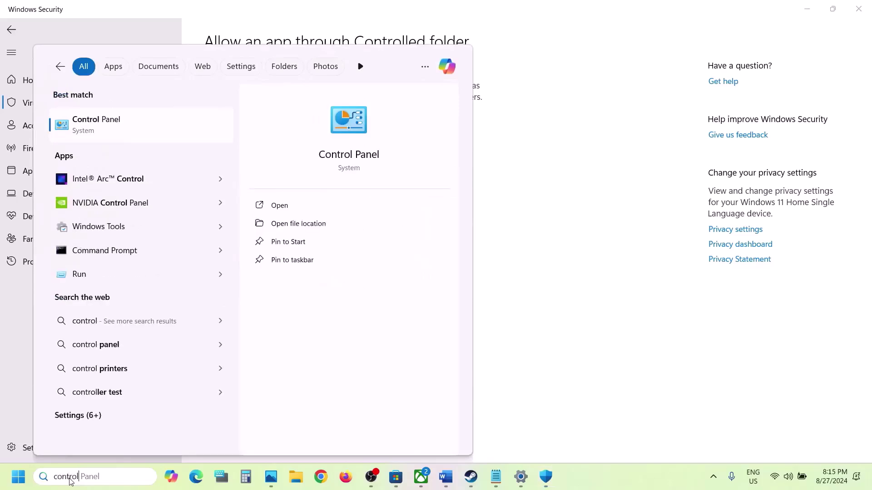
key(Return)
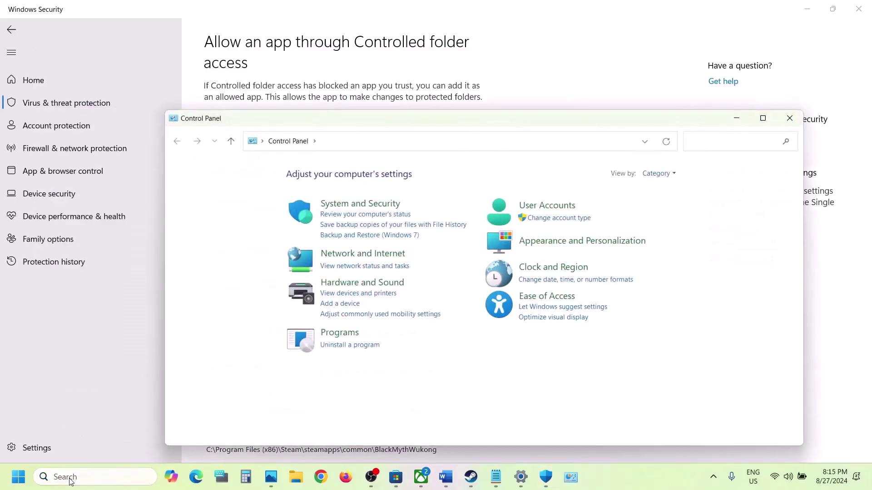
click(365, 204)
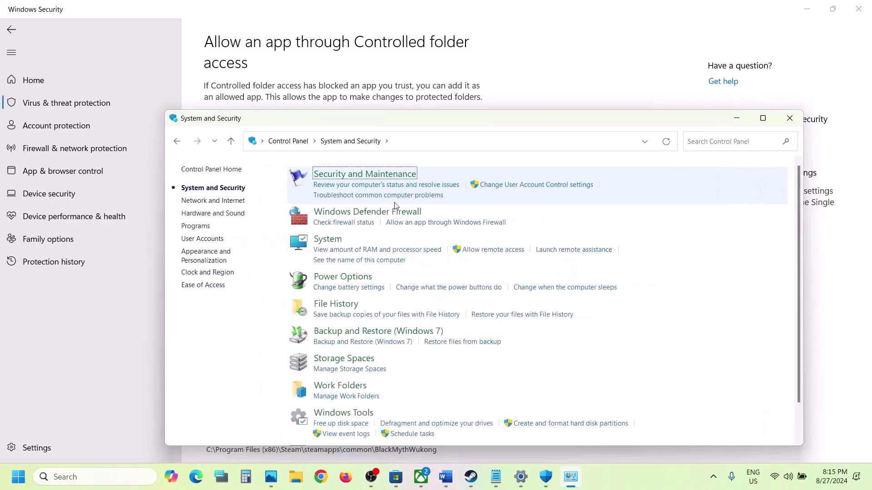
click(368, 213)
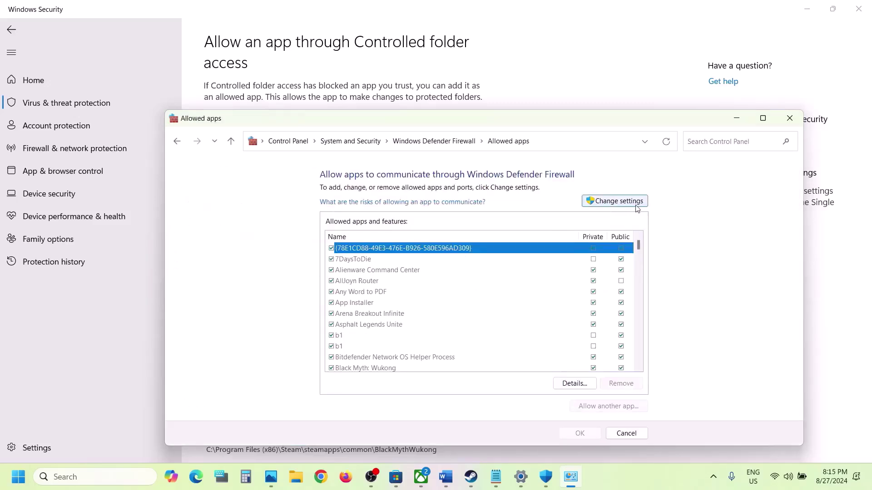
click(635, 205)
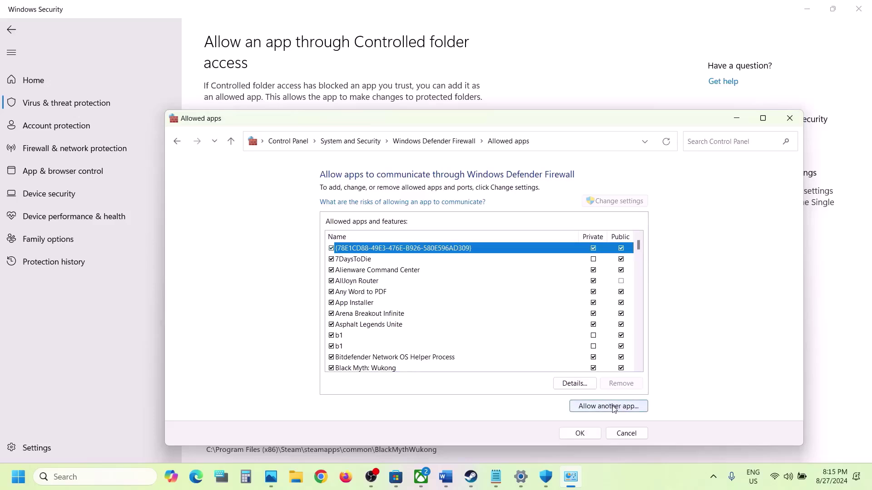
Step: Start allowing another app through the firewall and browse to the Steam folder in C:\Program Files (x86)
click(614, 407)
click(560, 339)
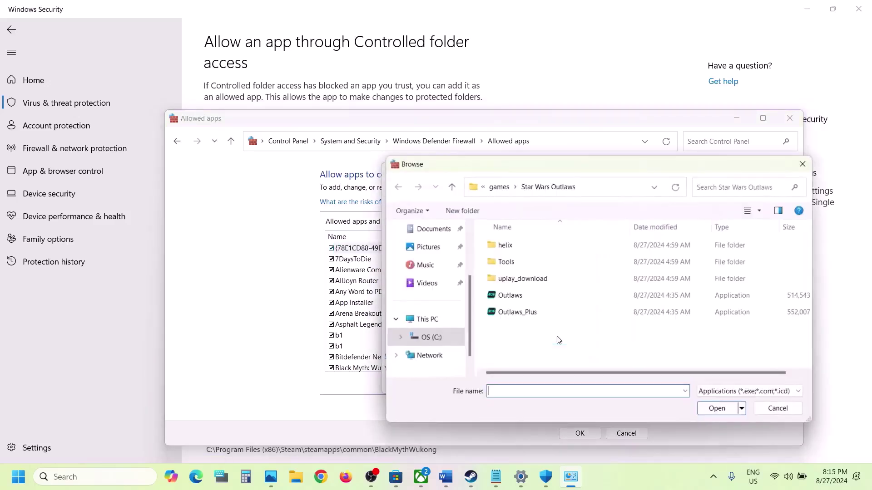
click(432, 337)
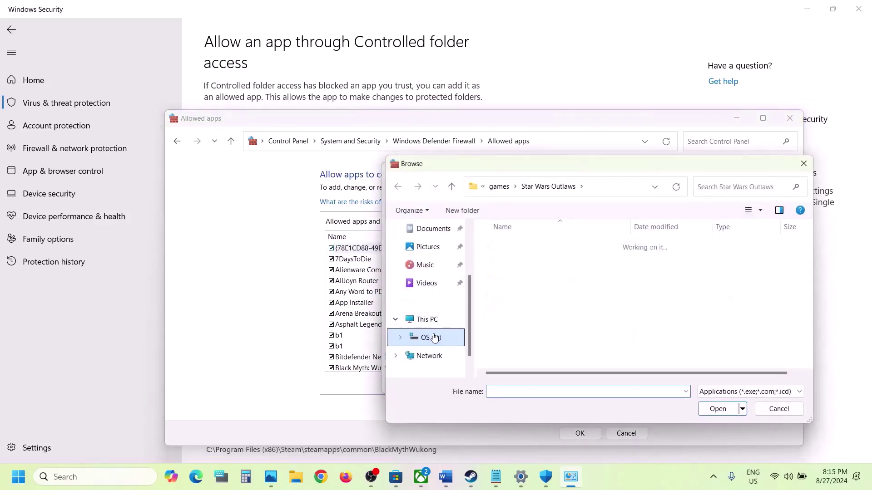
scroll(545, 273, down, 1)
click(545, 267)
double_click(541, 266)
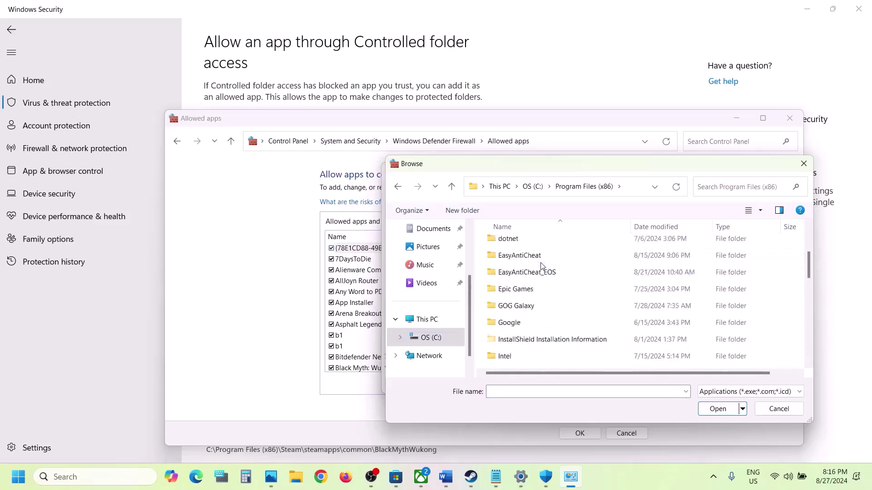
scroll(532, 308, down, 4)
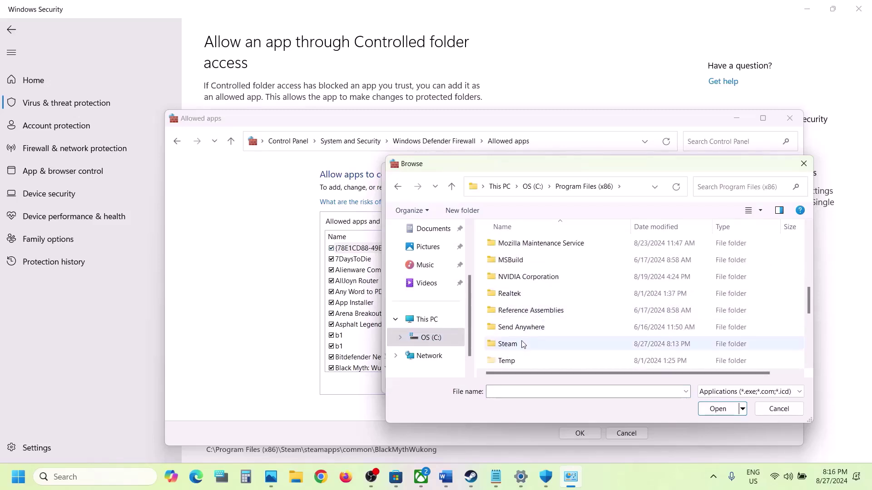
double_click(527, 344)
Step: Browse to the game's Windows folder under steamapps\common\SMITE 2 for the firewall exception
scroll(526, 339, down, 3)
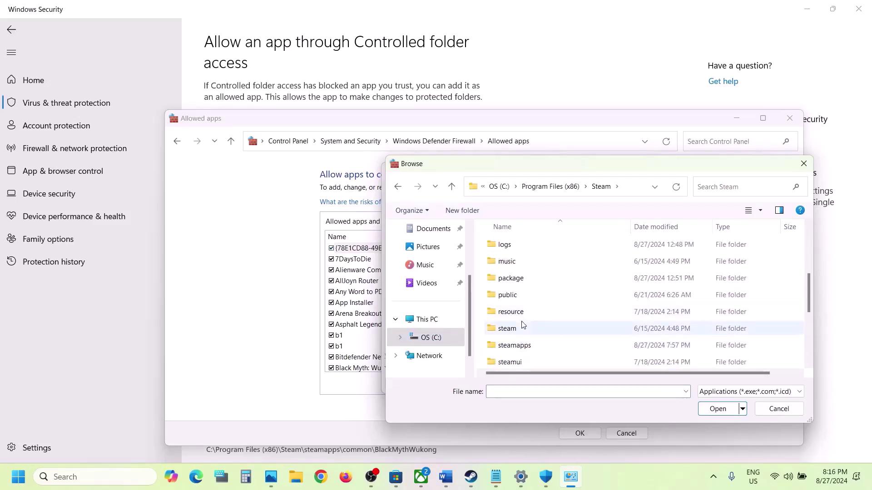
double_click(525, 345)
double_click(517, 245)
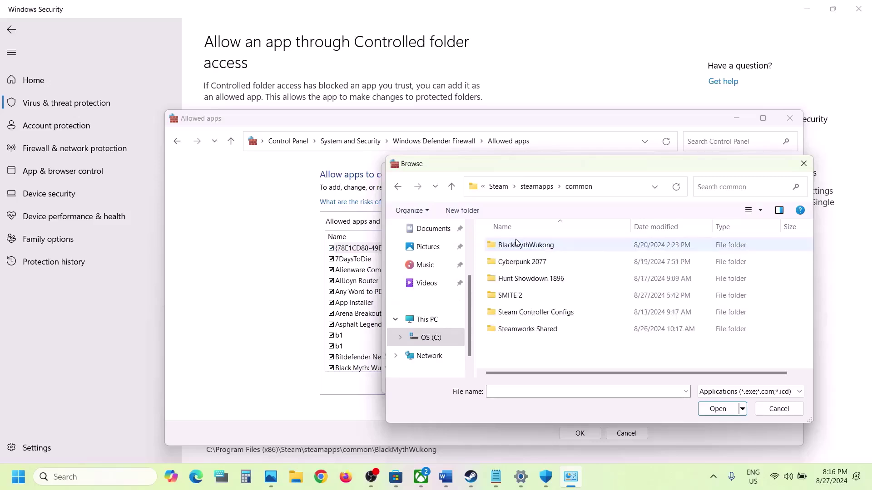
click(516, 297)
double_click(515, 296)
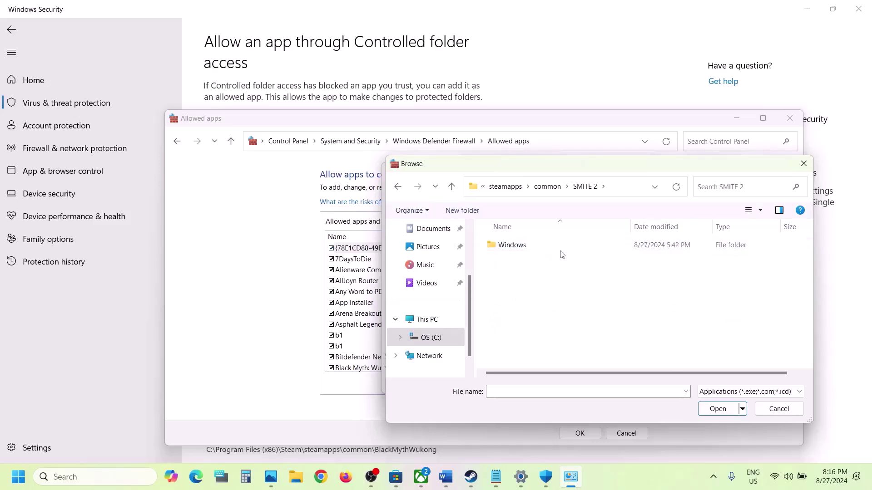
double_click(531, 246)
Step: Try to add the Hemingway application to the firewall's allowed apps
click(518, 313)
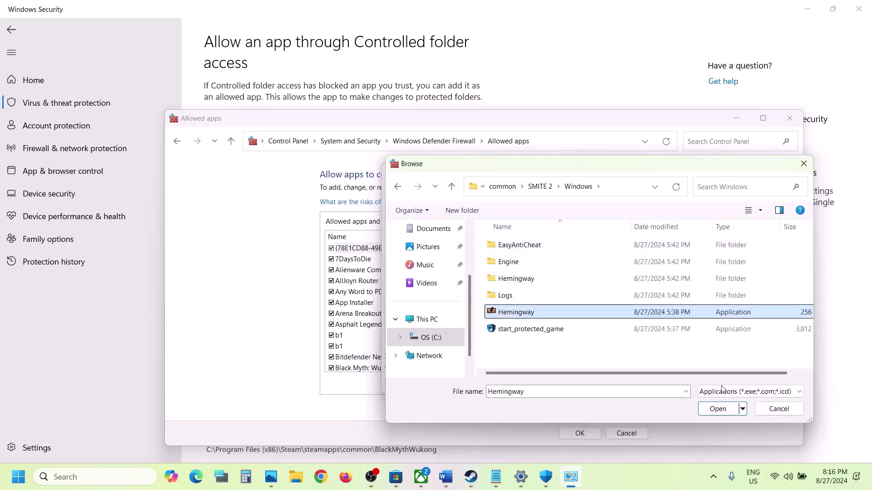
click(719, 408)
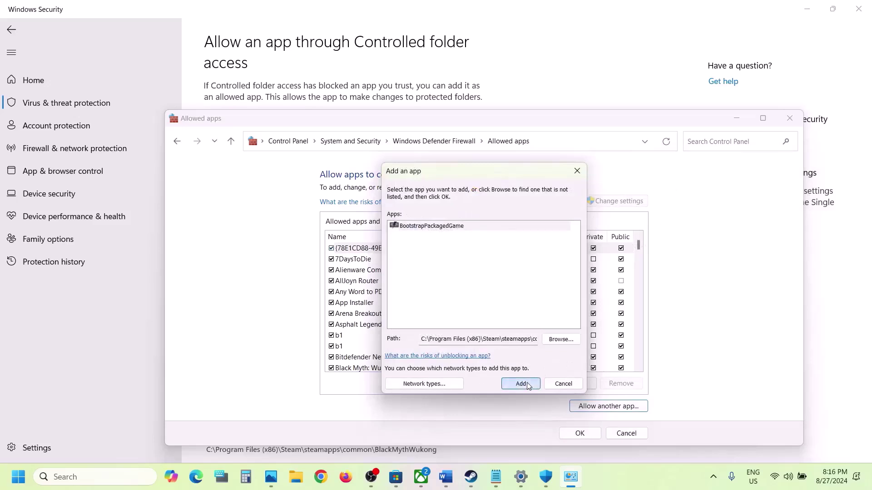
click(523, 384)
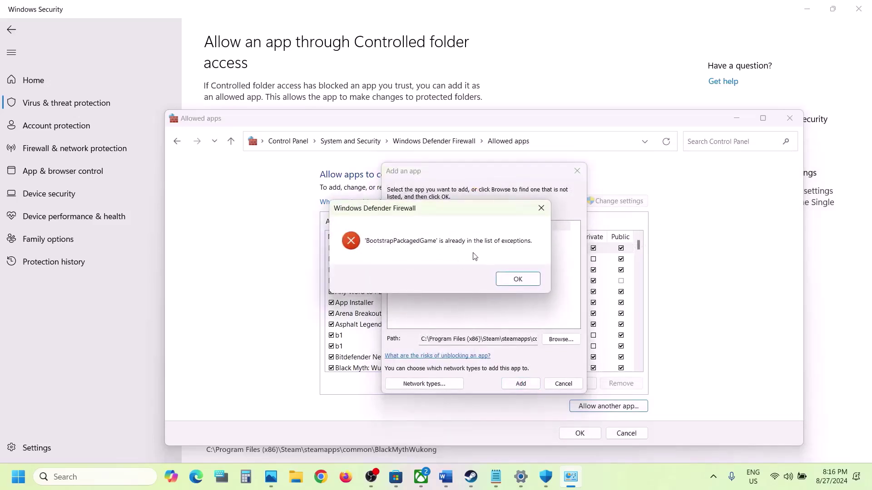
click(508, 283)
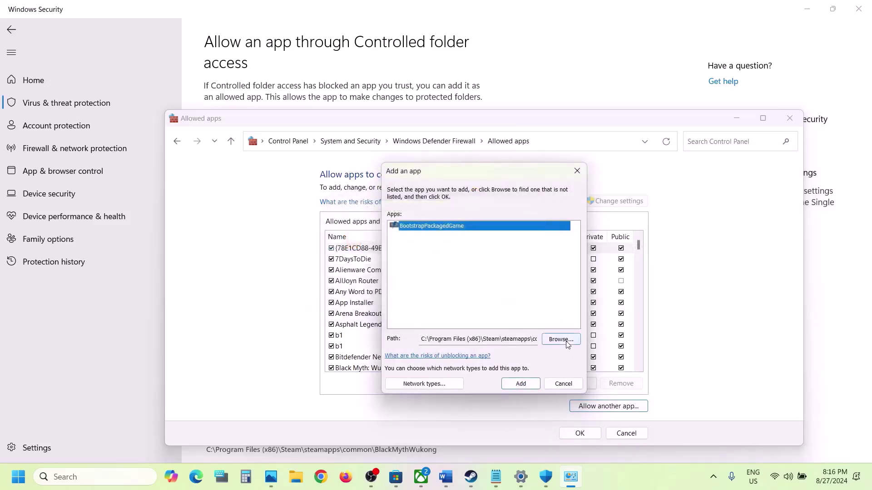
Step: Add start_protected_game from the SMITE 2 Windows folder to the firewall's allowed apps
click(562, 343)
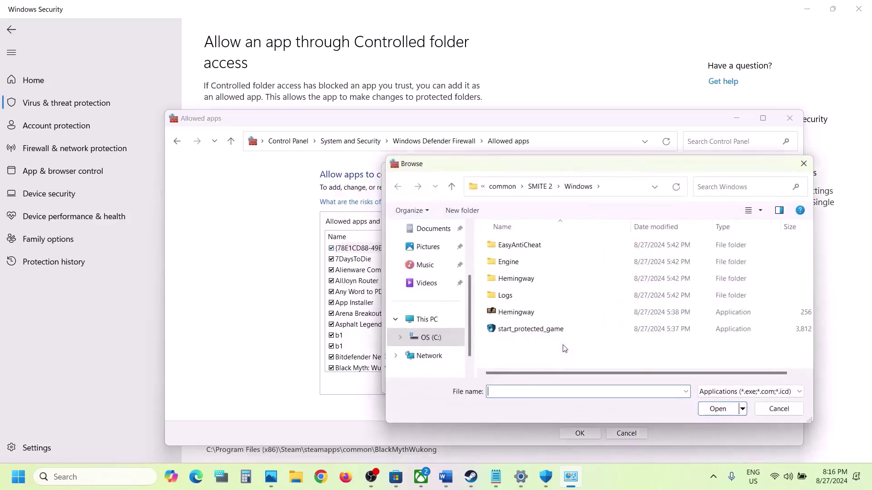
click(527, 329)
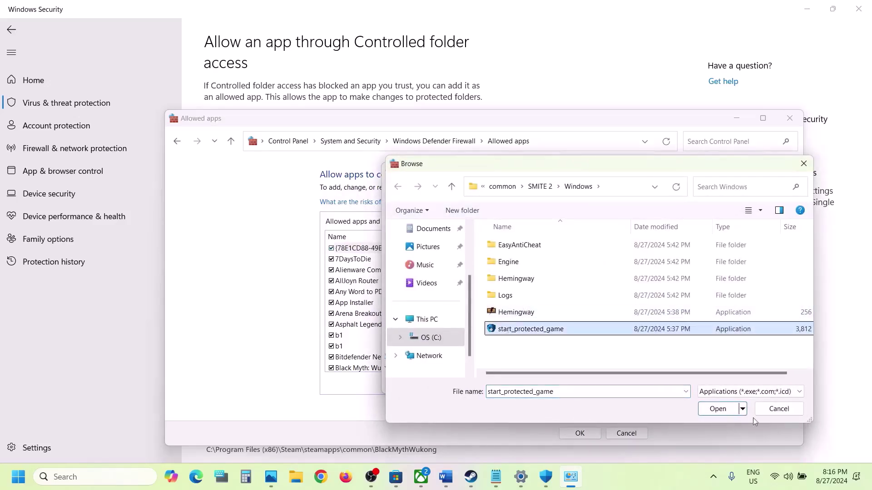
click(721, 414)
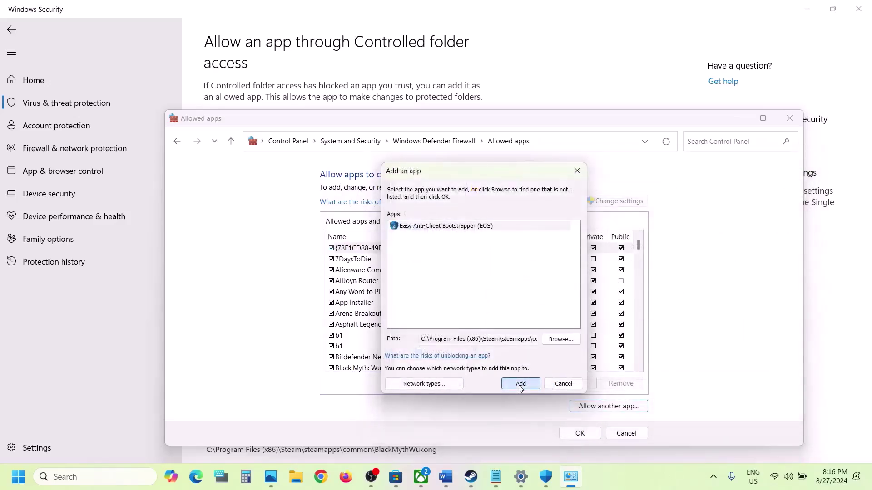
click(520, 385)
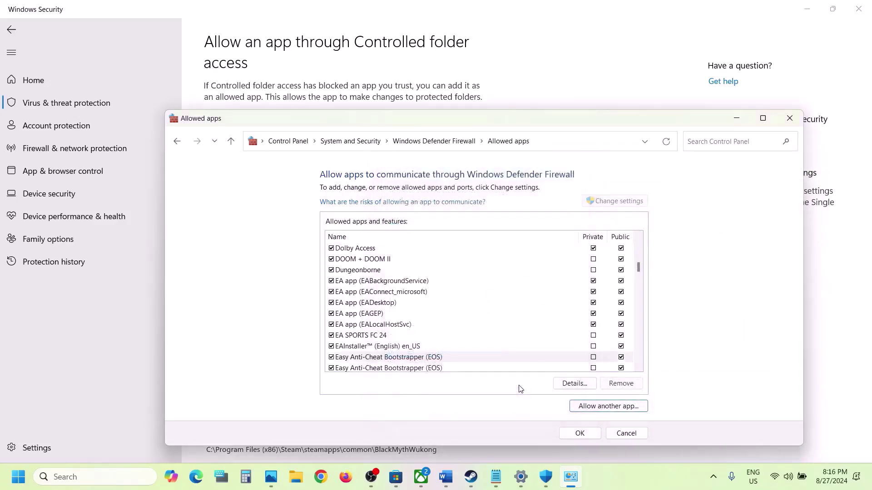
Step: Add Hemingway-Win64-Shipping from the game's Hemingway\Binaries\Win64 folder to the firewall's allowed apps
click(609, 411)
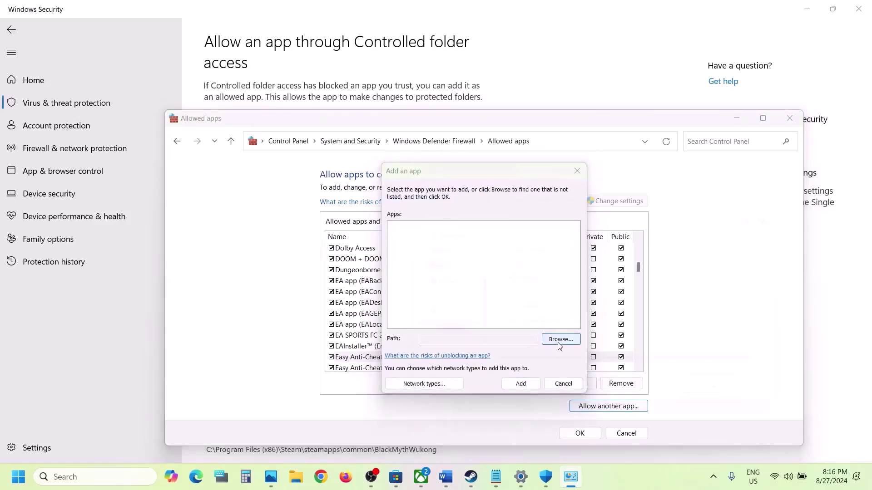
click(560, 340)
double_click(512, 279)
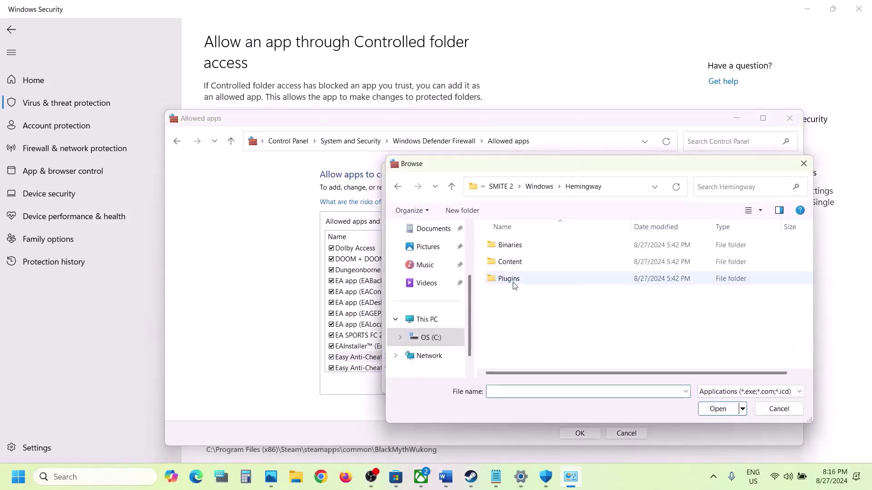
double_click(514, 246)
double_click(514, 245)
click(537, 264)
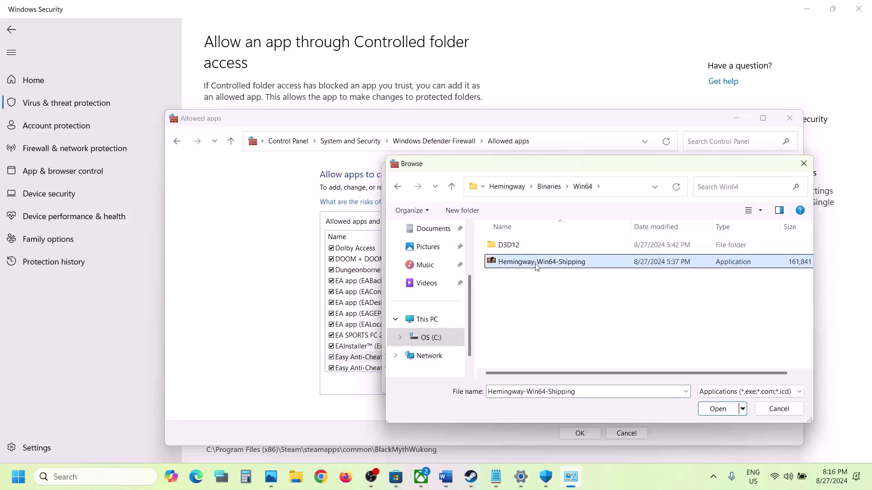
click(718, 409)
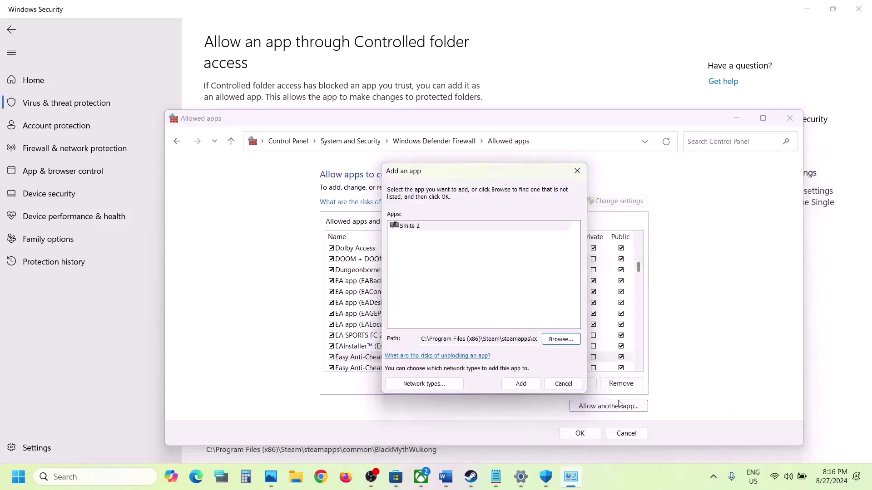
click(523, 386)
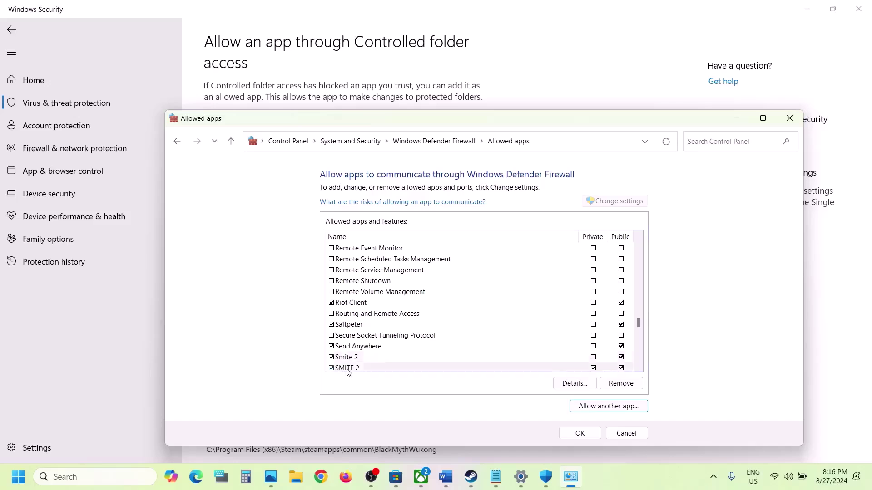
Step: Check the Smite 2 entries in the allowed apps list, save the list, and close the firewall and Windows Security windows
click(349, 367)
click(357, 347)
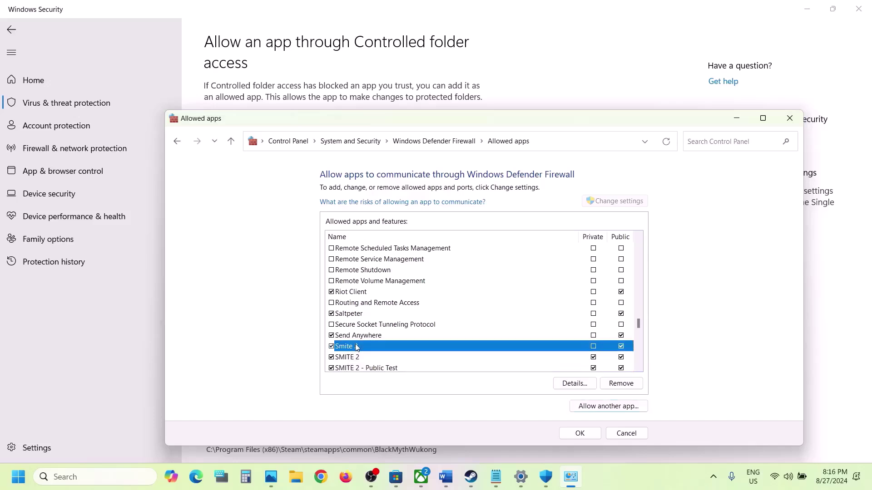
click(580, 434)
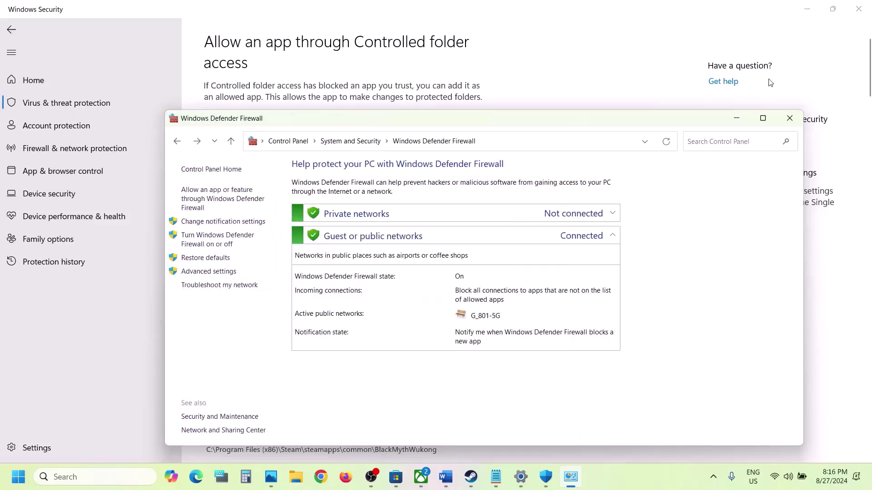
click(789, 118)
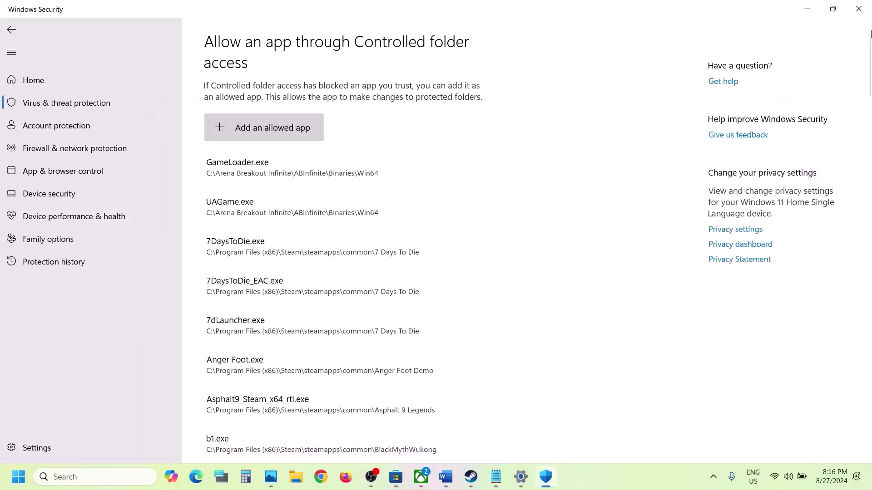
click(863, 9)
click(863, 9)
Step: Review Step 4 of the troubleshooting document in Word, highlighting the NVIDIA and AMD driver links for a clean graphics driver installation
drag(37, 310, 313, 310)
scroll(508, 233, down, 1)
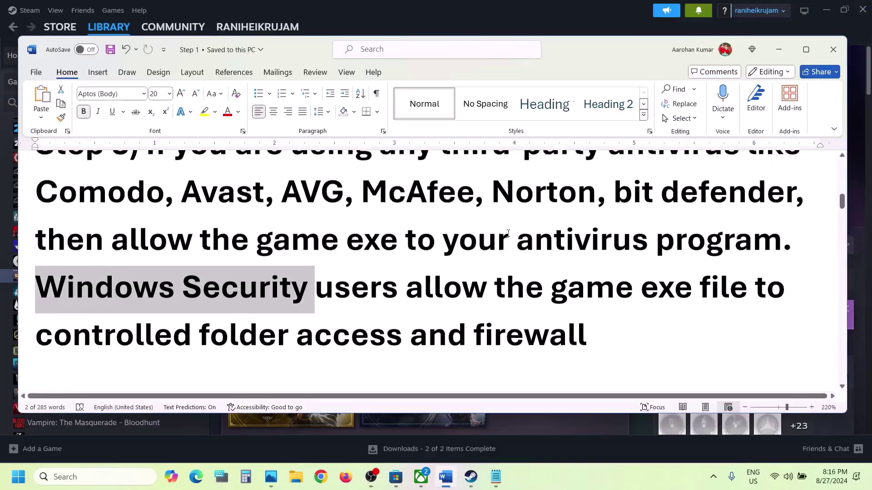
scroll(508, 233, down, 2)
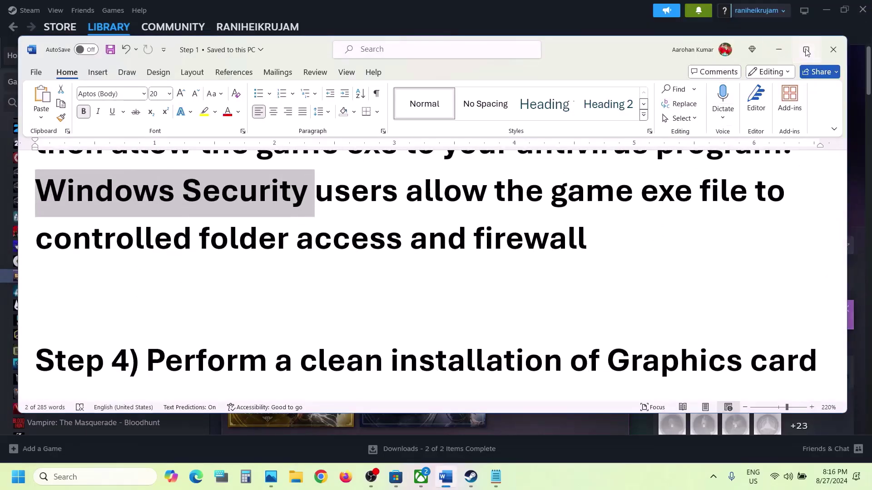
click(806, 49)
scroll(477, 250, down, 3)
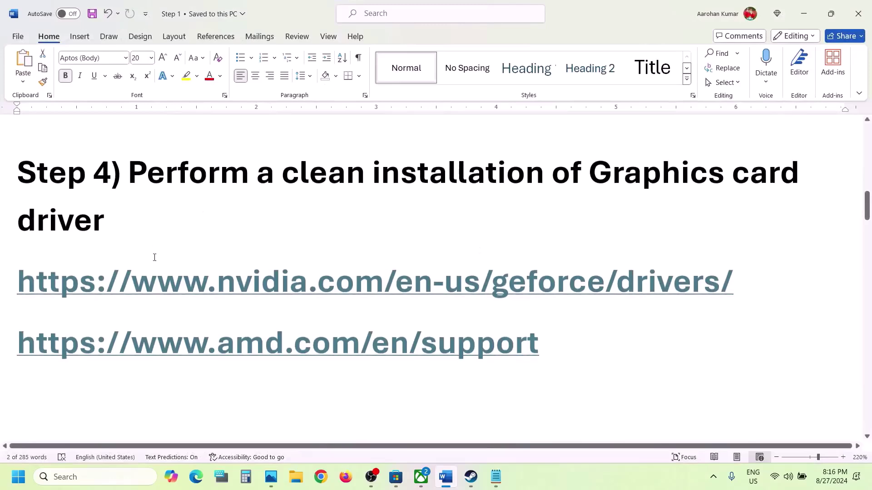
drag(133, 283, 480, 295)
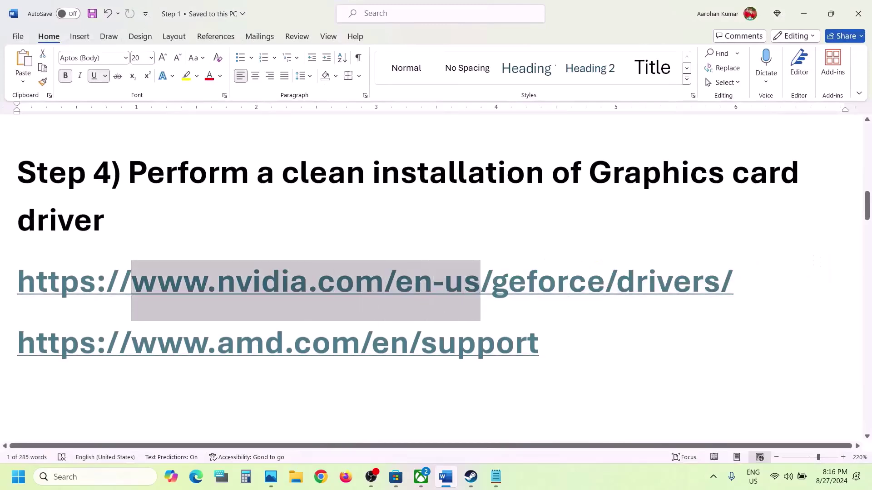
drag(178, 344, 419, 346)
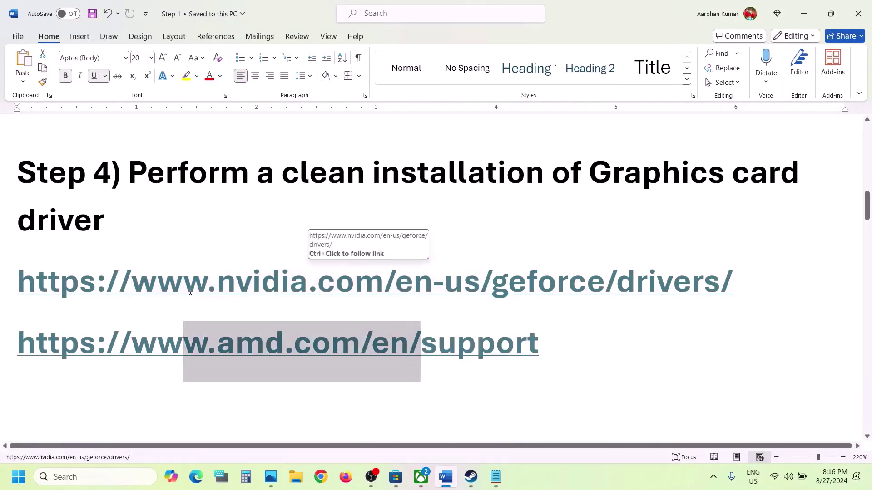
drag(180, 283, 340, 293)
click(471, 477)
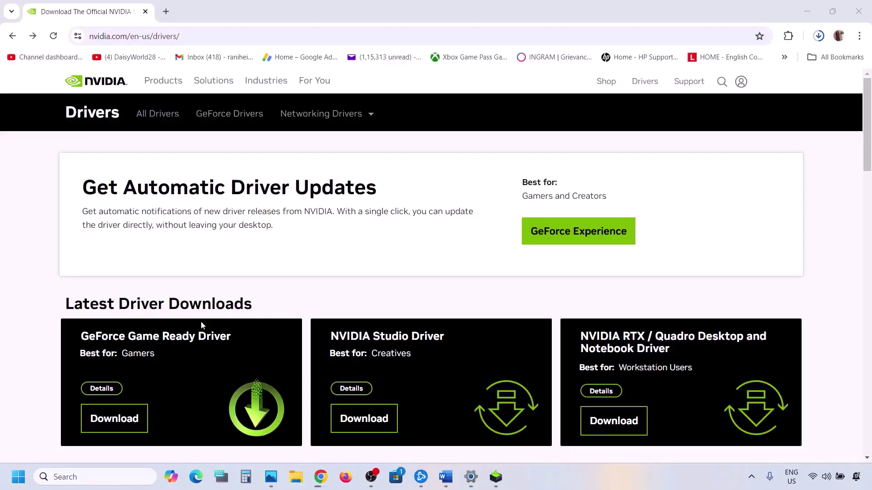
Step: Search NVIDIA's manual driver finder for GeForce RTX 3050 Laptop GPU drivers on Windows 11 in English (US)
scroll(202, 326, down, 8)
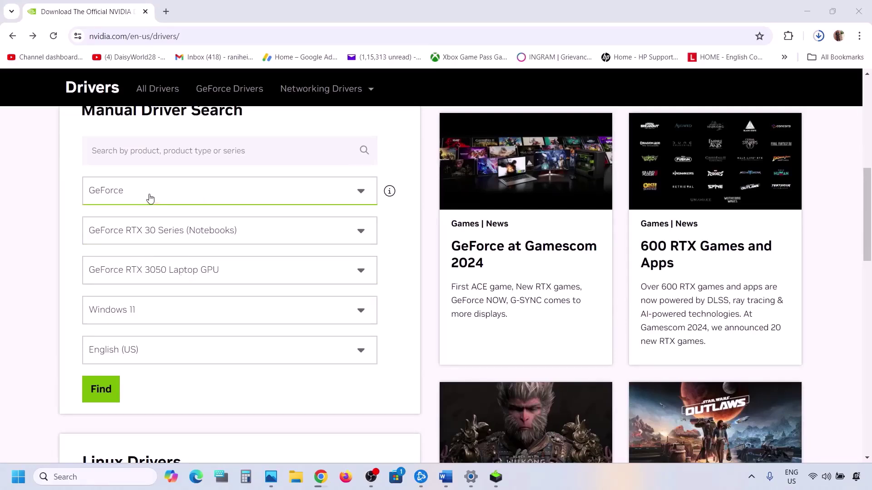
click(164, 246)
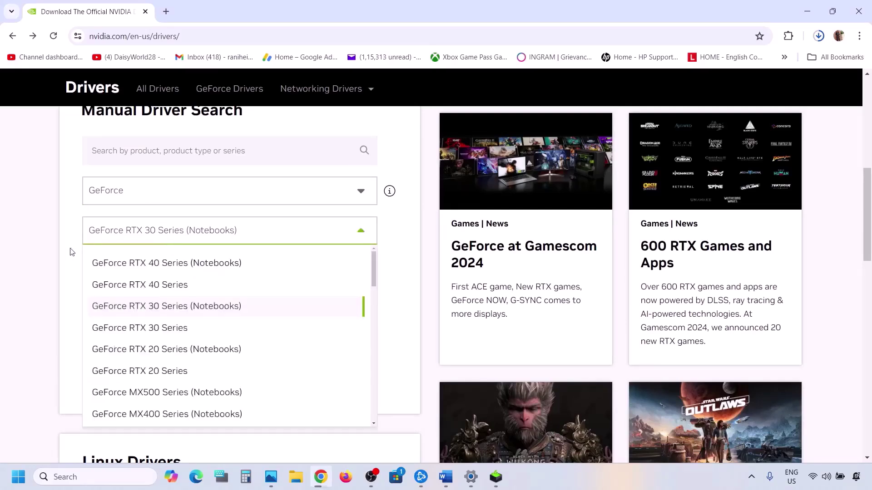
click(71, 250)
click(129, 321)
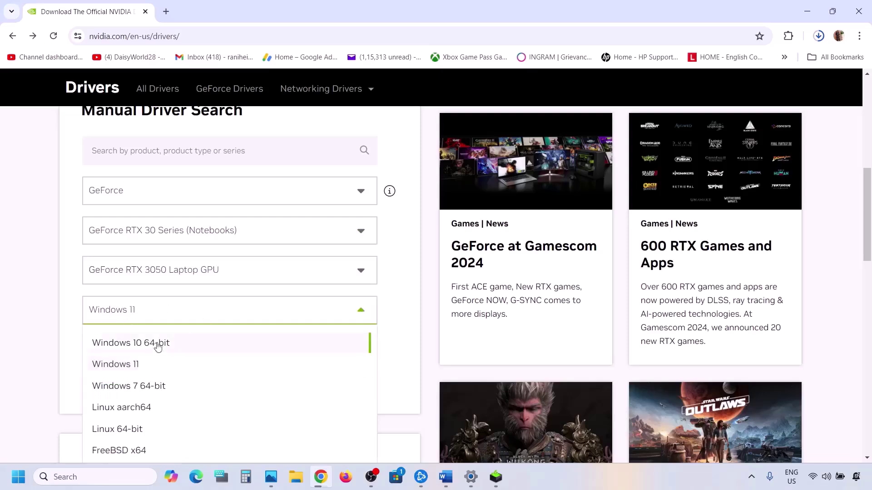
click(48, 296)
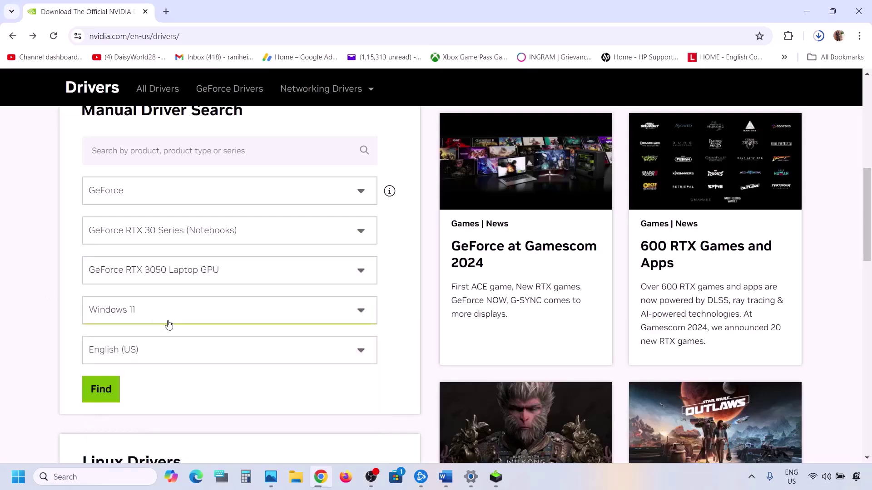
scroll(167, 325, down, 1)
click(104, 342)
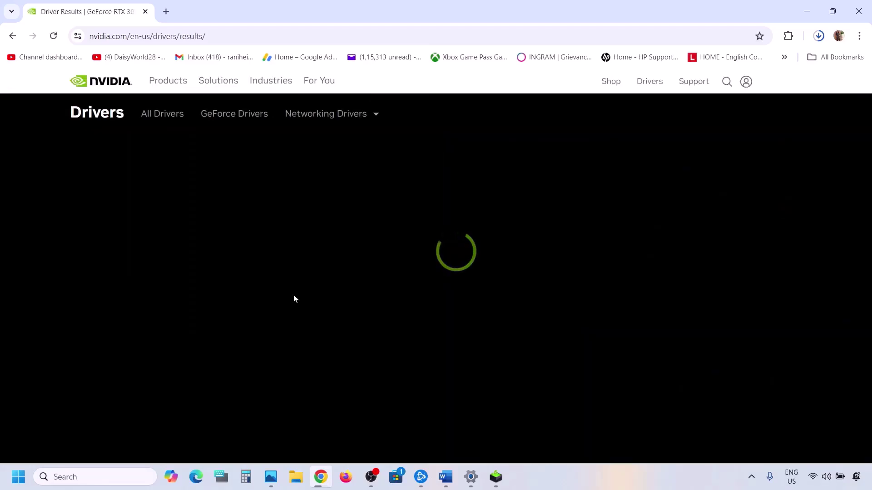
Step: Check the GeForce Game Ready Driver's version, view its details and download version 560.94
scroll(293, 298, down, 3)
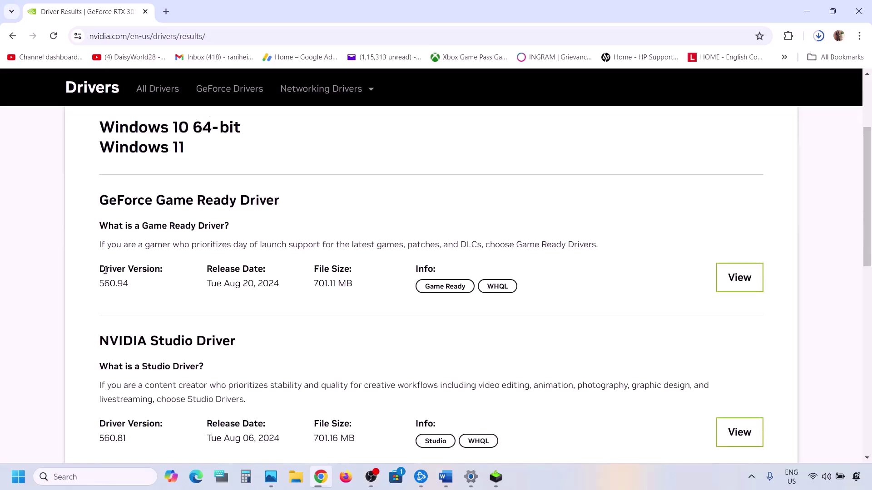
drag(105, 271, 150, 266)
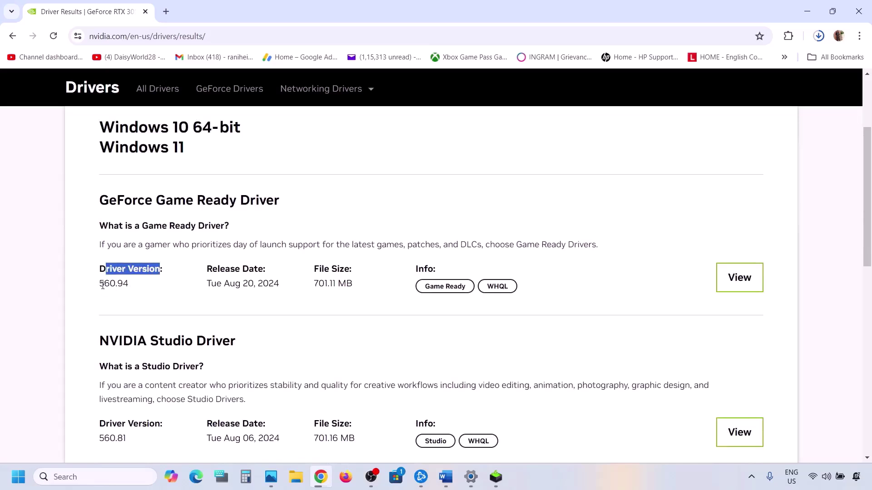
drag(103, 286, 138, 284)
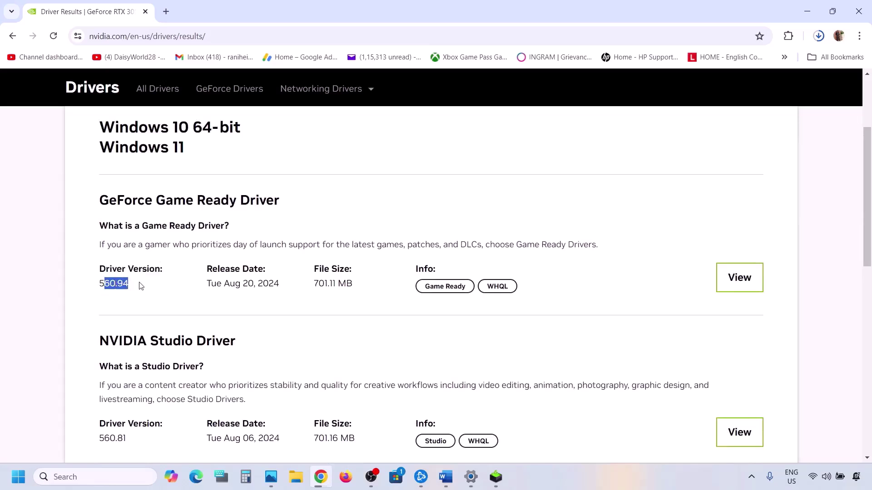
click(742, 277)
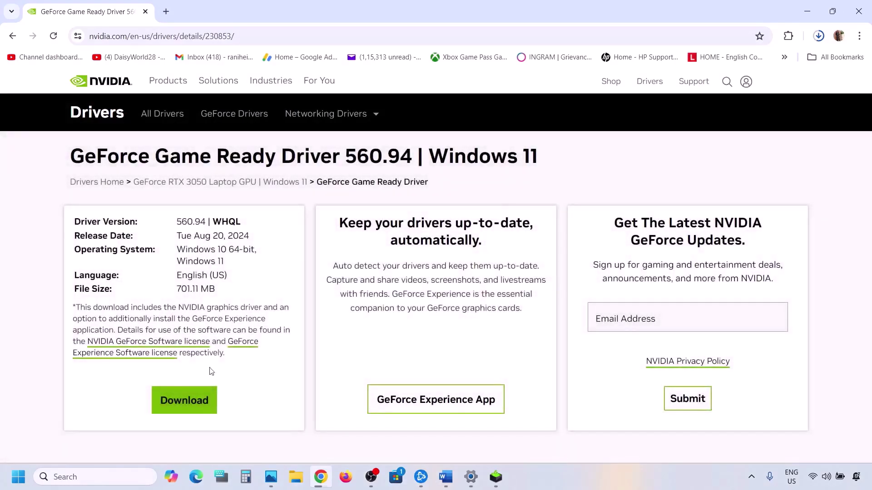
click(183, 403)
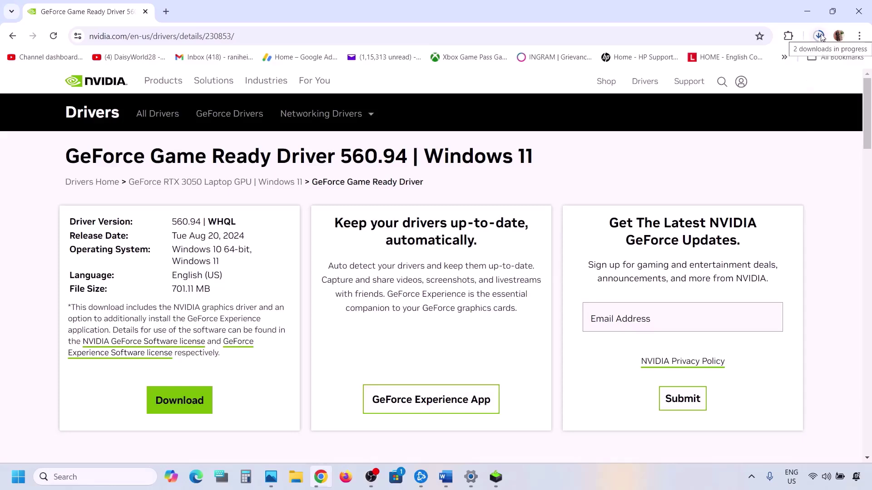
Step: Run the NVIDIA installer with GeForce Experience included, using the Custom (Advanced) option with a clean installation
click(497, 484)
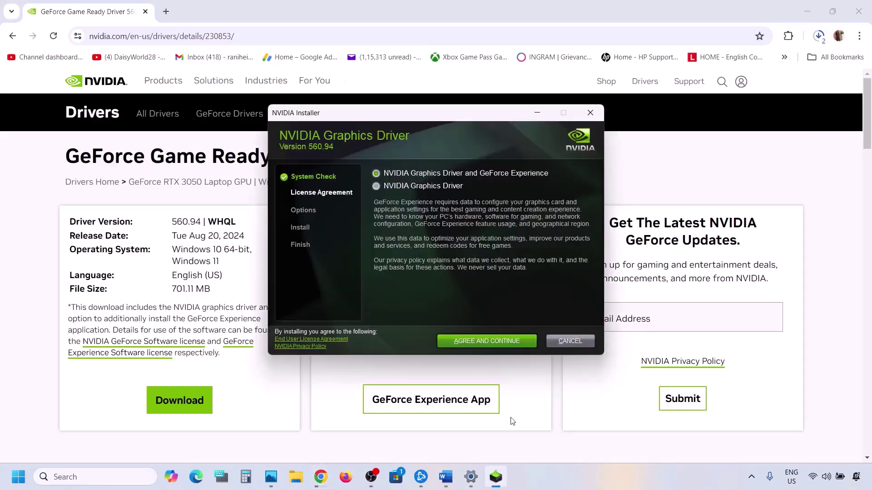
click(494, 339)
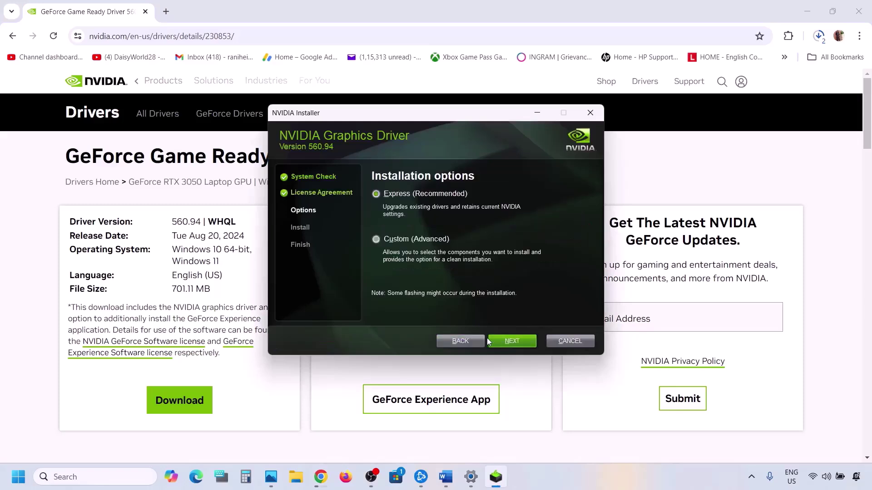
click(399, 239)
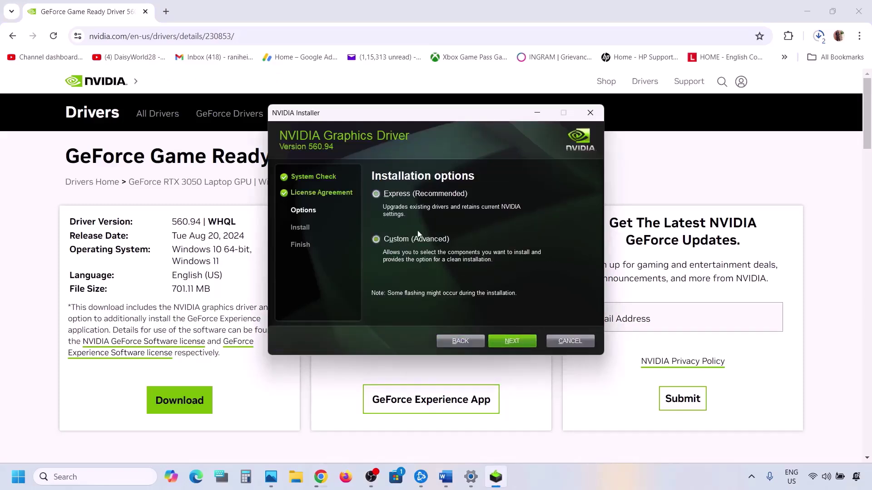
click(504, 346)
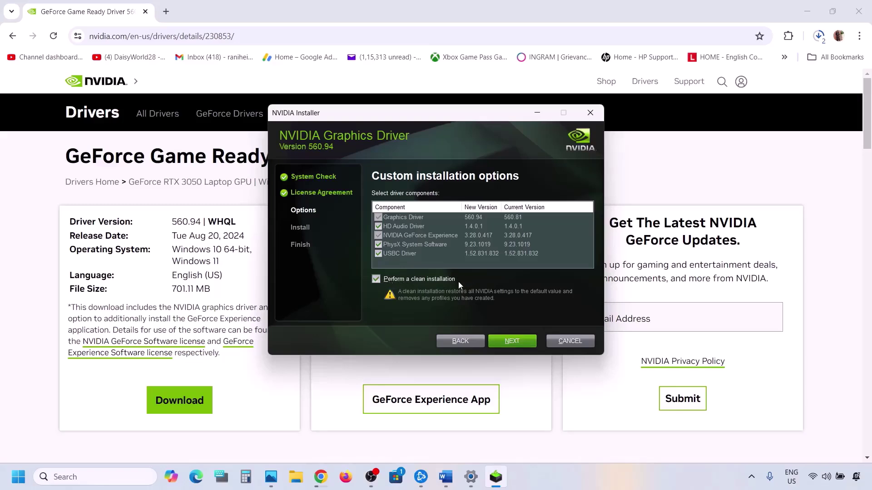
click(515, 343)
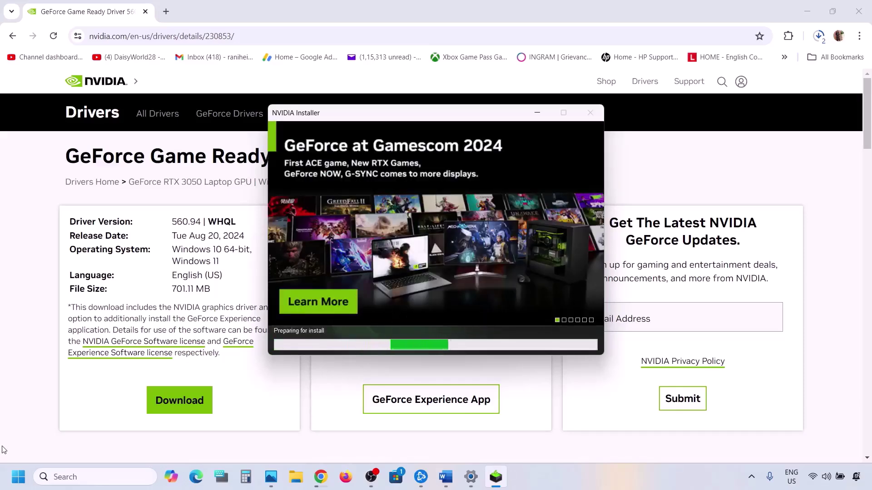
Step: Look up the Restart choice among the Windows power options and dismiss them without restarting
click(18, 477)
click(330, 438)
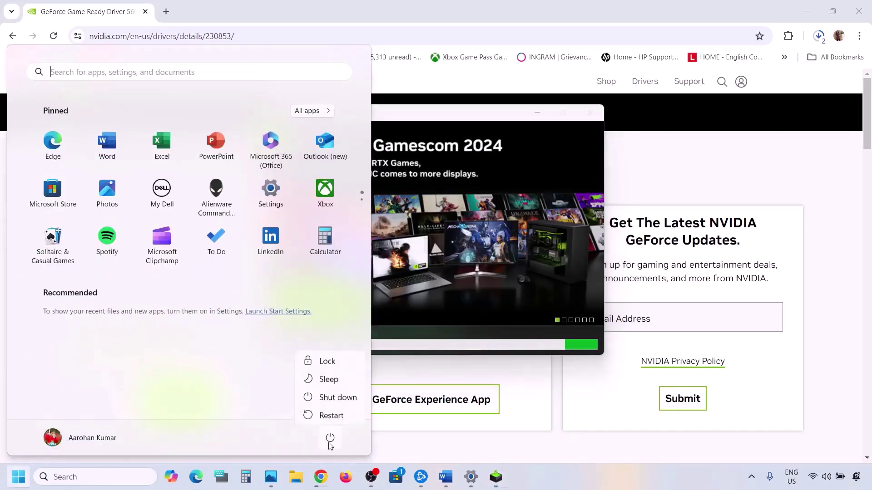
click(552, 256)
click(552, 256)
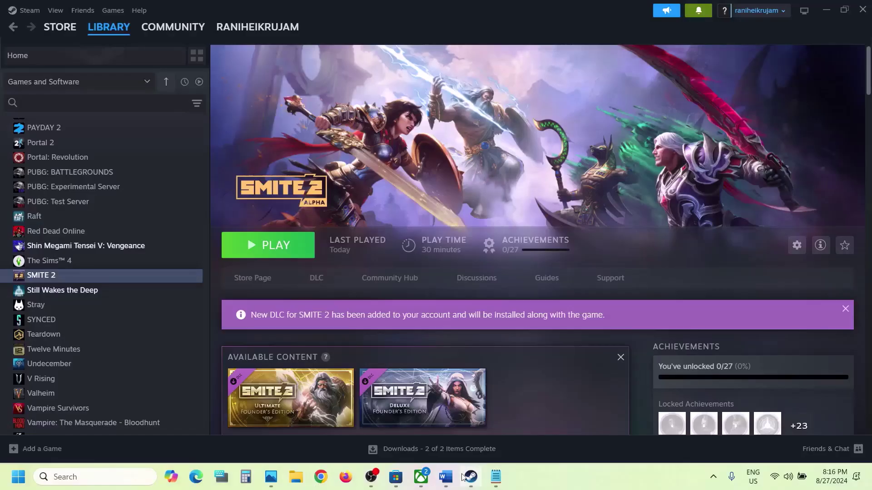
Step: Switch to the Word document's Step 5 about the dedicated graphics card, search Windows for "graphics settings" and open Graphics settings
click(453, 479)
scroll(325, 262, down, 4)
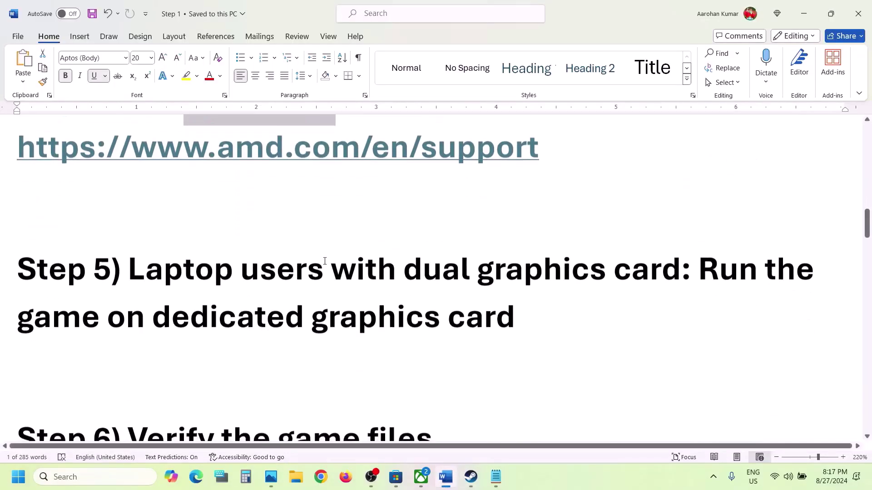
double_click(355, 318)
key(ctrl+c)
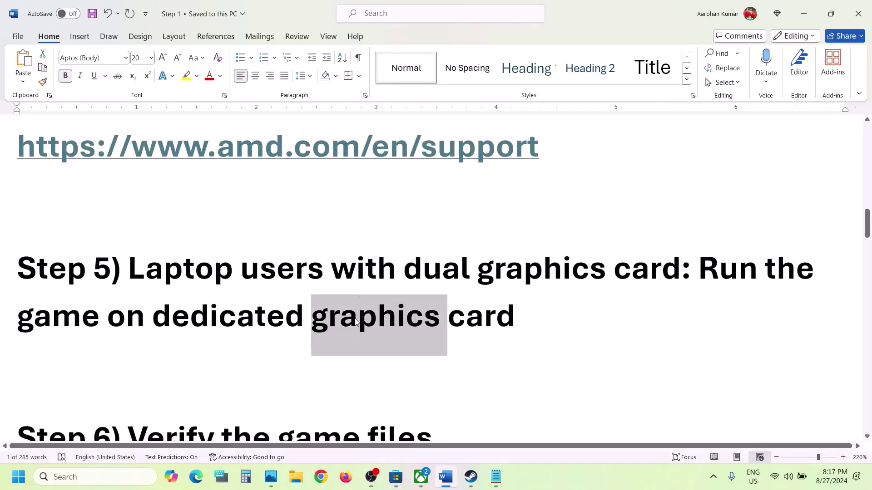
click(113, 475)
key(ctrl+v)
text(settings)
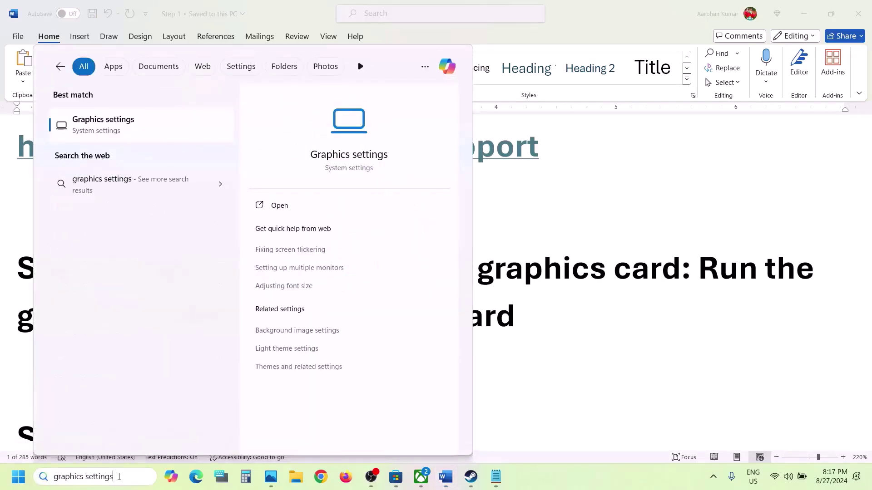
click(89, 130)
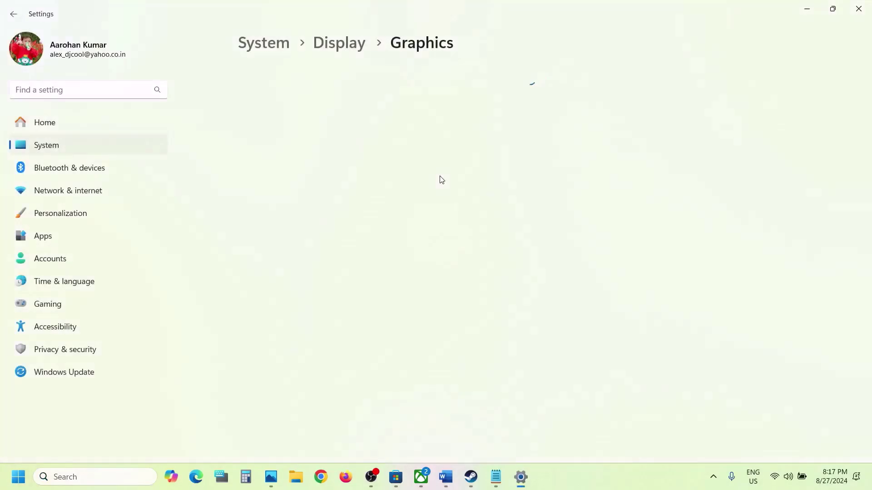
Step: Add the Hemingway application from Steam's SMITE 2\Windows folder to the custom graphics apps and set its preference to High performance
click(268, 201)
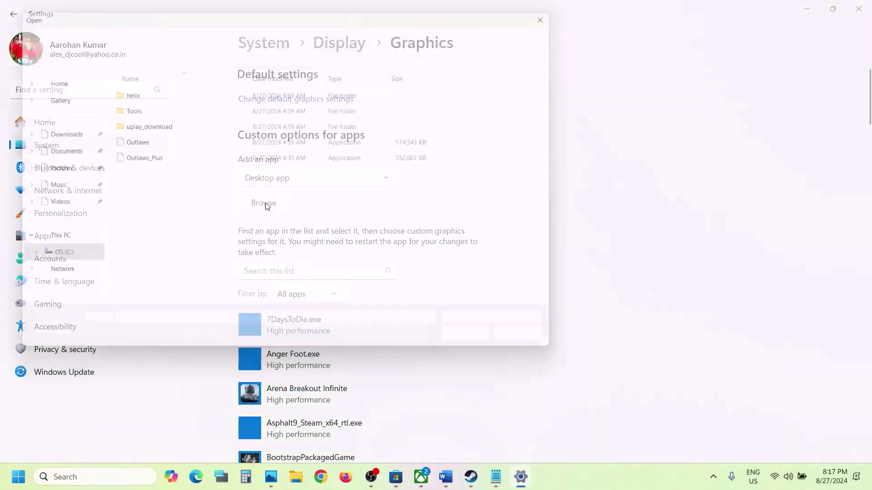
click(47, 258)
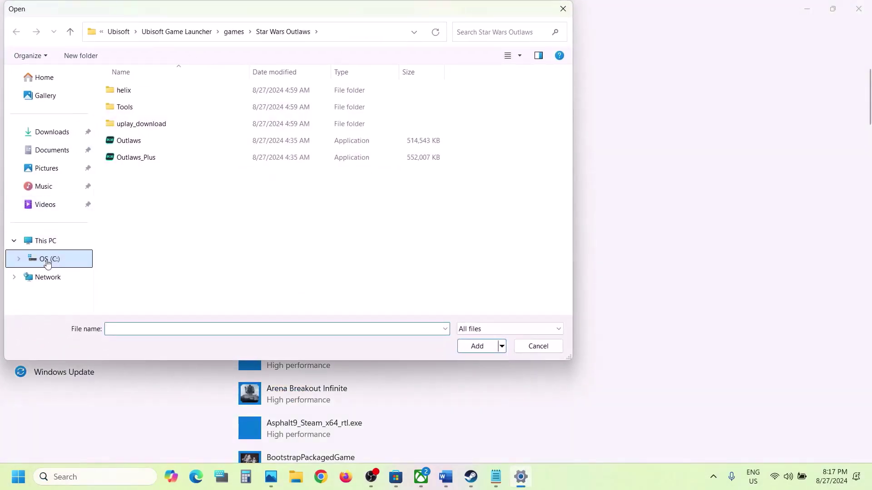
scroll(170, 226, down, 2)
double_click(166, 209)
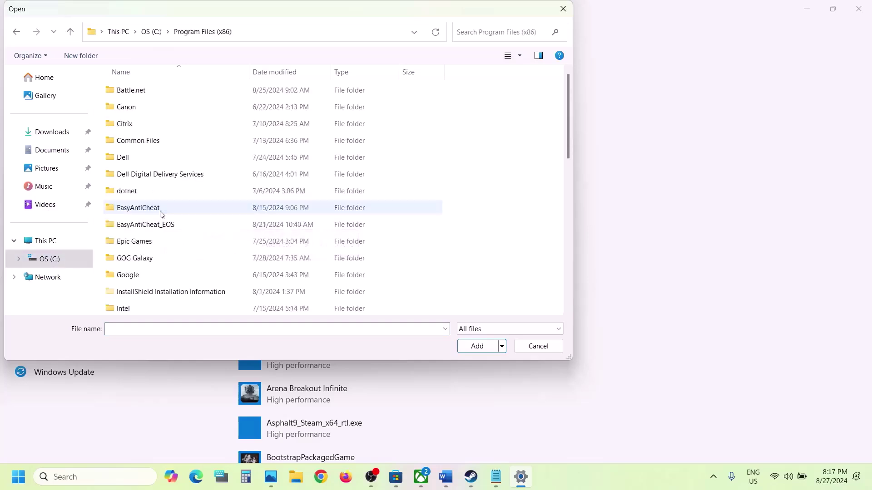
scroll(162, 214, down, 4)
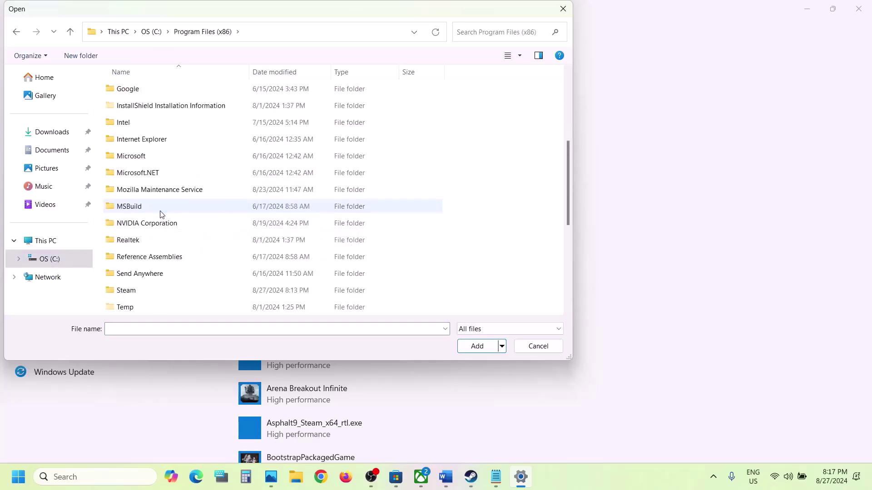
double_click(135, 292)
scroll(154, 242, down, 3)
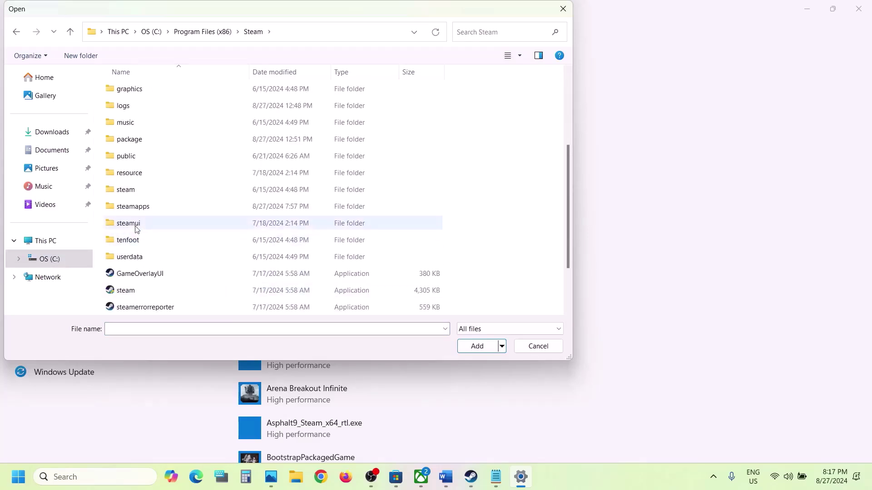
double_click(130, 208)
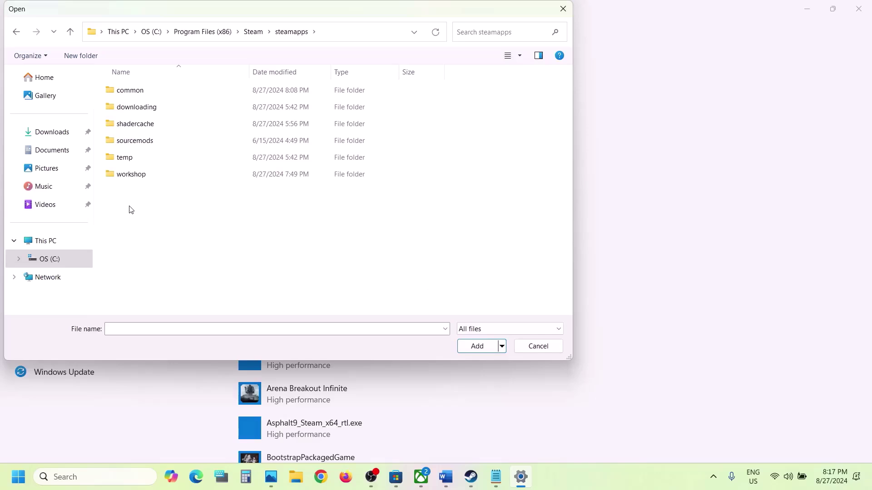
double_click(132, 90)
double_click(145, 142)
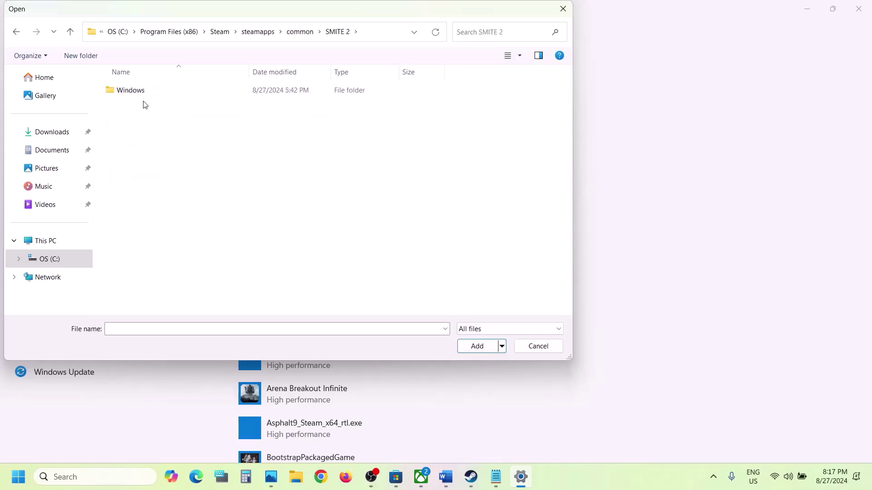
double_click(132, 93)
click(130, 157)
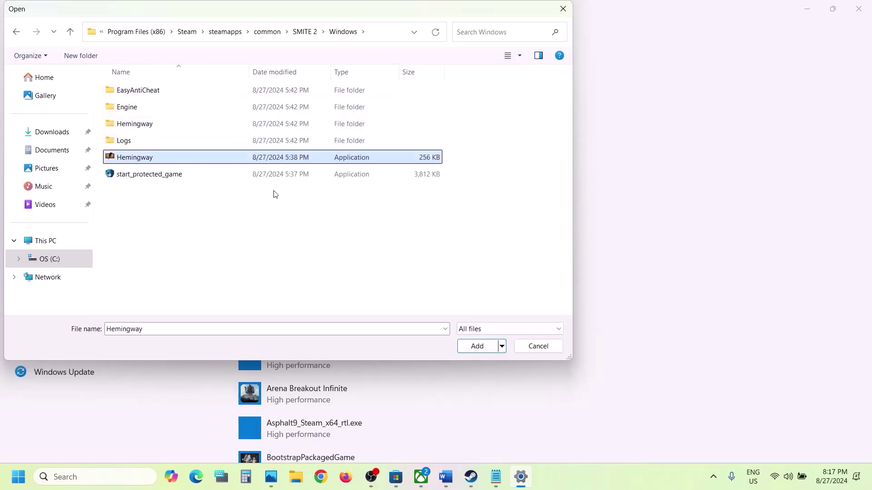
click(476, 346)
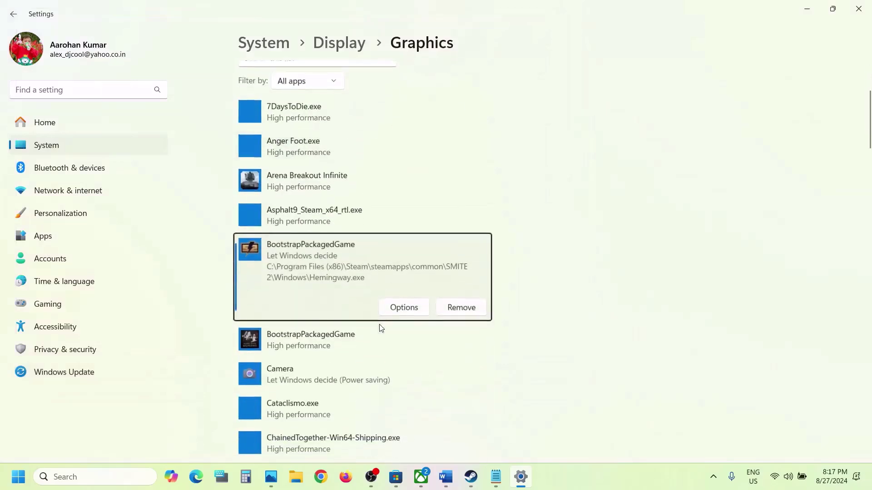
click(400, 312)
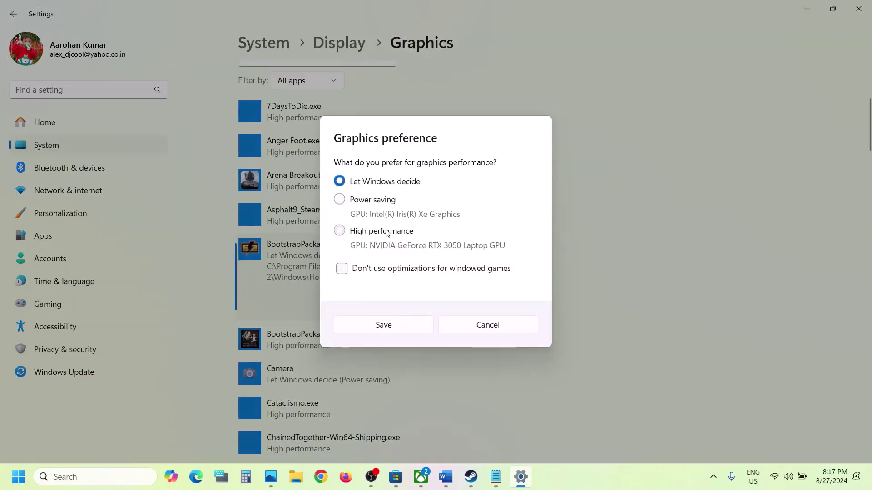
click(393, 325)
Step: Add Hemingway-Win64-Shipping from SMITE 2's Hemingway\Binaries\Win64 folder to the custom graphics apps, set it to High performance and close Settings
scroll(391, 326, up, 5)
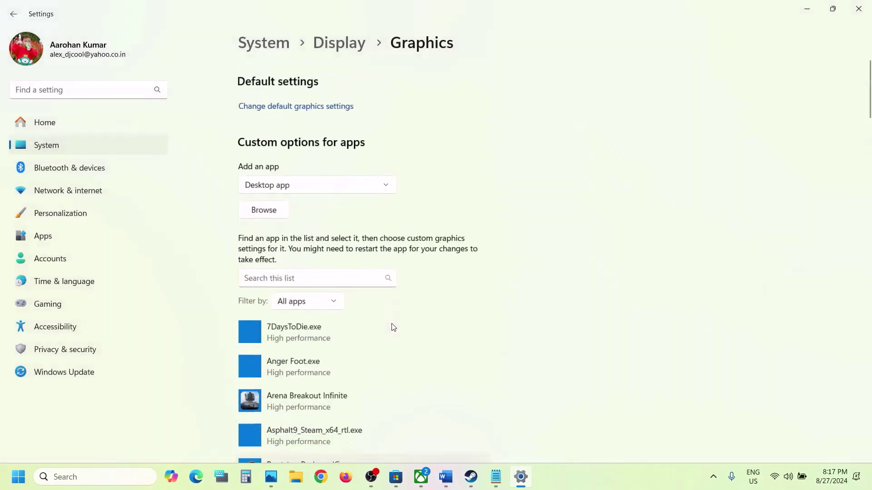
click(264, 207)
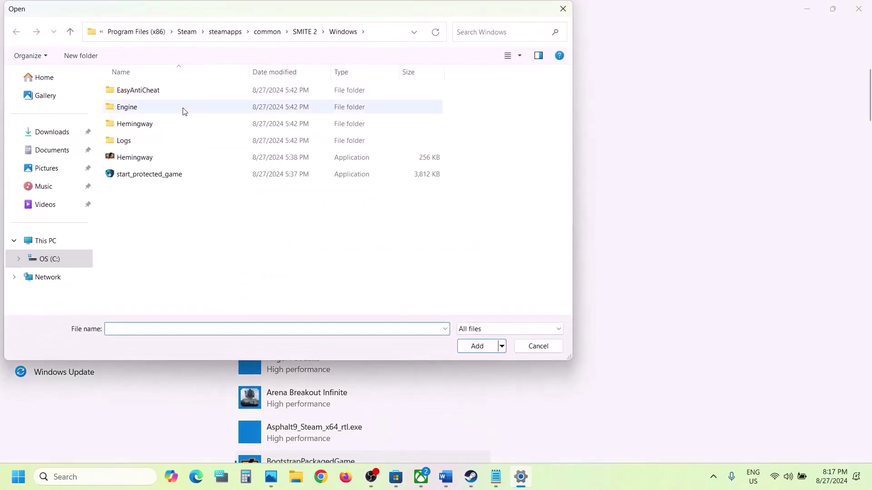
double_click(140, 129)
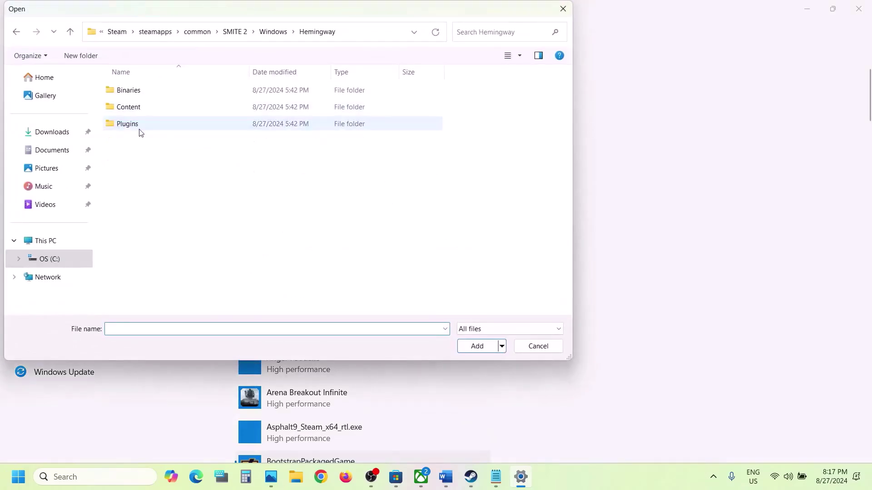
double_click(127, 89)
double_click(132, 90)
click(177, 107)
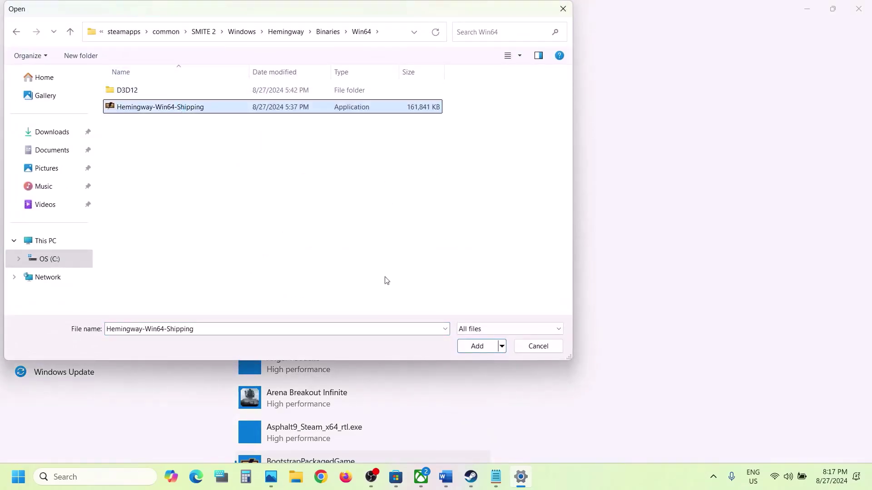
click(477, 346)
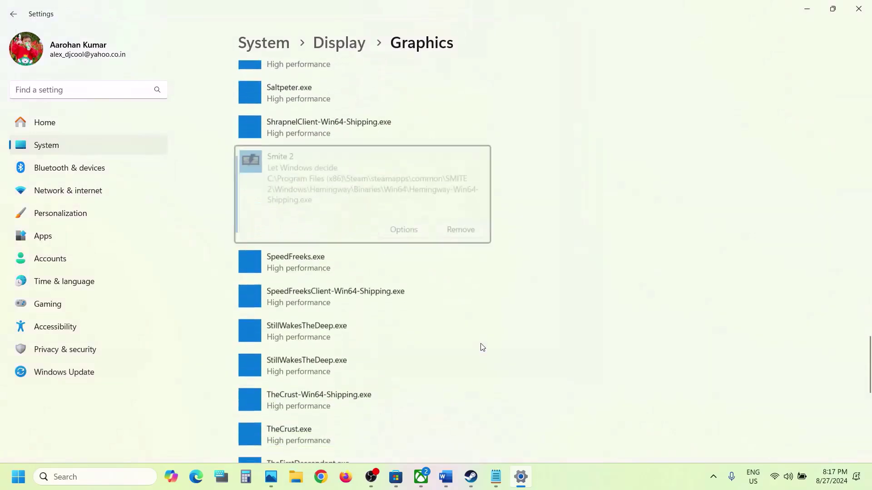
click(402, 233)
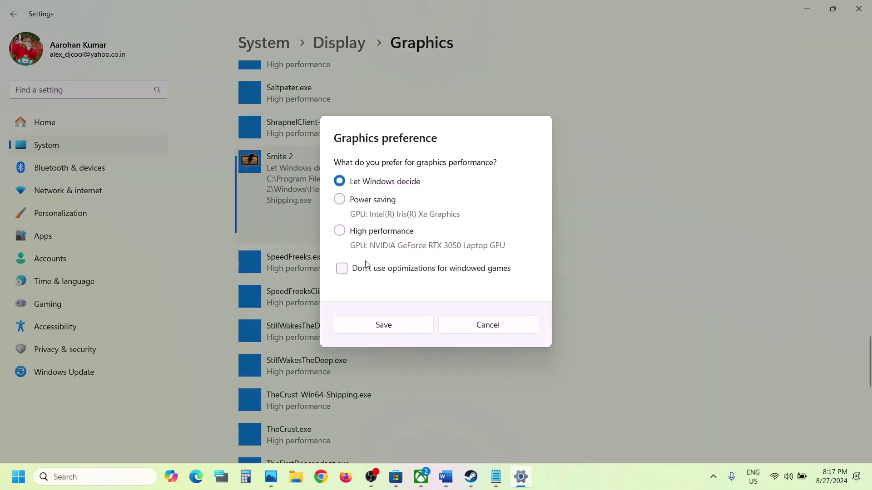
click(392, 323)
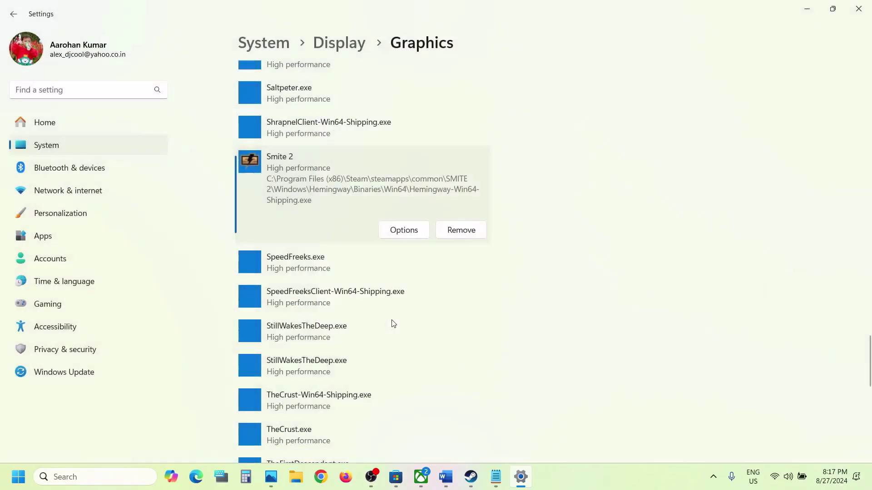
click(859, 13)
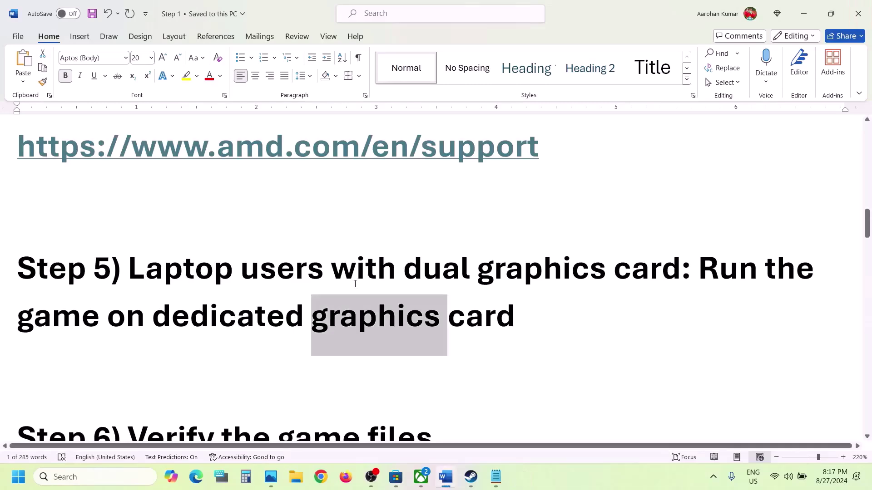
Step: Highlight Step 6, "Verify the game files", in the Word document, then switch to Steam and verify the integrity of SMITE 2's files
scroll(355, 283, down, 3)
drag(127, 309, 393, 334)
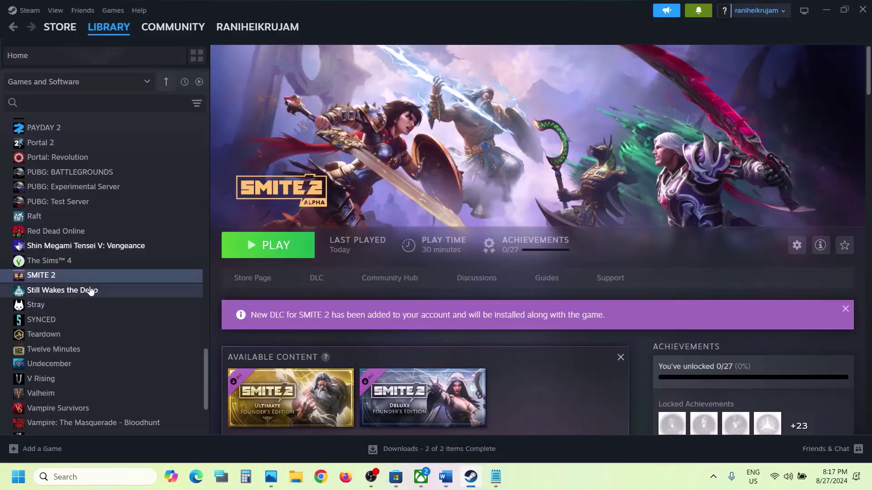
right_click(82, 276)
click(133, 366)
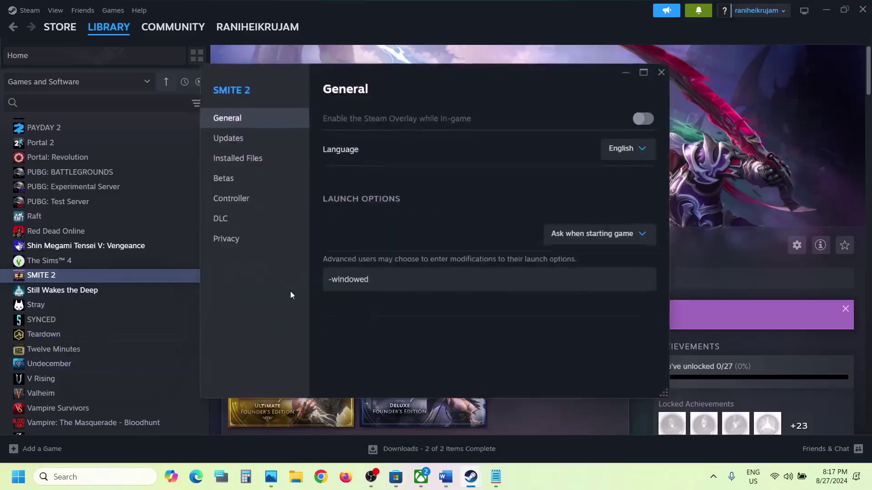
click(245, 158)
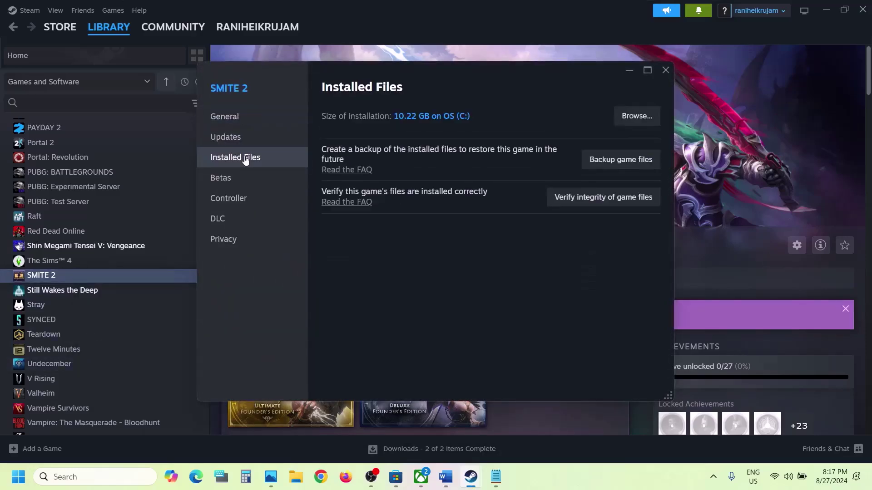
click(596, 199)
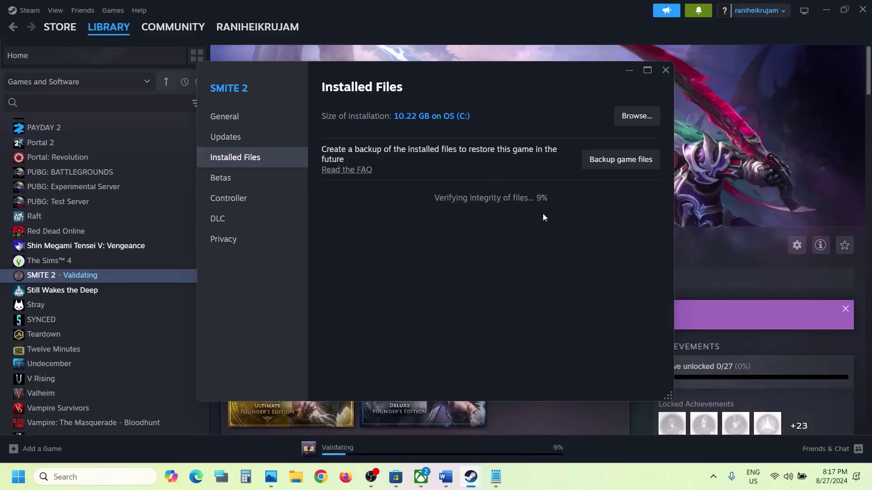
Step: Highlight Step 7, "Update Windows", in the Word document, then open Windows Update in Settings and check for updates
click(446, 477)
scroll(347, 349, down, 3)
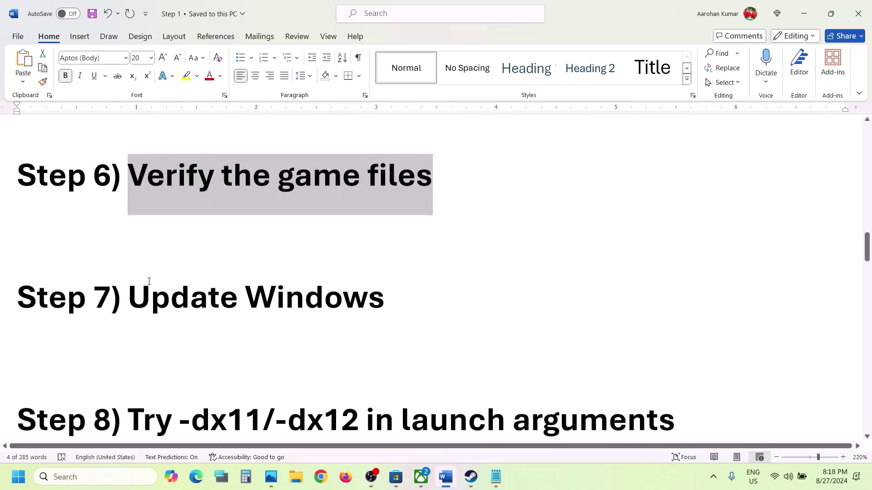
drag(144, 290, 361, 298)
key(super+i)
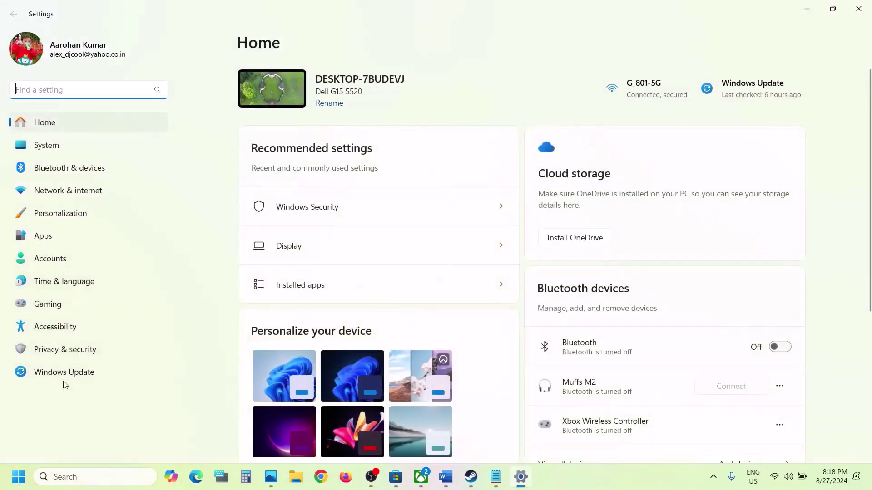
click(64, 374)
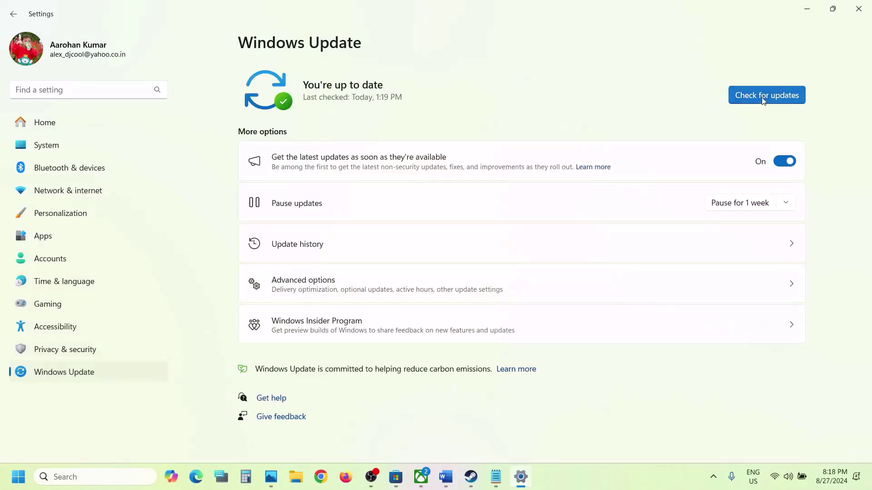
click(763, 100)
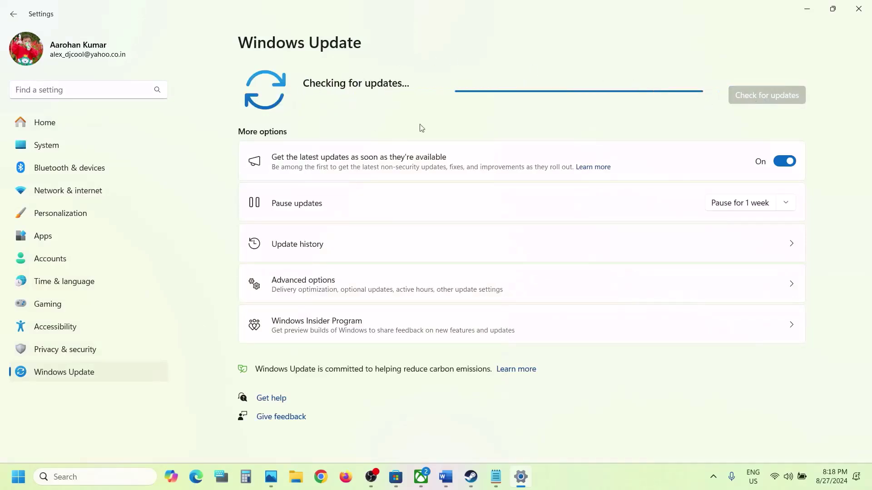
Step: Look up the Restart choice among the Windows power options and dismiss them without restarting
click(15, 481)
click(330, 437)
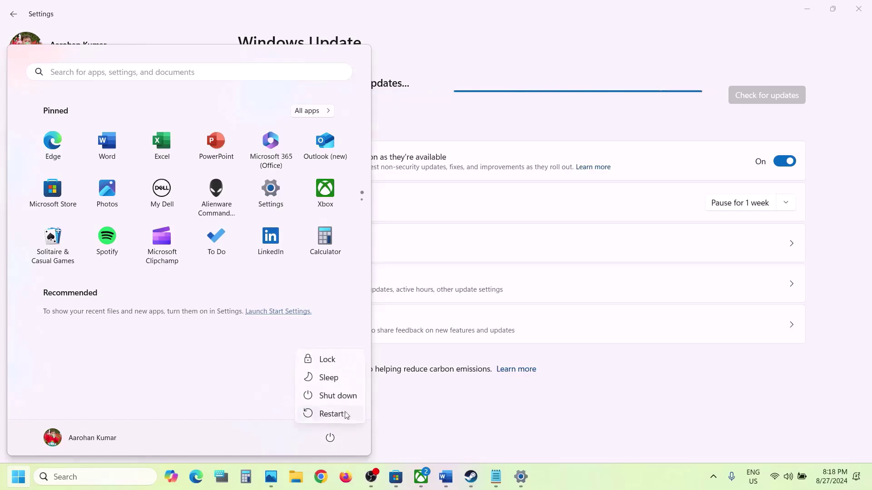
click(486, 428)
click(486, 428)
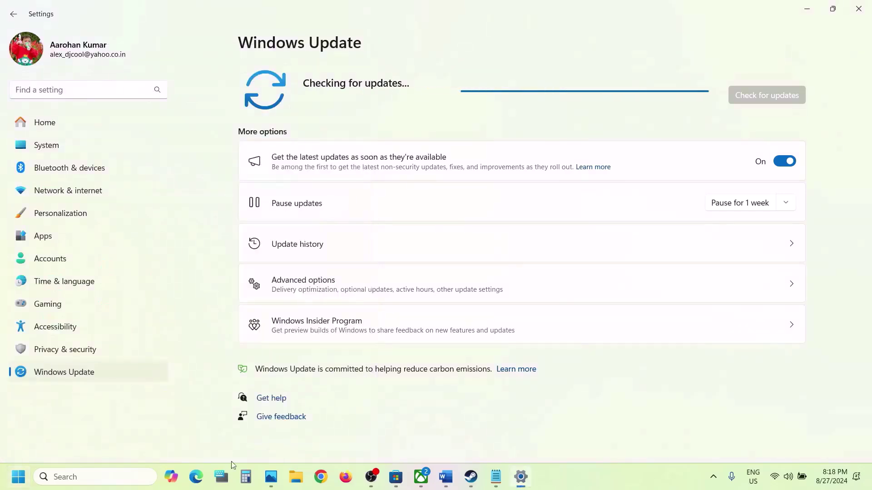
Step: Search Windows for "winver", run it to check the installed Windows version and build, and close the About Windows dialog
click(91, 477)
text(wi)
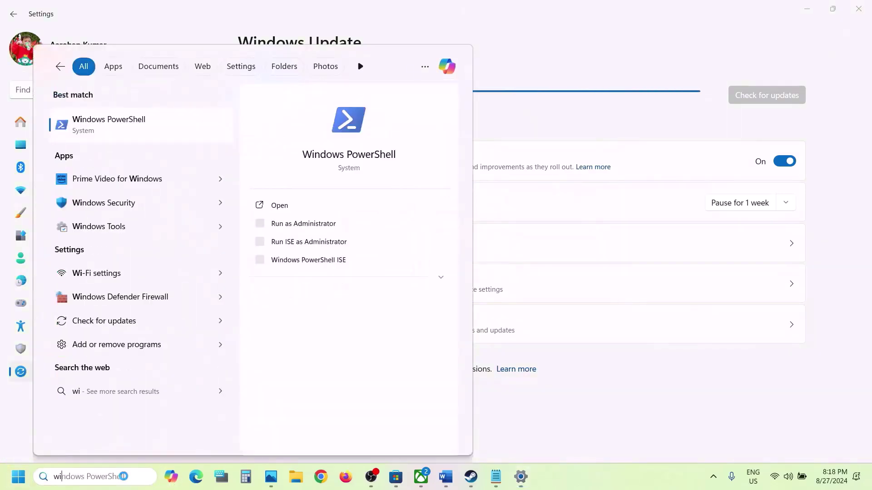
text(nver)
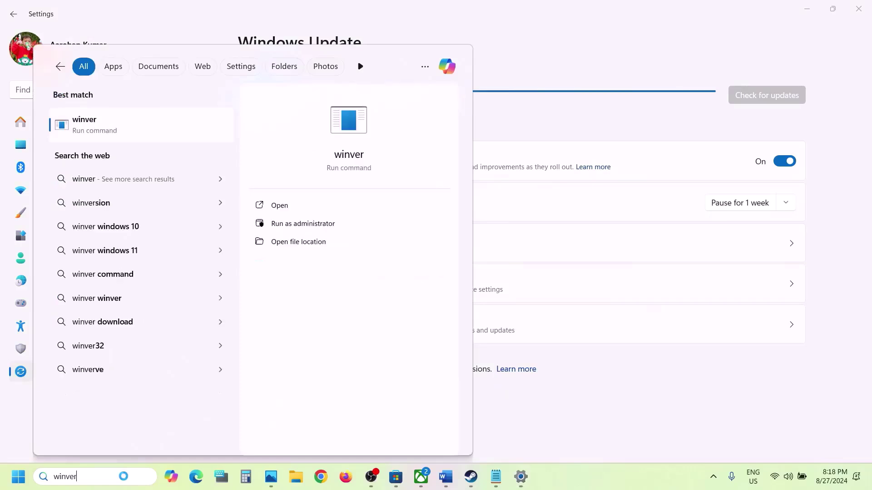
click(123, 127)
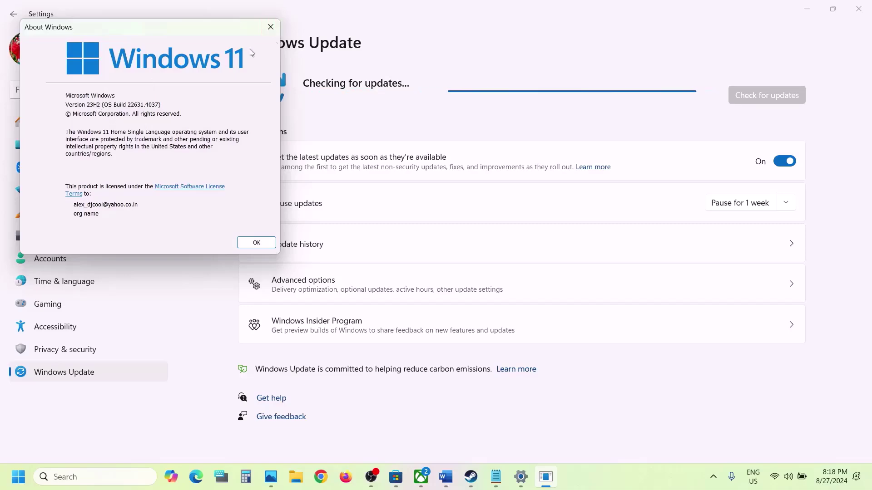
click(271, 28)
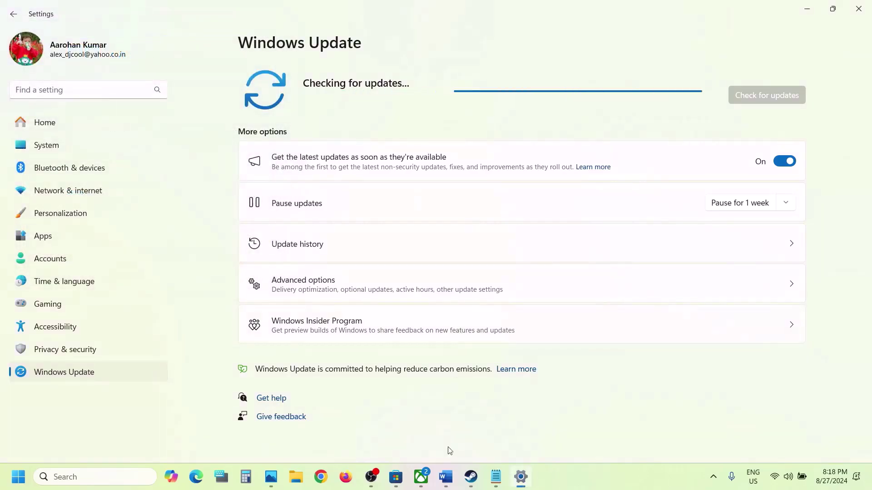
Step: Switch to the Word document and highlight "-dx11/-dx12 in launch" in Step 8
click(446, 477)
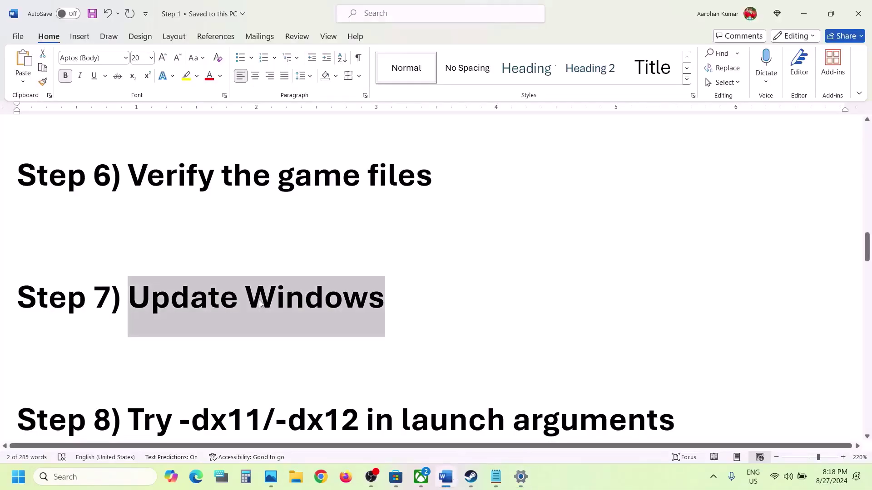
scroll(260, 304, down, 2)
drag(177, 340, 504, 348)
Step: Switch to Steam, set SMITE 2's launch options to "-dx11" in its properties, and close them
click(471, 477)
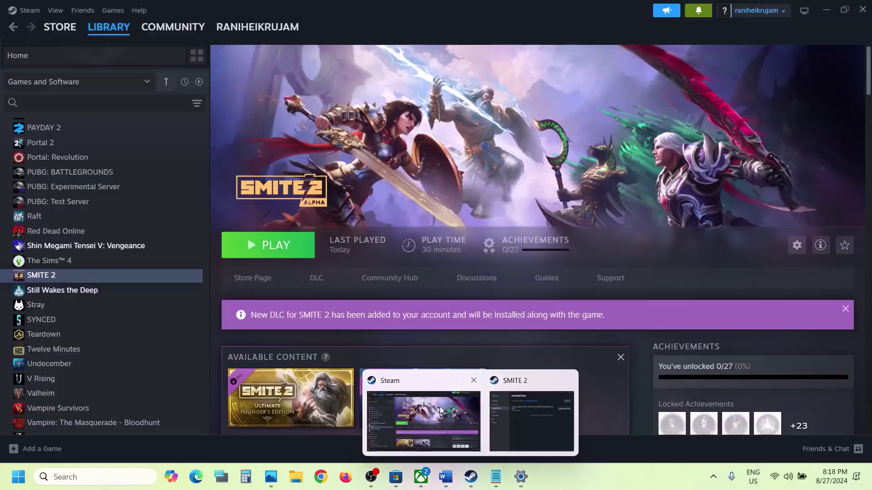
click(422, 411)
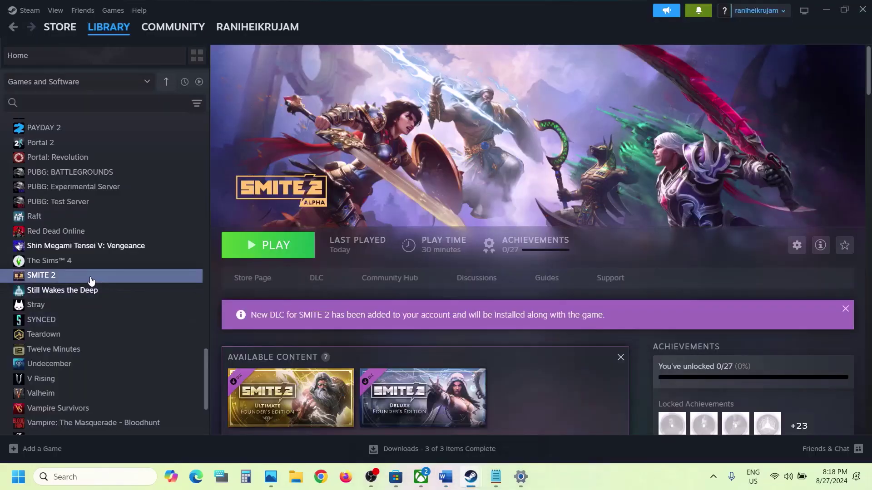
right_click(99, 277)
click(129, 363)
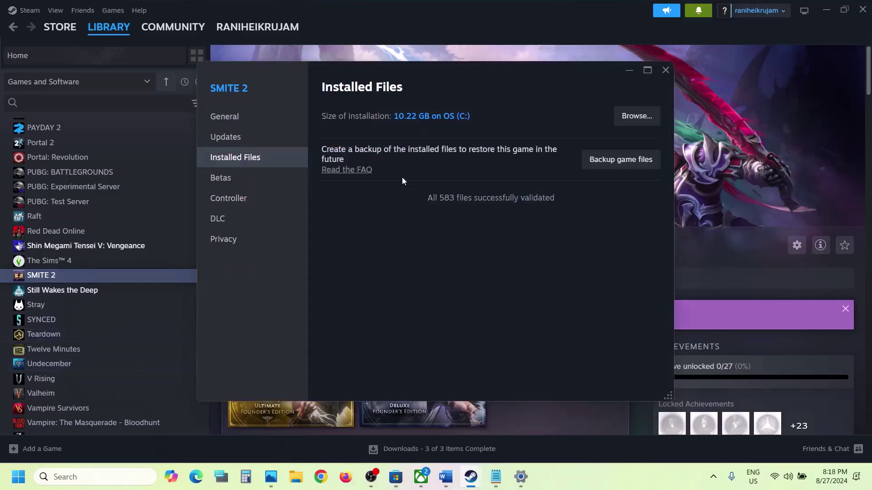
click(241, 120)
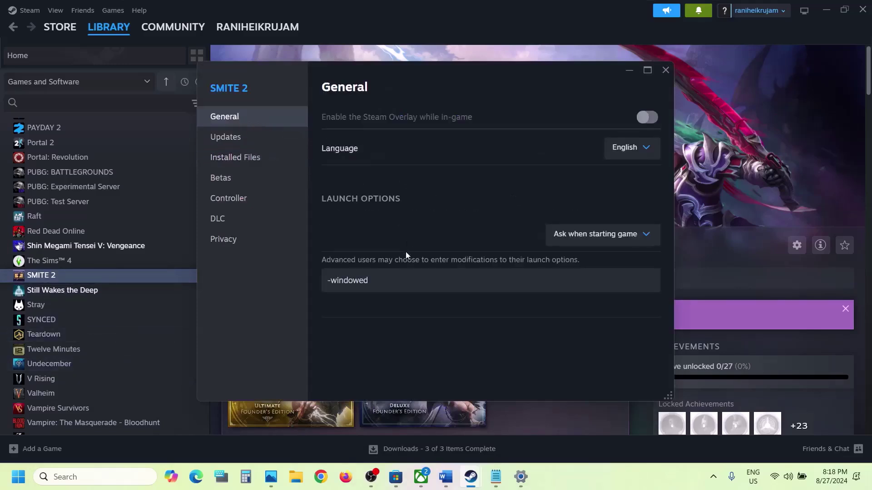
click(390, 282)
key(ctrl+a)
text(-)
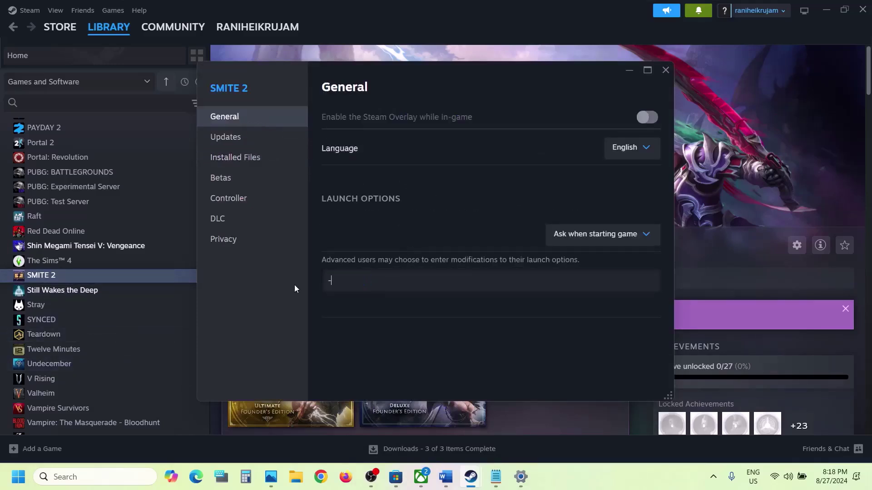
text(dx11)
click(382, 328)
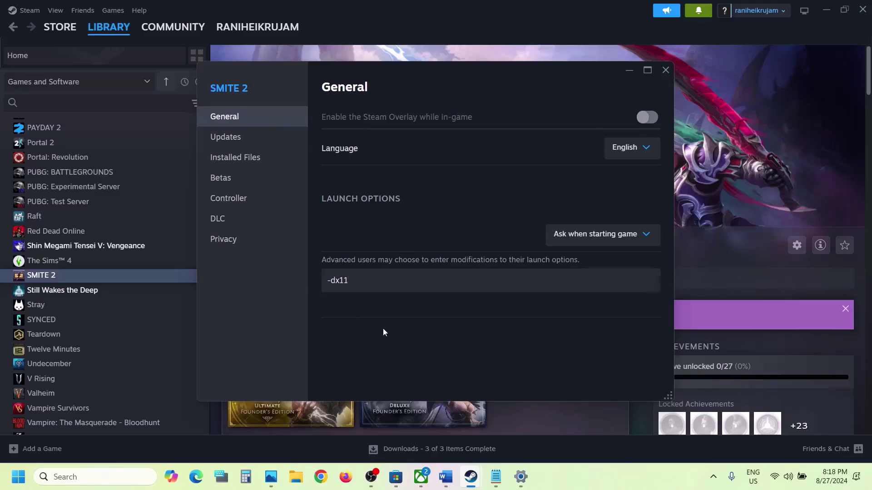
click(665, 70)
Step: Reopen SMITE 2's properties, set the launch options to "-dx12", and close them
right_click(123, 277)
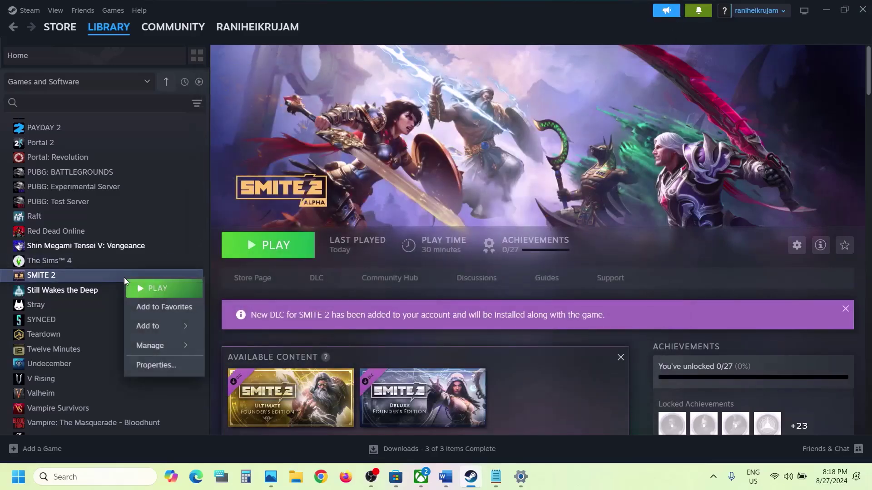
click(160, 365)
click(390, 280)
key(ctrl+a)
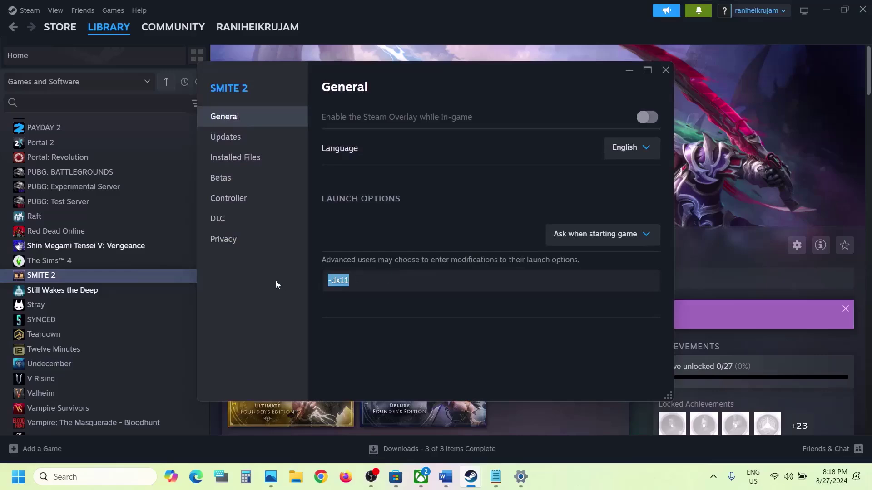
text(-dx12)
click(361, 329)
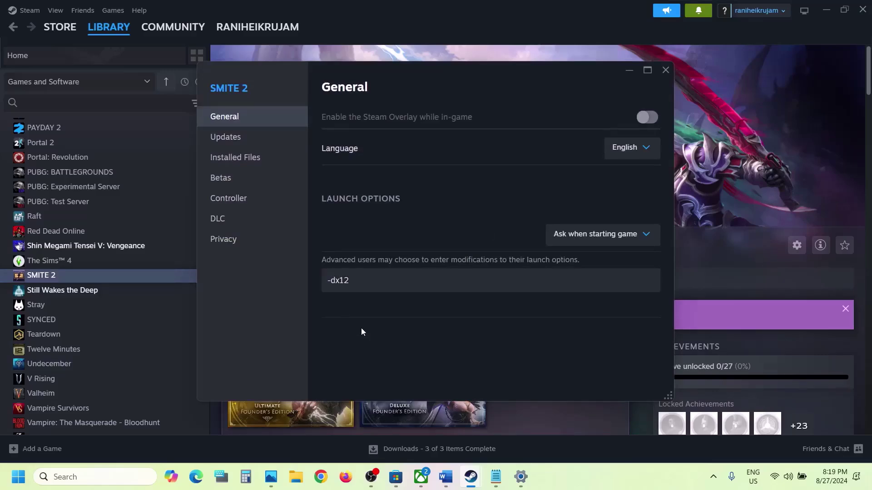
click(664, 70)
Step: Clear SMITE 2's launch options in its properties and close them
right_click(94, 277)
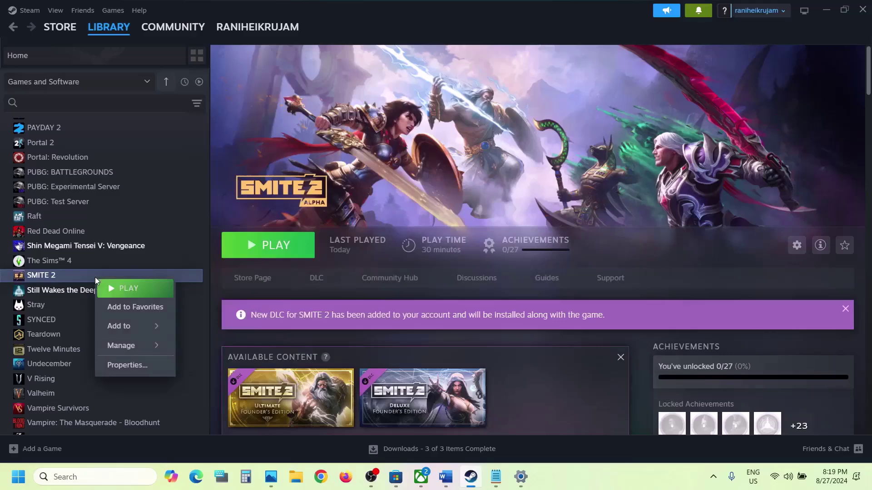
click(129, 365)
key(ctrl+a)
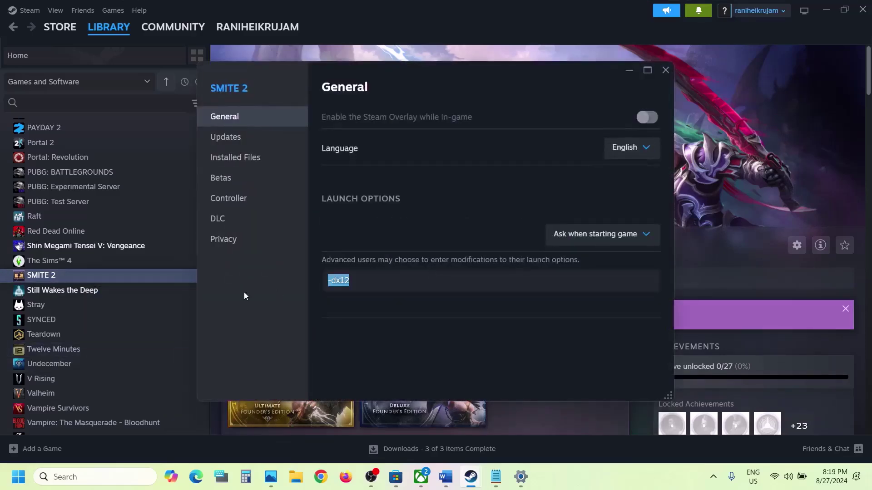
key(BackSpace)
click(397, 348)
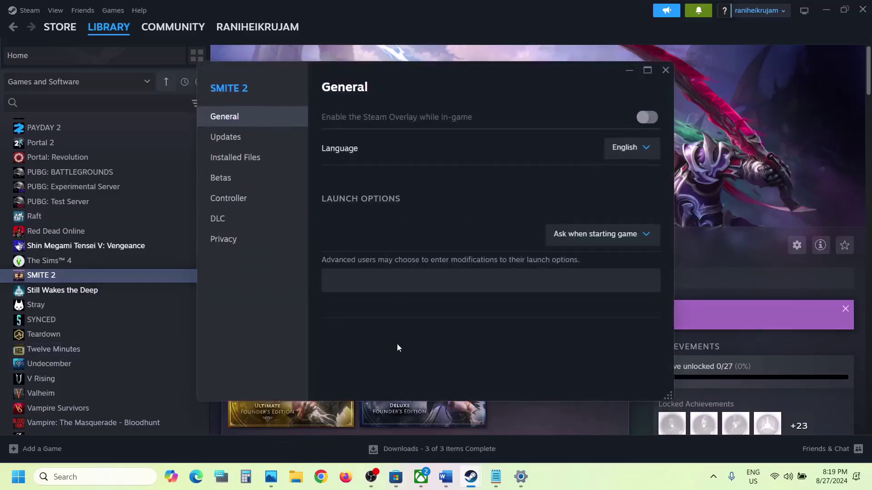
click(665, 70)
Step: Copy the Visual C++ downloads link from Step 9 of the Word document and open it in Chrome
click(445, 477)
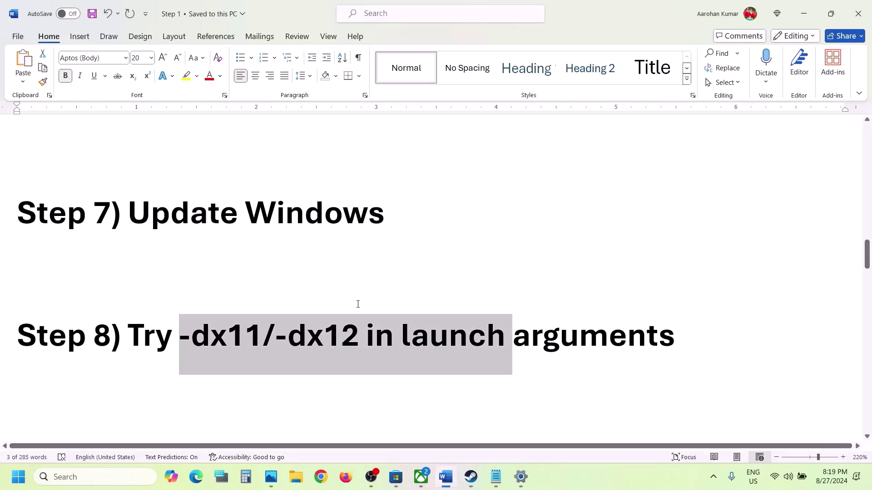
scroll(358, 304, down, 6)
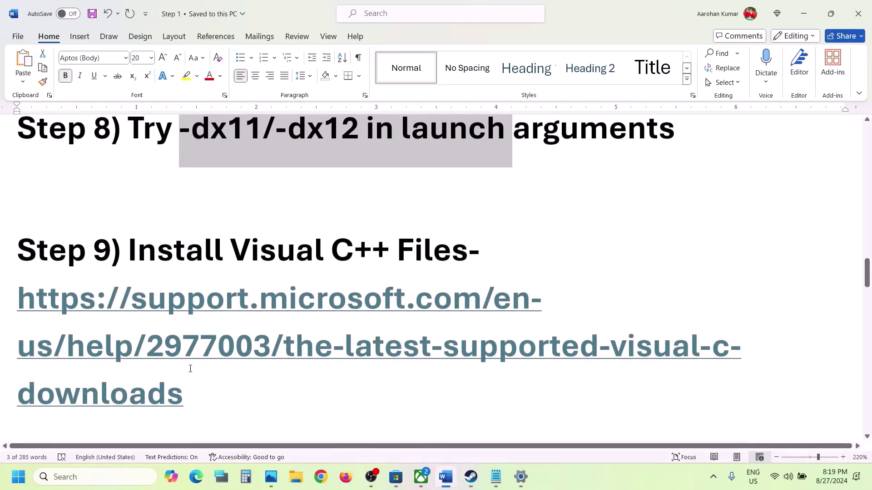
triple_click(190, 394)
key(ctrl+c)
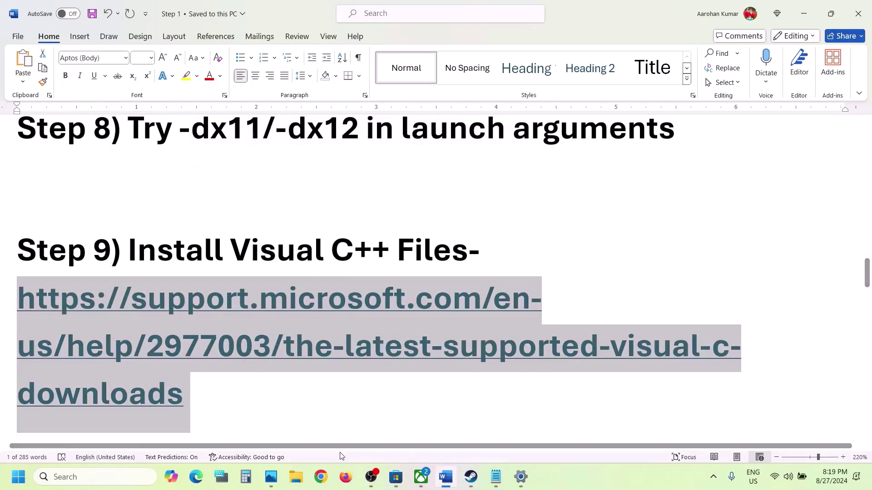
click(321, 477)
key(ctrl+v)
key(Return)
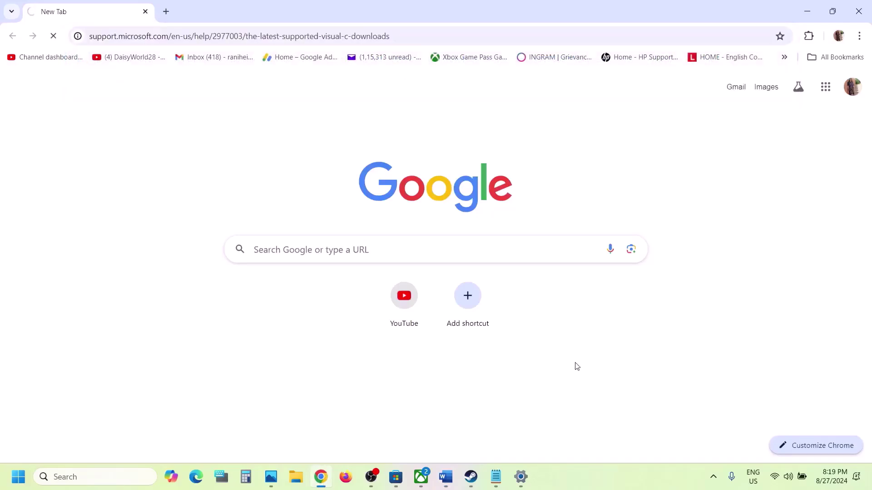
Step: Find the Visual Studio 2015, 2017, 2019, and 2022 section and examine the X86 and X64 entries in its download table
scroll(422, 299, down, 6)
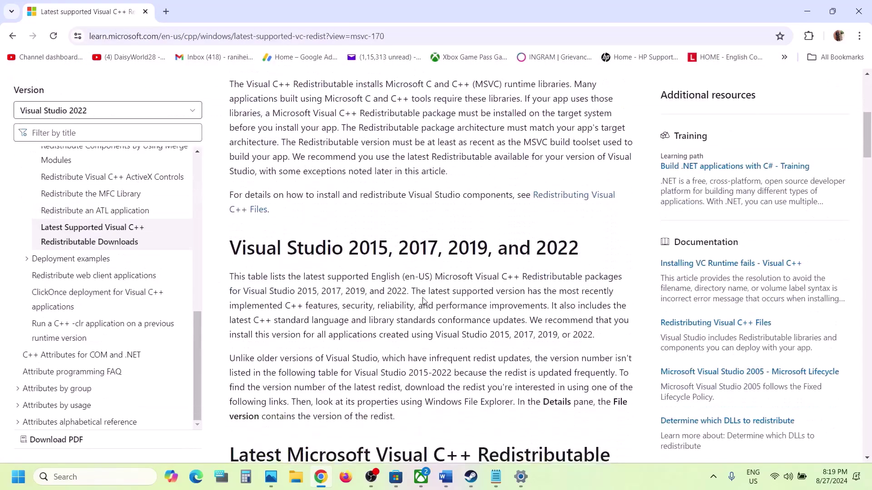
scroll(424, 300, down, 1)
drag(288, 184, 495, 187)
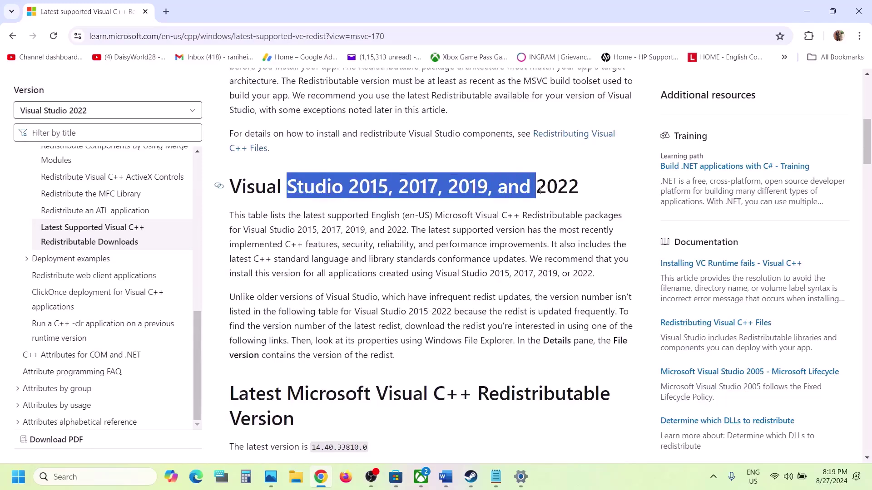
scroll(539, 191, down, 6)
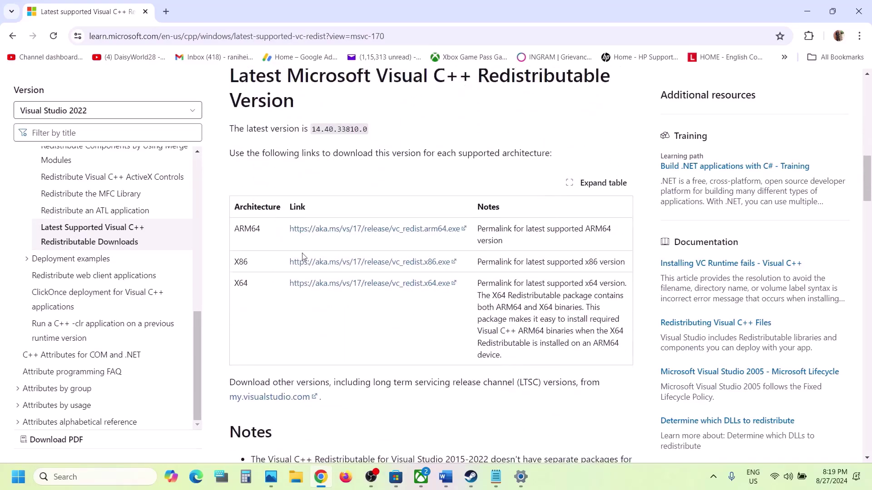
drag(240, 286, 241, 263)
double_click(241, 262)
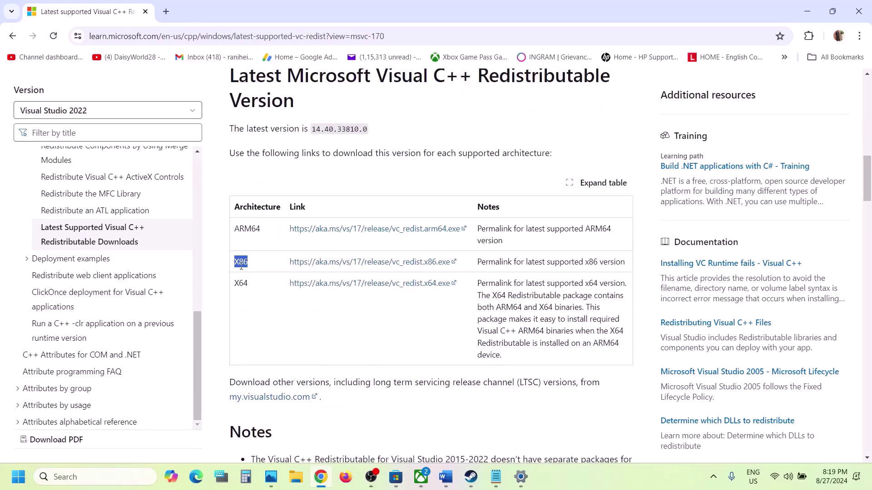
Step: Download the x86 Visual C++ Redistributable, run the installer and try to repair the installation
click(372, 268)
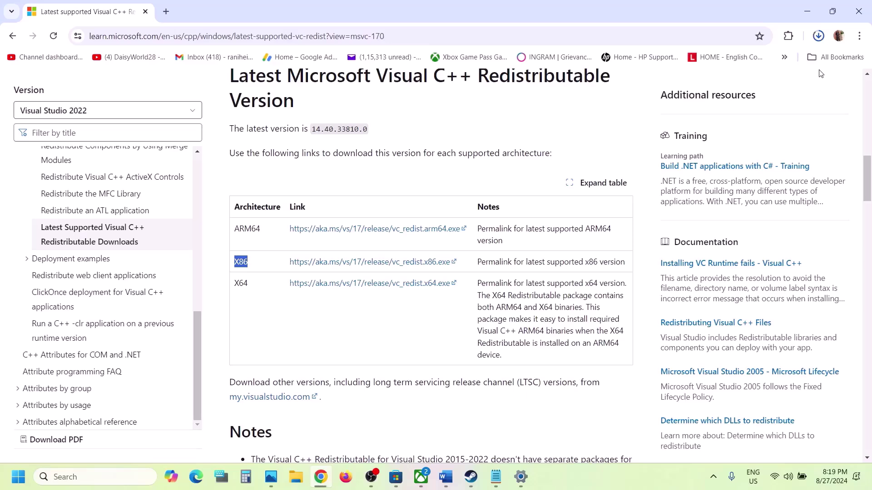
click(737, 63)
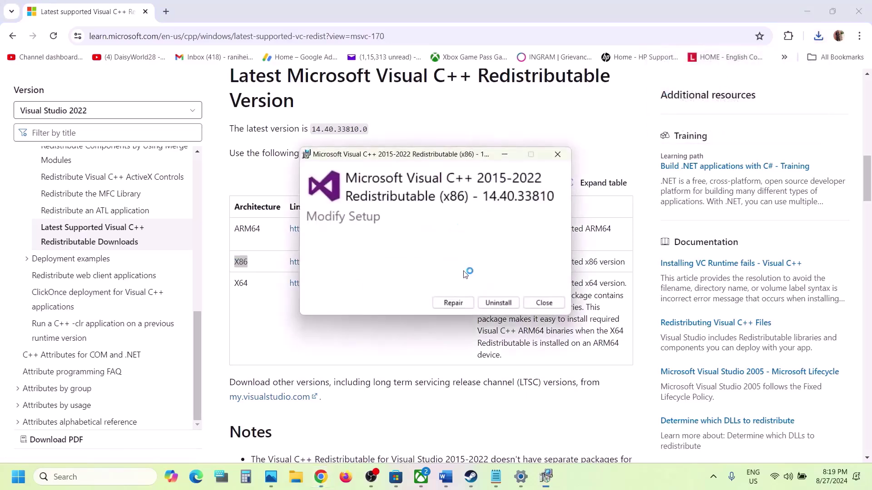
click(454, 303)
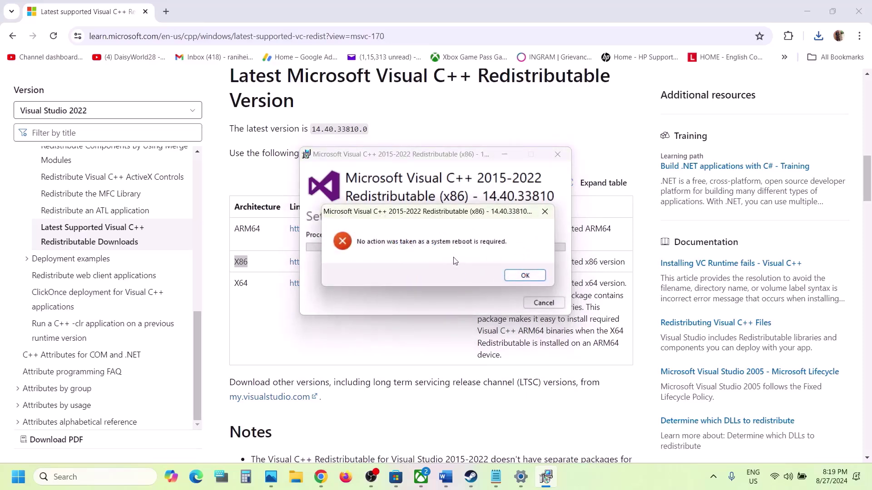
click(512, 278)
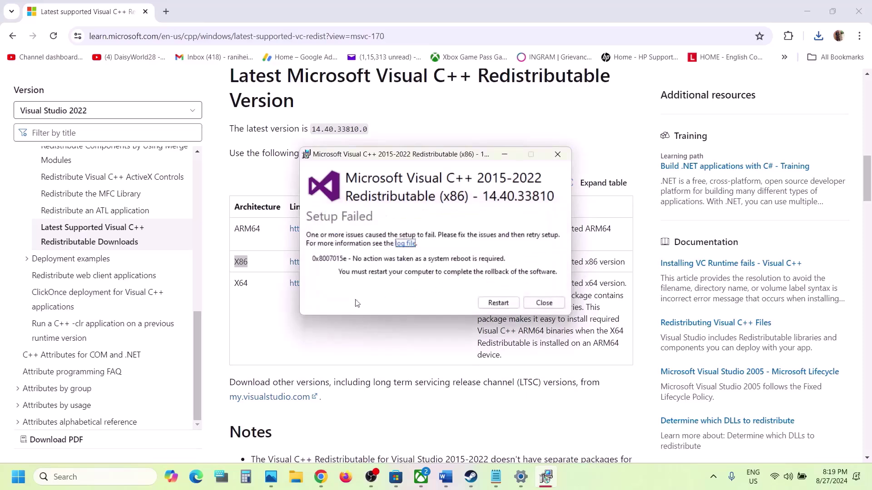
Step: Download the x64 Visual C++ Redistributable, run VC_redist.x64.exe and try to repair the installation
double_click(241, 283)
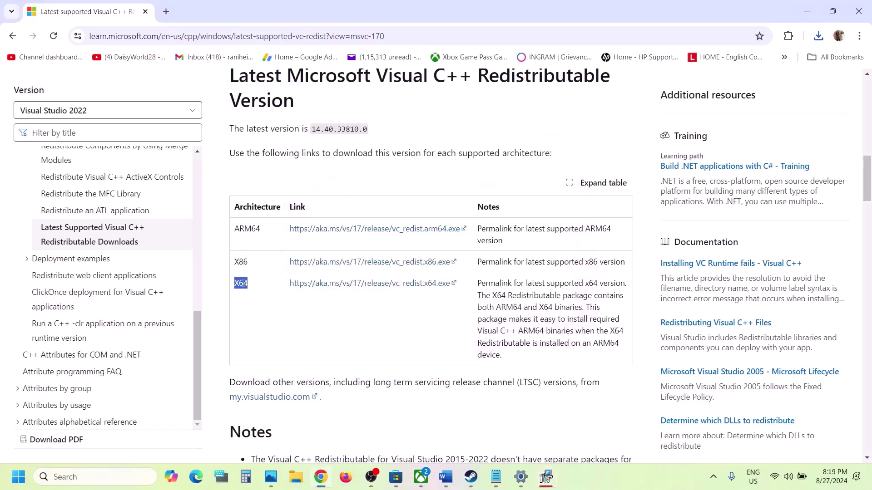
click(353, 284)
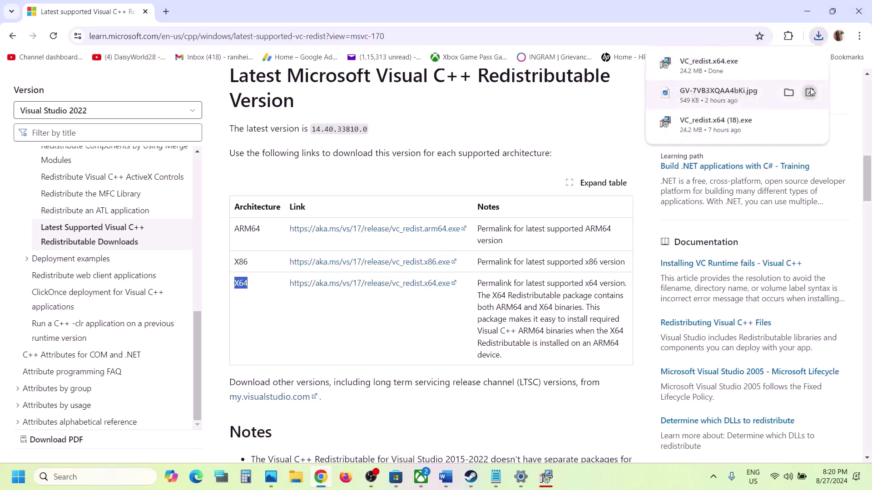
click(708, 63)
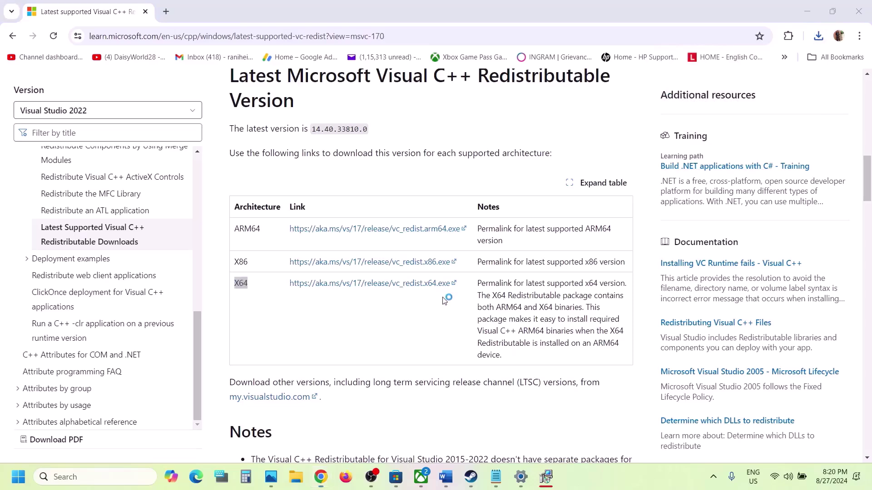
click(455, 304)
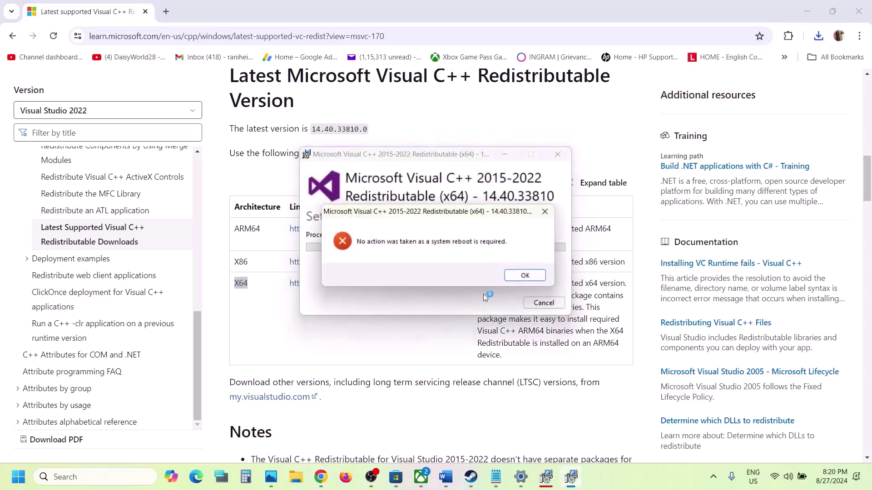
click(524, 275)
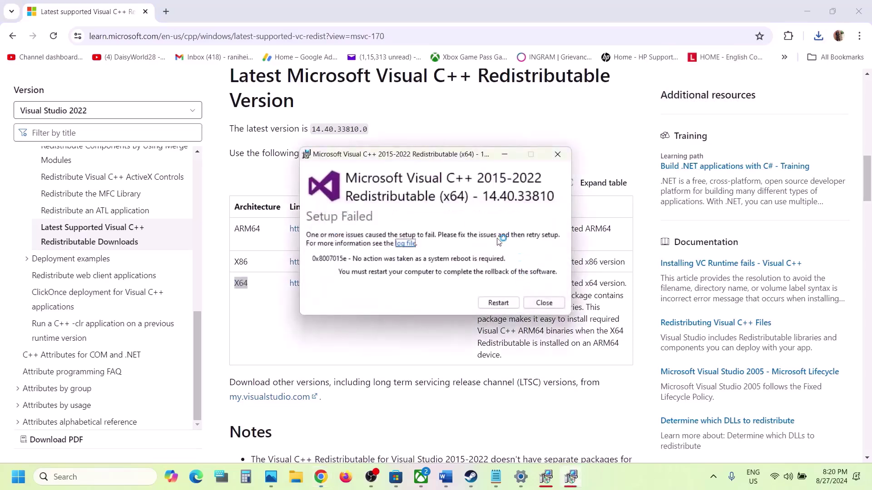
Step: Place the x86 setup window beside the x64 one, then look up the Restart choice among the Windows power options
click(547, 480)
drag(456, 159, 256, 151)
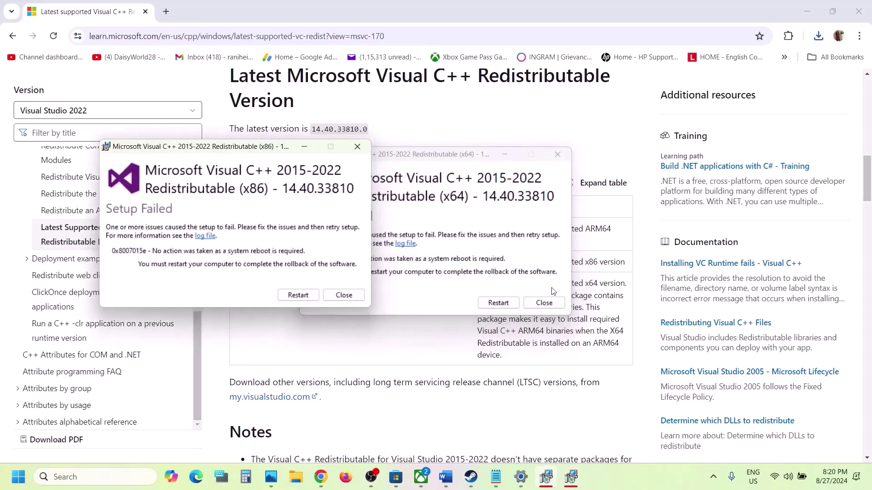
click(498, 302)
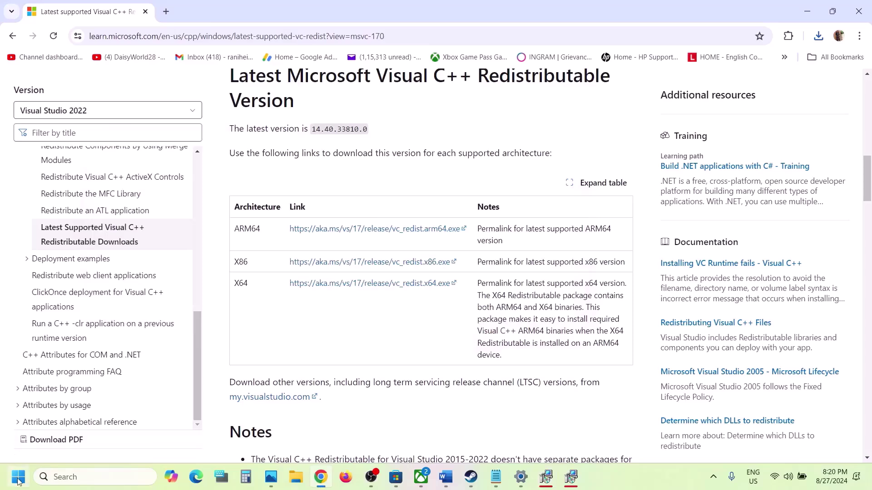
click(18, 478)
click(330, 439)
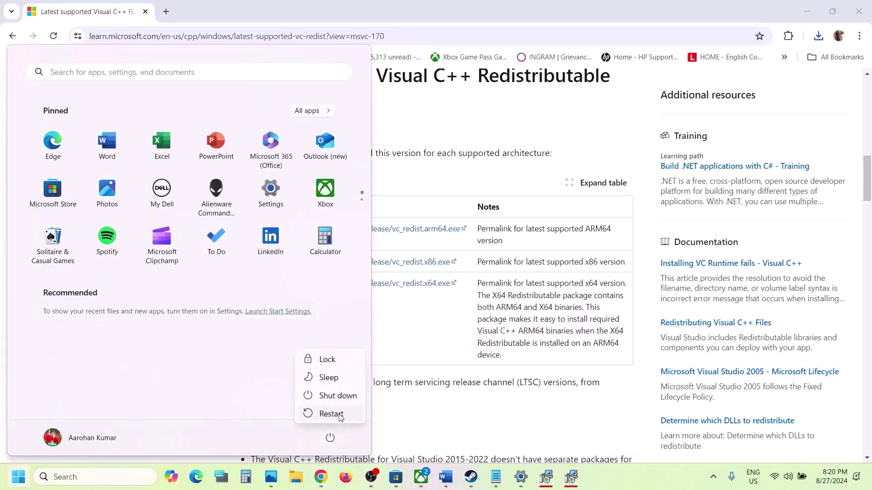
Step: Switch to the Word guide and highlight the Step 10 advice on unplugging USB devices, disconnecting controllers and multiple monitors, and disabling overlays
click(476, 484)
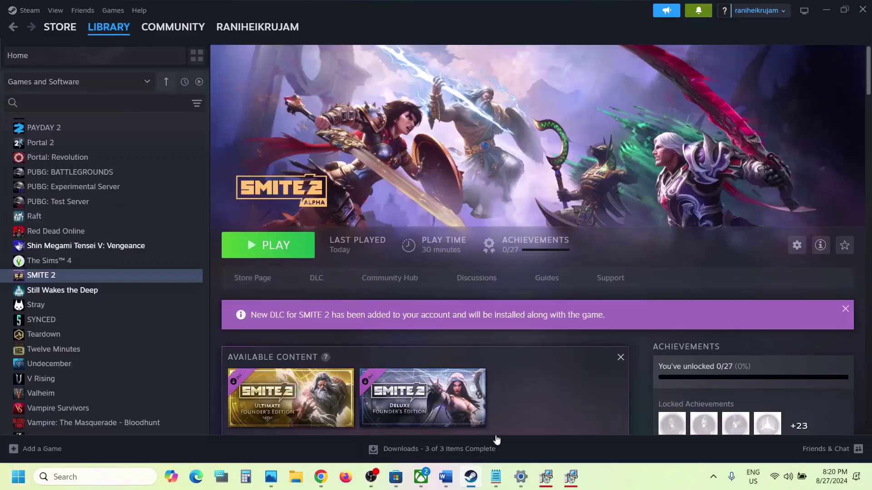
click(444, 482)
scroll(375, 348, down, 10)
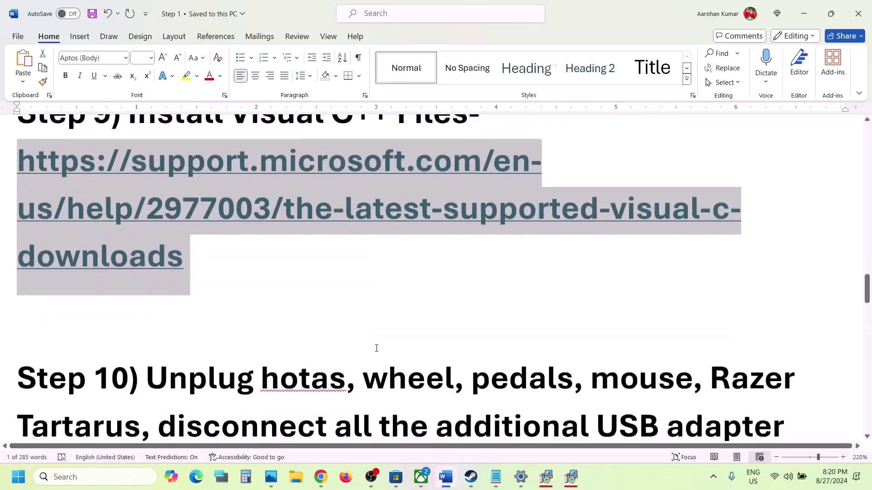
drag(150, 253, 270, 331)
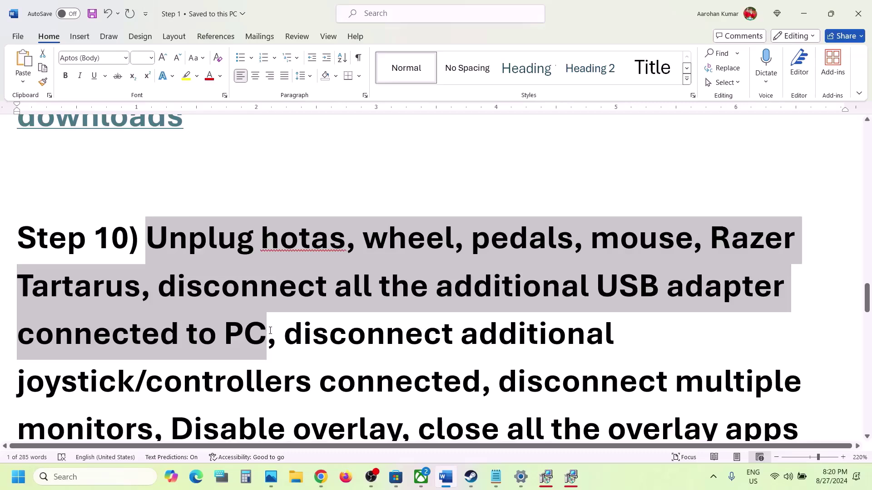
mouse_move(270, 331)
mouse_down()
mouse_move(286, 330)
mouse_move(279, 328)
mouse_up()
scroll(278, 327, down, 2)
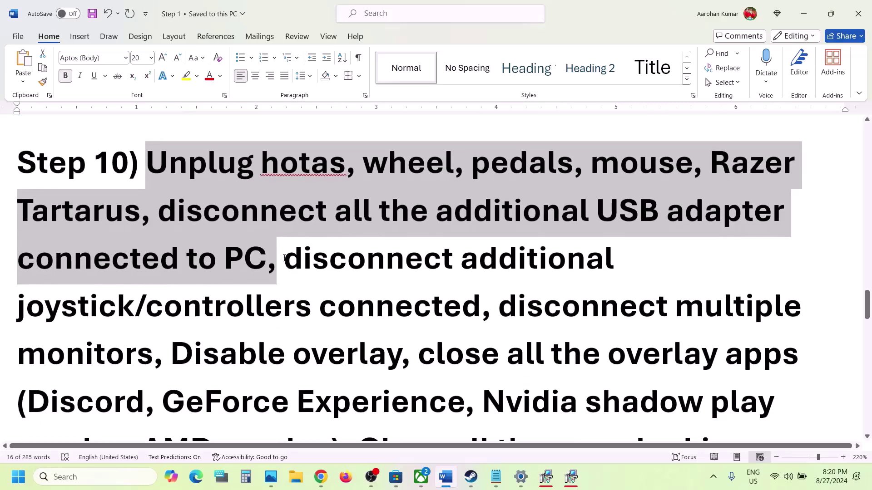
drag(285, 258, 157, 358)
scroll(157, 358, down, 2)
scroll(156, 357, down, 2)
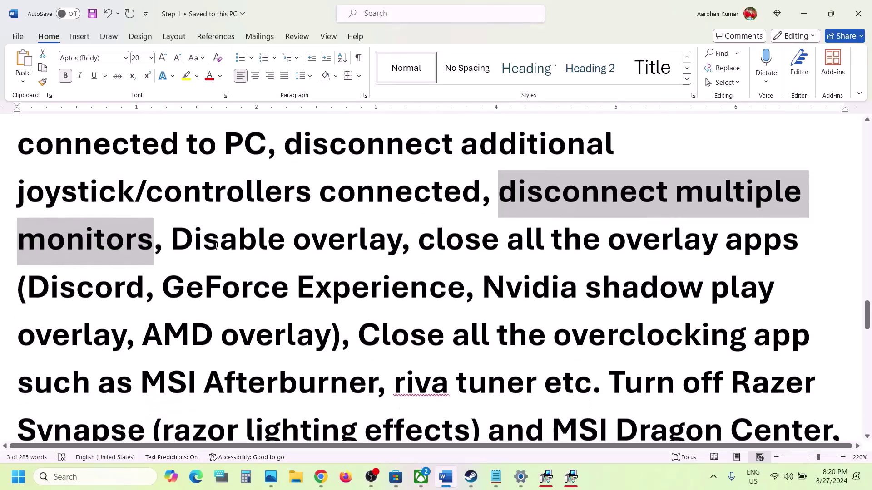
drag(176, 241, 400, 242)
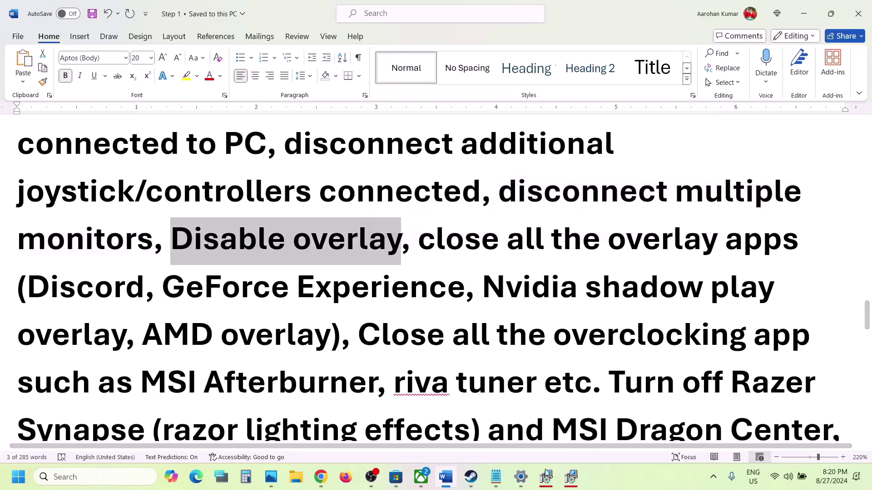
Step: Switch to Steam and check the in-game Steam Overlay setting in the properties of SMITE 2, then close them
click(471, 477)
right_click(121, 280)
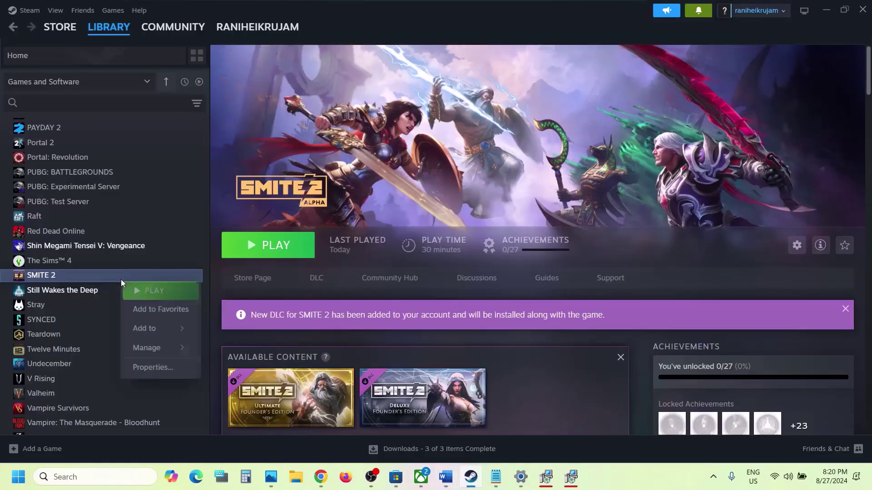
click(184, 367)
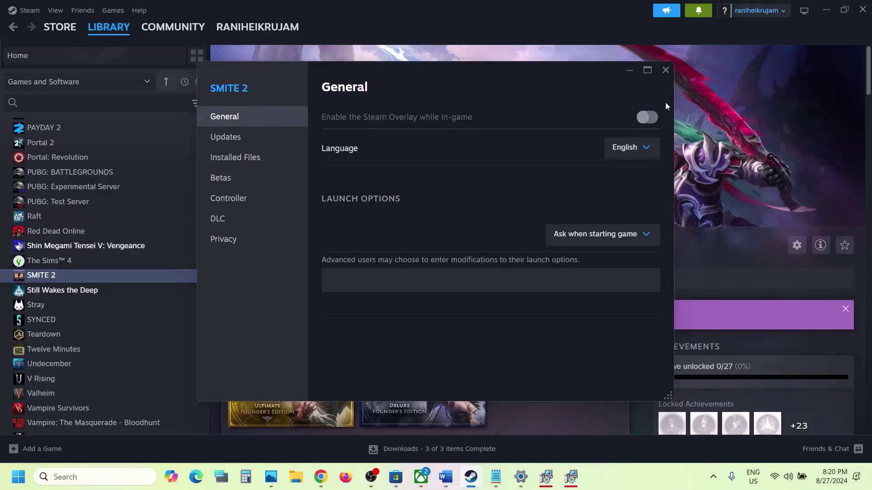
click(665, 70)
Step: Back in the Word guide, highlight the advice on closing Discord, GeForce Experience, other overlay apps and overclocking apps such as MSI Afterburner
click(445, 477)
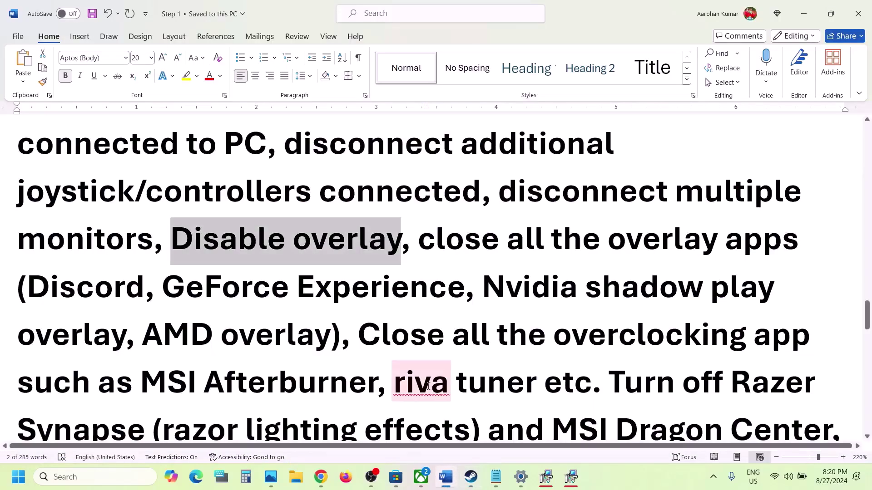
double_click(34, 287)
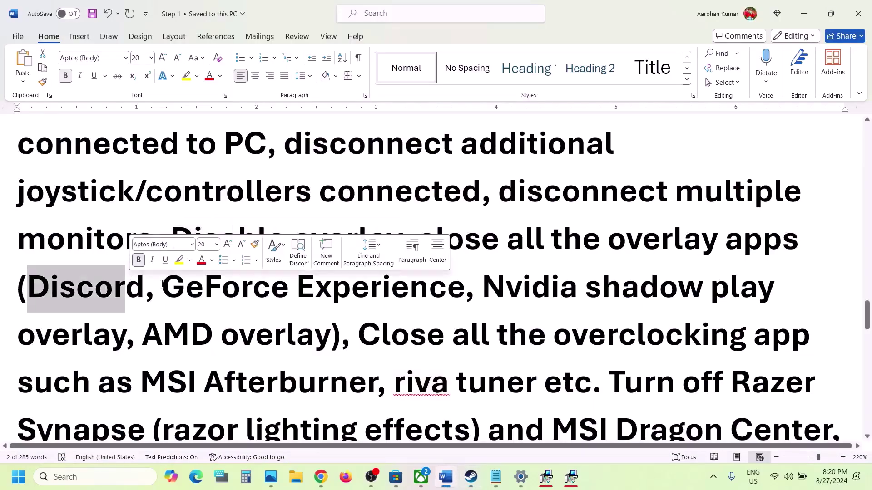
drag(165, 287, 369, 291)
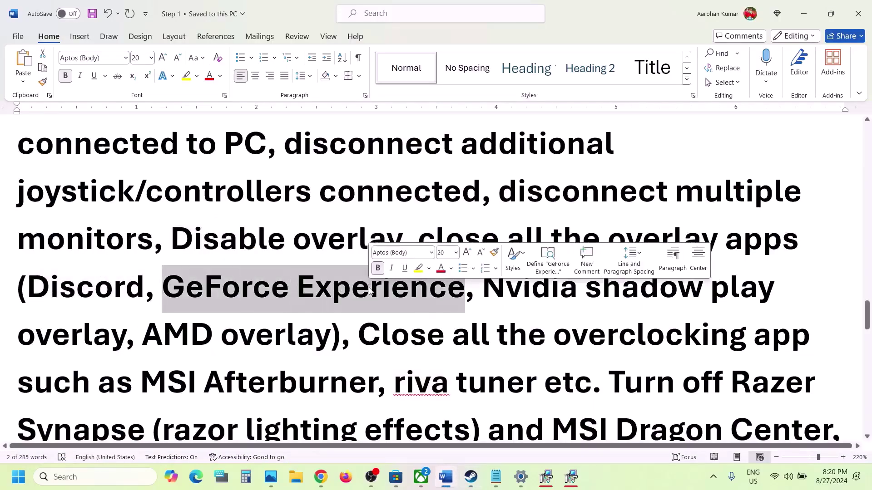
click(348, 218)
drag(425, 233, 377, 387)
scroll(376, 389, down, 2)
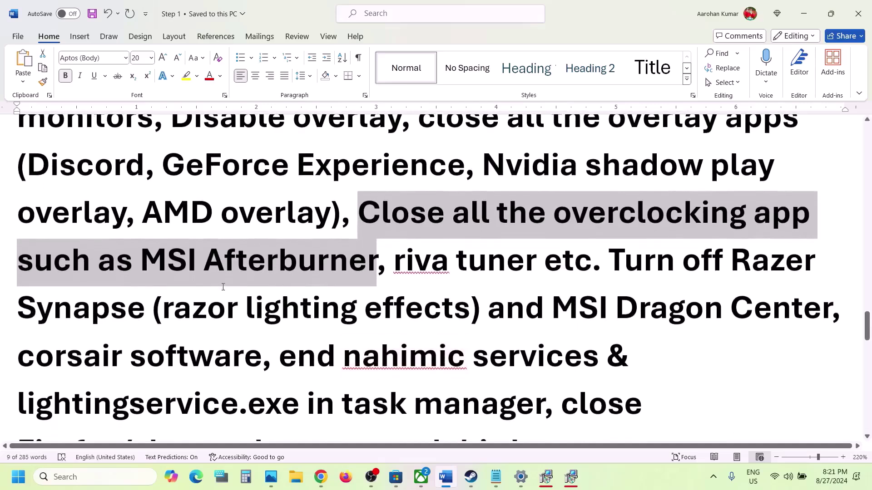
click(449, 261)
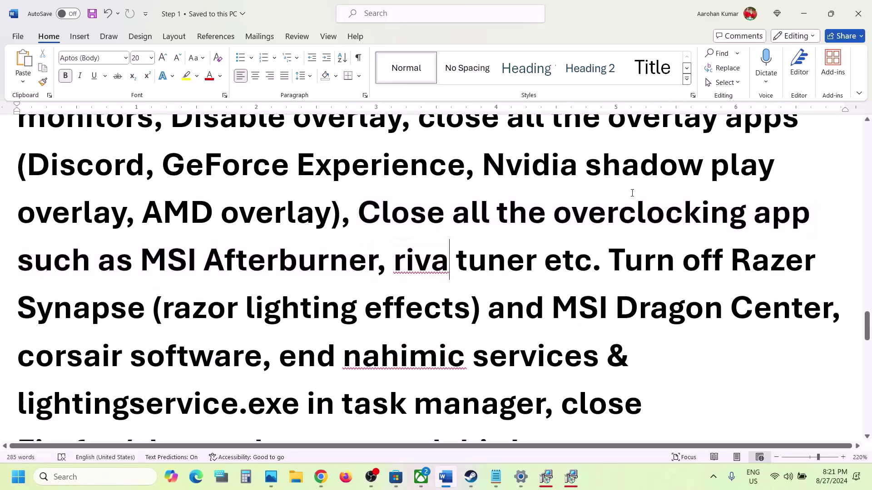
drag(562, 215, 729, 215)
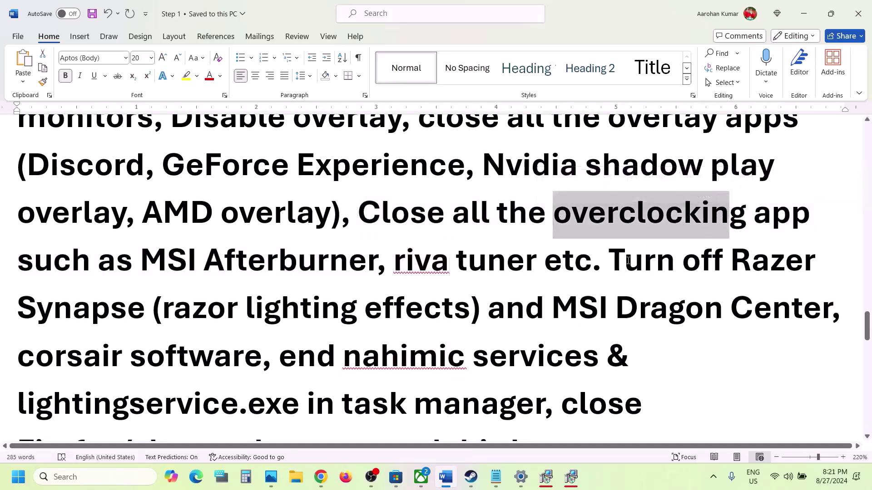
Step: Highlight the rest of Step 10, from turning off Razer Synapse to closing browsers and removing the undervolt, and find Step 11 on virtual memory
drag(610, 262, 644, 262)
drag(362, 394, 494, 383)
scroll(494, 383, down, 1)
scroll(495, 383, down, 2)
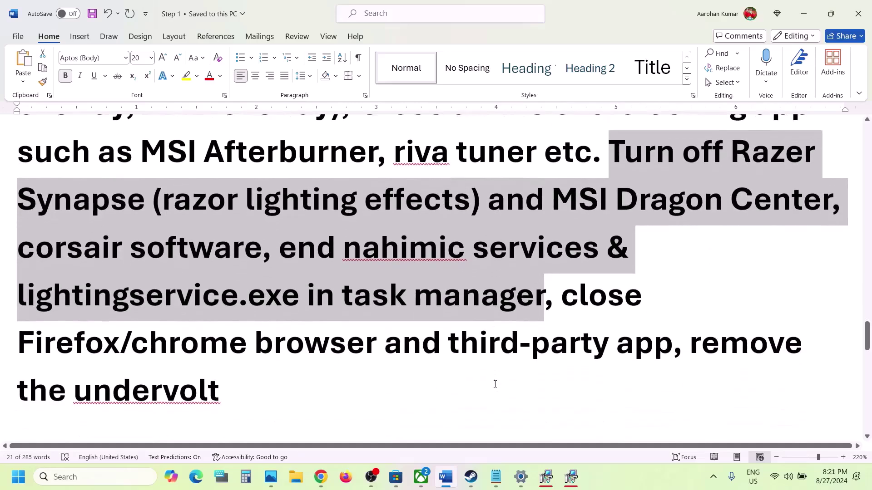
drag(560, 298, 386, 349)
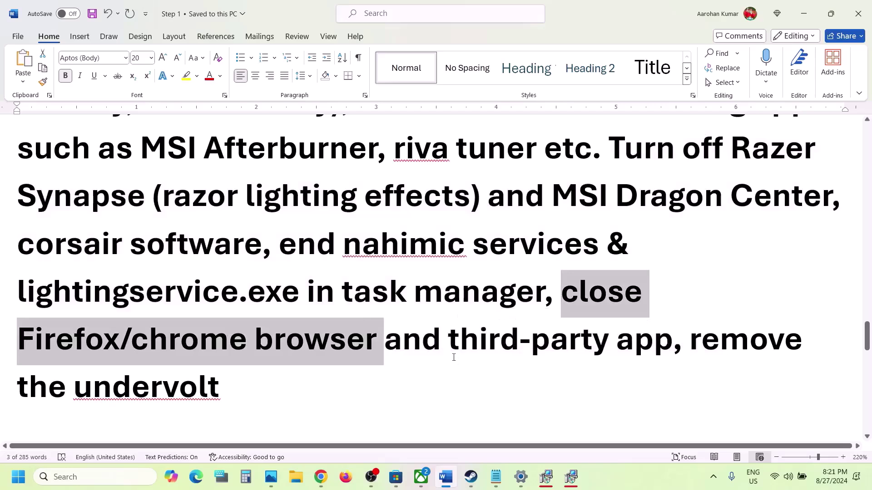
drag(452, 348, 593, 348)
drag(693, 343, 762, 356)
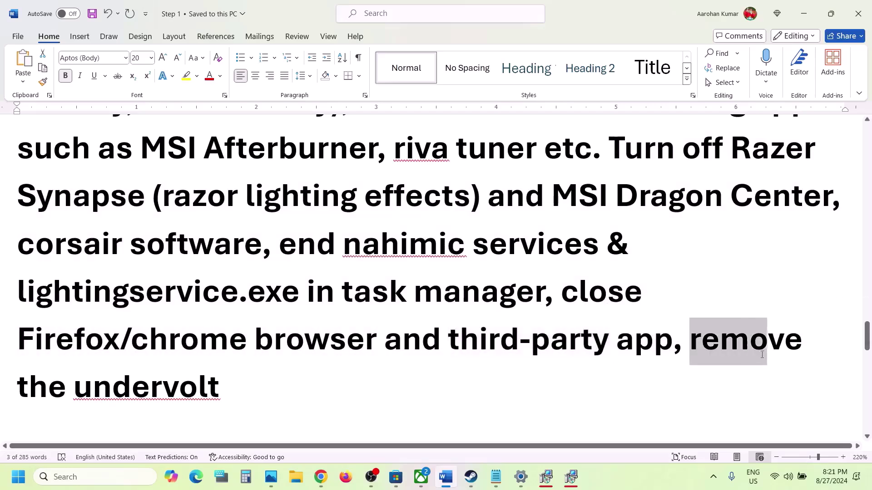
drag(318, 418, 149, 395)
scroll(143, 388, down, 1)
scroll(143, 388, down, 8)
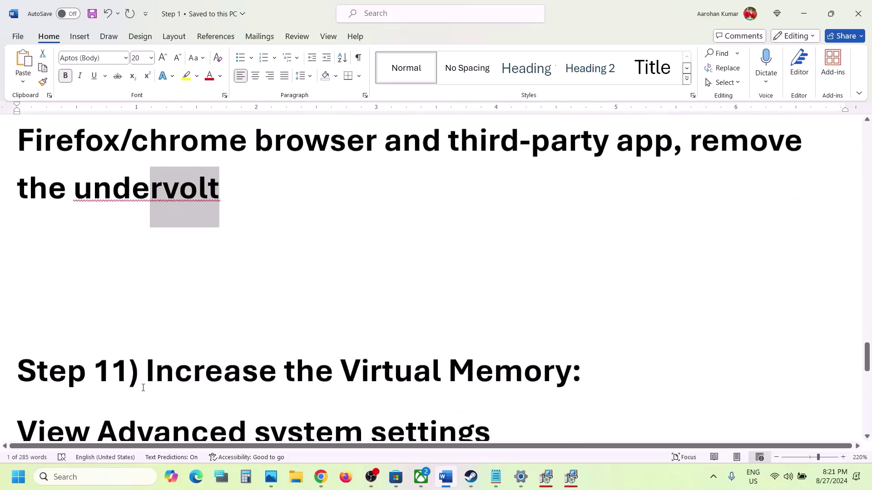
scroll(476, 381, up, 2)
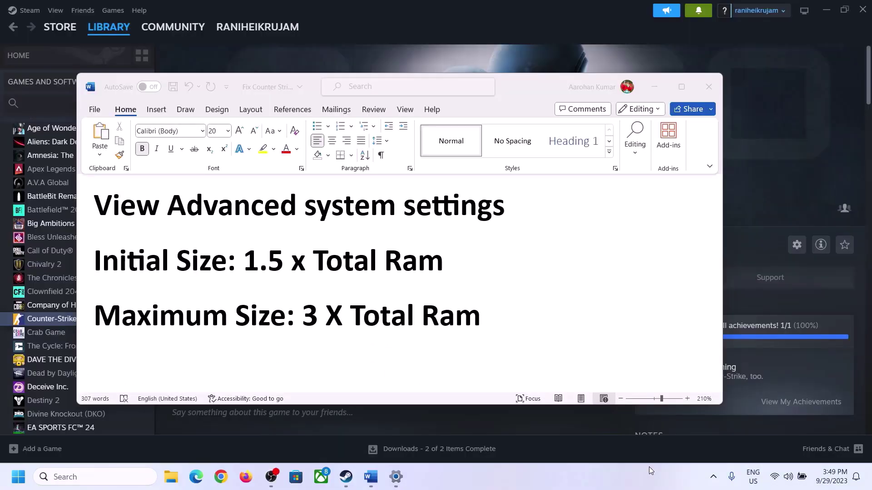
Step: Copy "View Advanced system settings" from the Word notes, search Windows for it and open the matching Control Panel item
click(161, 203)
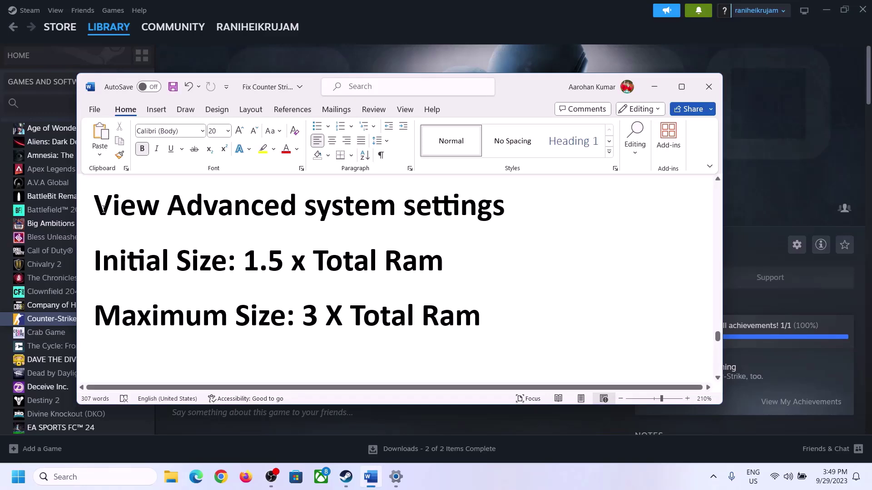
drag(103, 207, 475, 220)
key(ctrl+c)
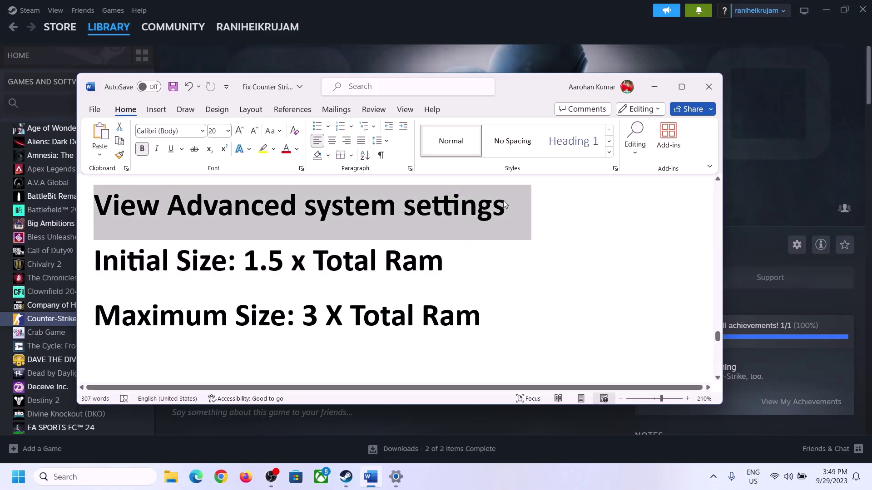
click(105, 477)
key(ctrl+v)
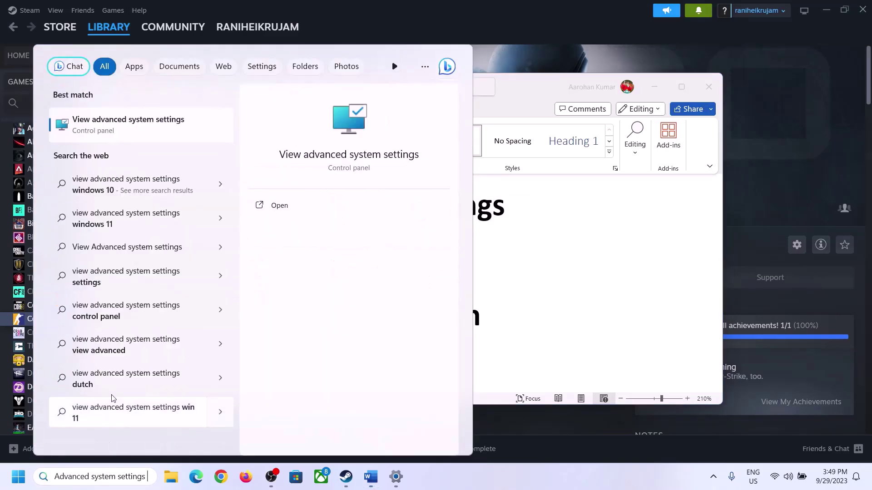
click(123, 133)
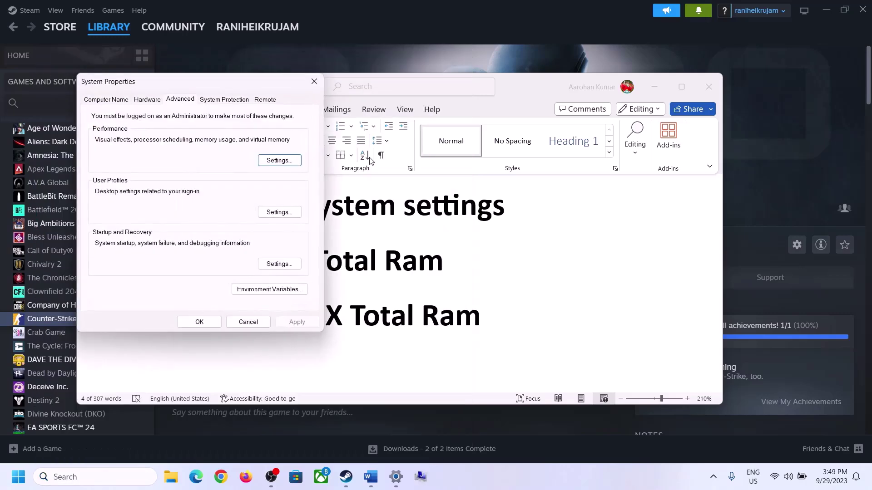
Step: Move the System Properties window beside the notes and open the Virtual Memory settings from the advanced performance options
drag(176, 89, 390, 158)
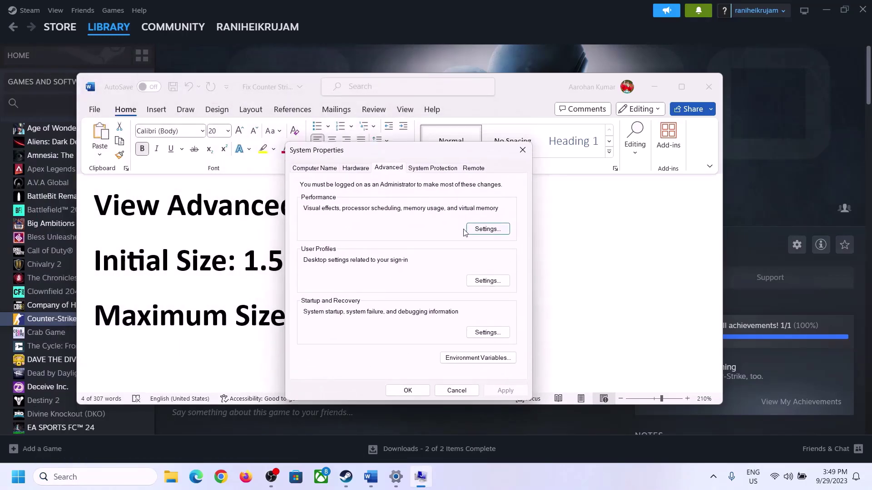
click(489, 232)
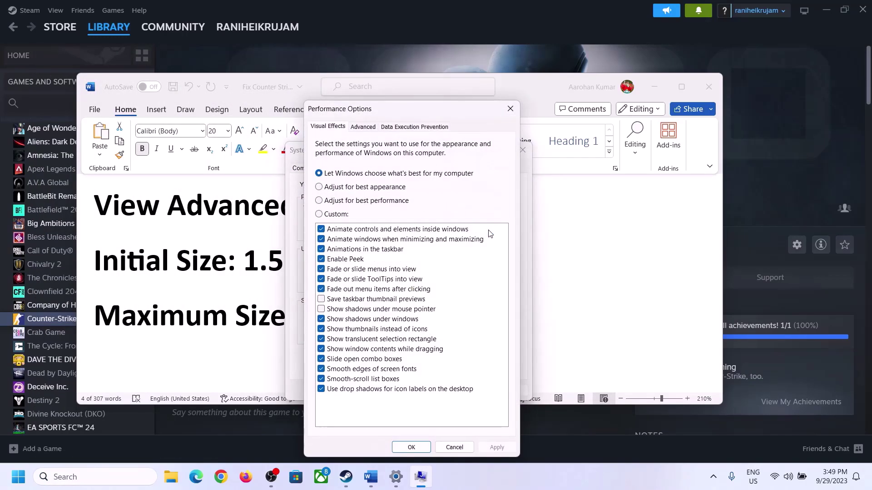
click(363, 127)
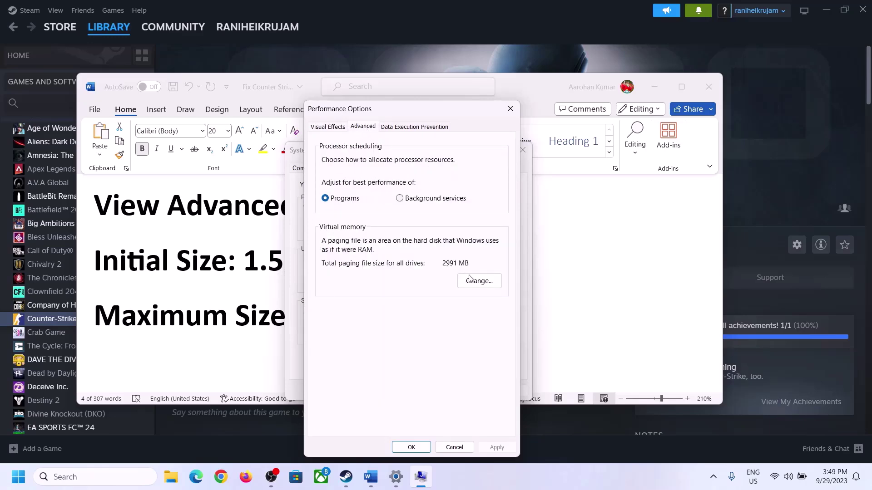
click(481, 281)
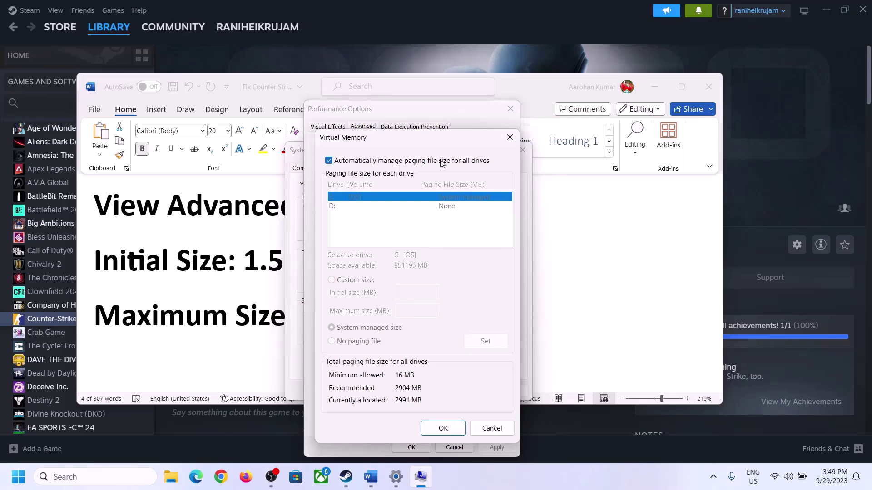
Step: Turn off automatic paging file management for all drives and choose a custom size for drive C:
click(329, 161)
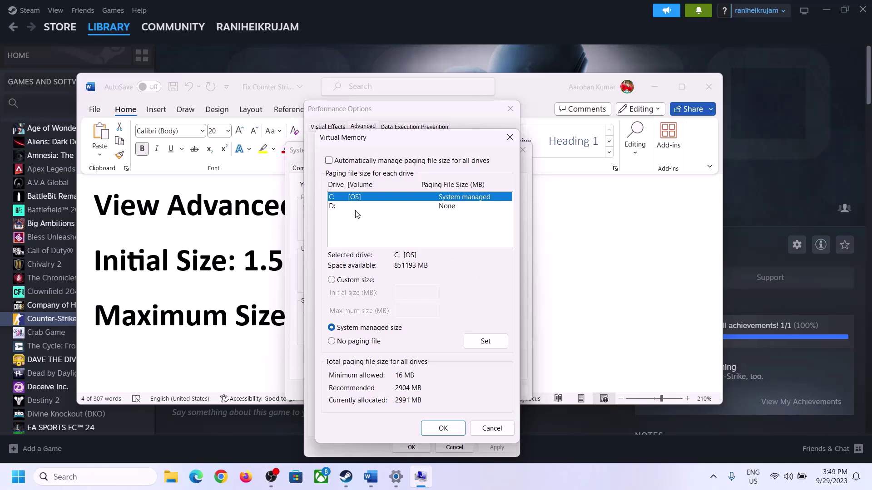
click(332, 280)
click(417, 292)
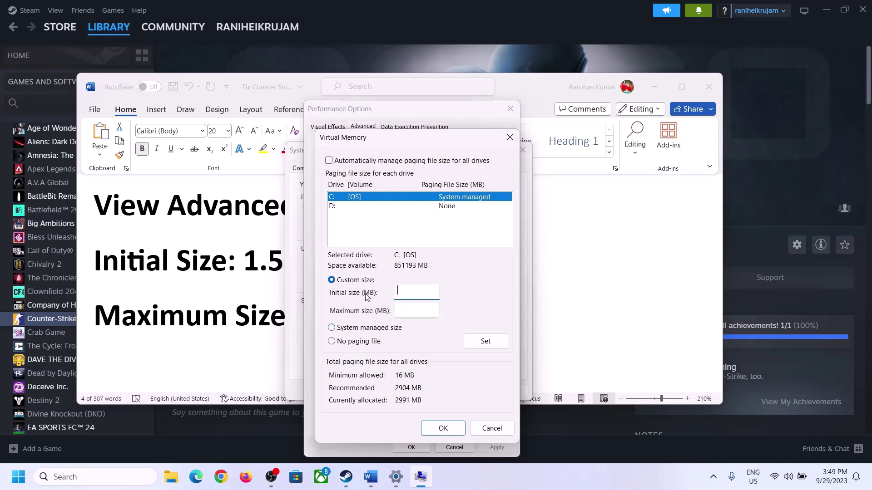
Step: Highlight the initial size formula "1.5 x Total Ram" in the Word notes, then look up the installed RAM in the Windows system details
click(240, 273)
drag(243, 268, 404, 268)
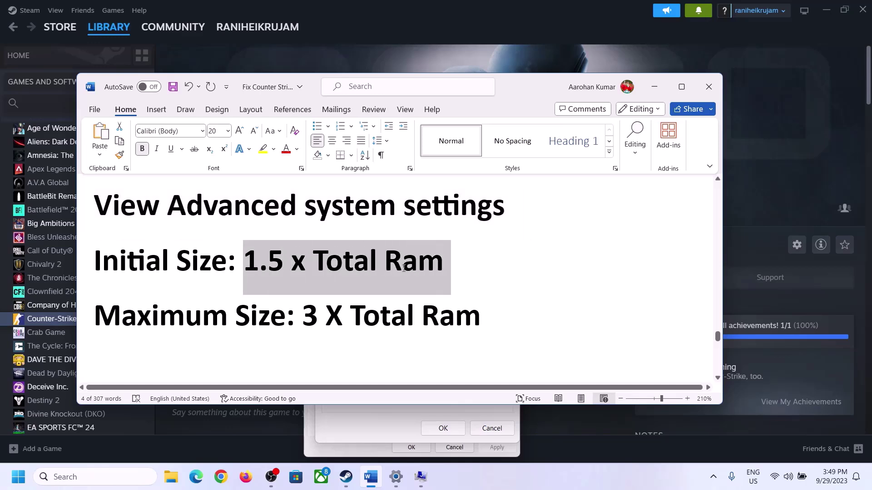
click(396, 478)
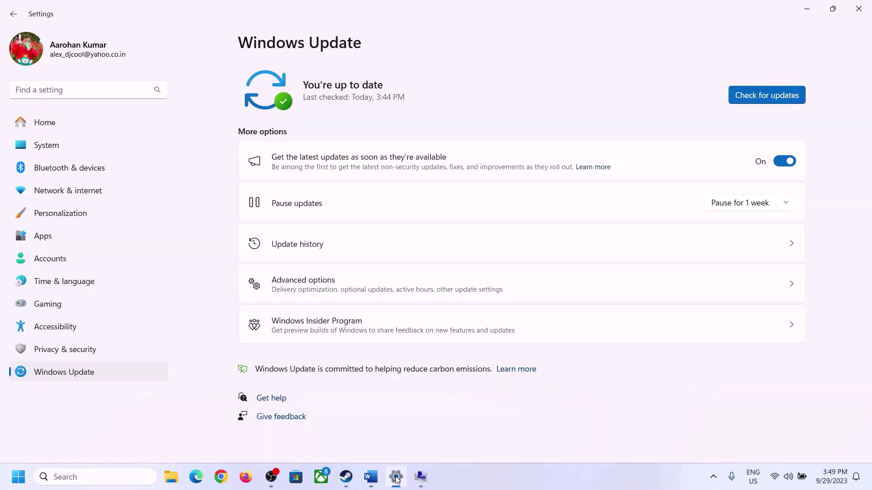
click(41, 145)
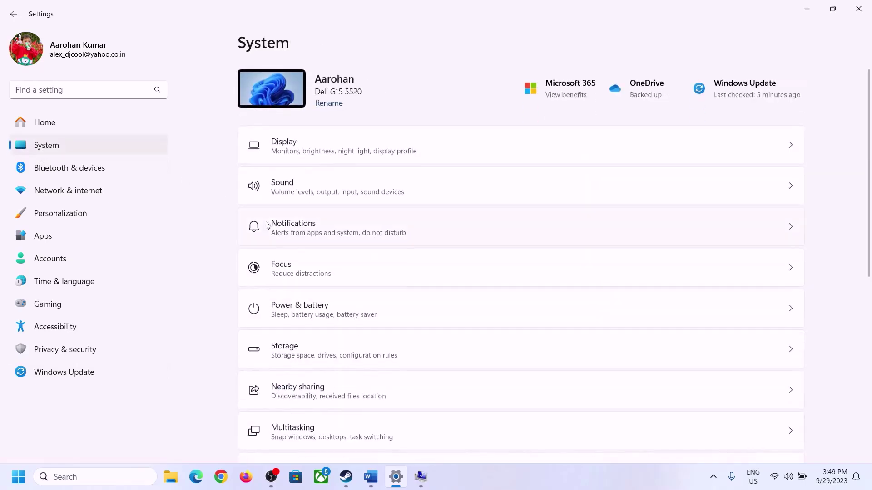
scroll(315, 372, down, 6)
click(286, 429)
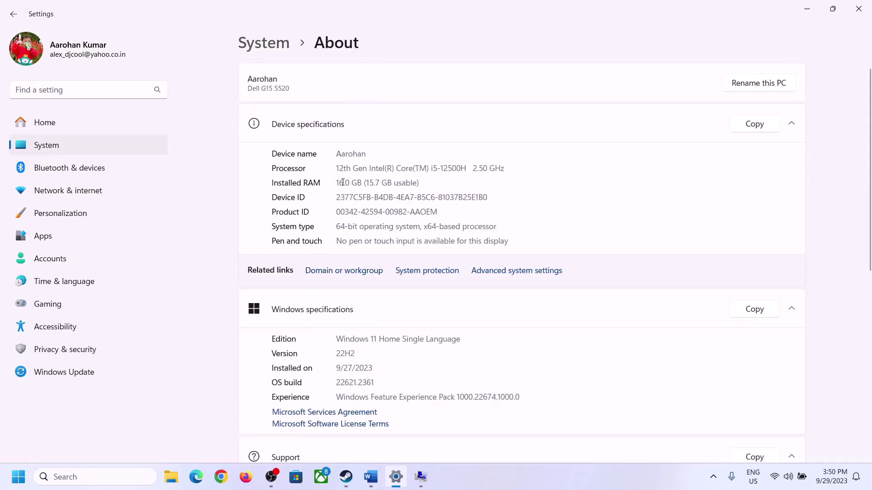
drag(343, 182, 332, 184)
click(351, 184)
drag(346, 179, 332, 179)
Step: Bring back the Virtual Memory settings, launch the Windows Calculator with the calc command and place it beside them
click(418, 478)
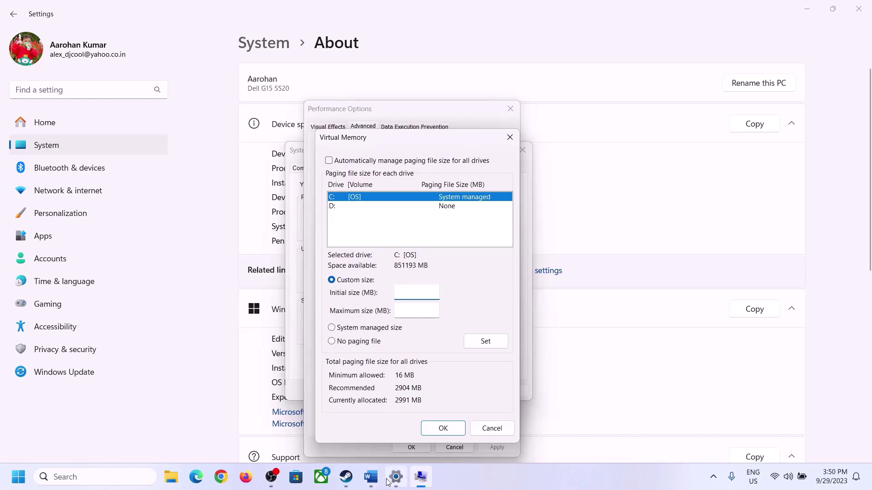
mouse_move(393, 420)
key(super+r)
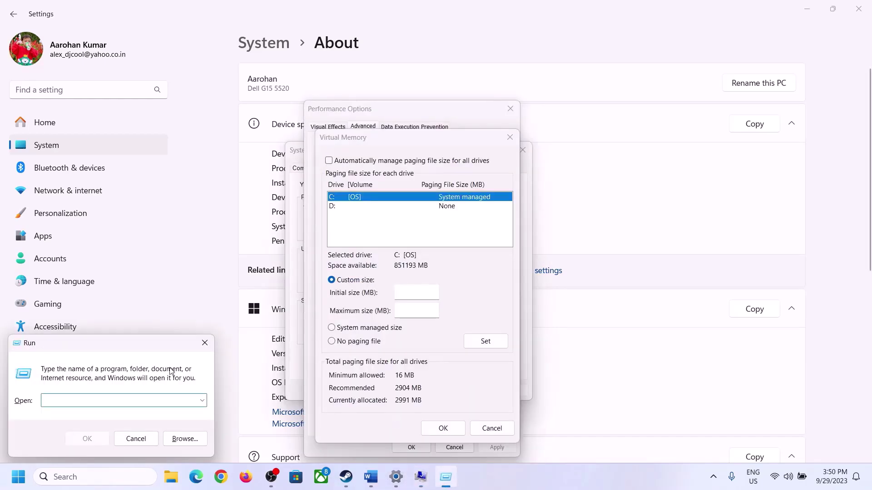
text(calc)
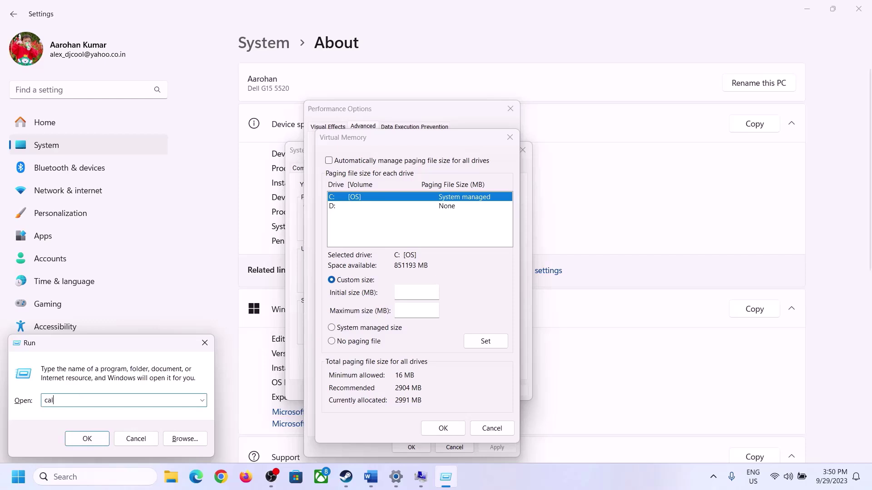
click(87, 439)
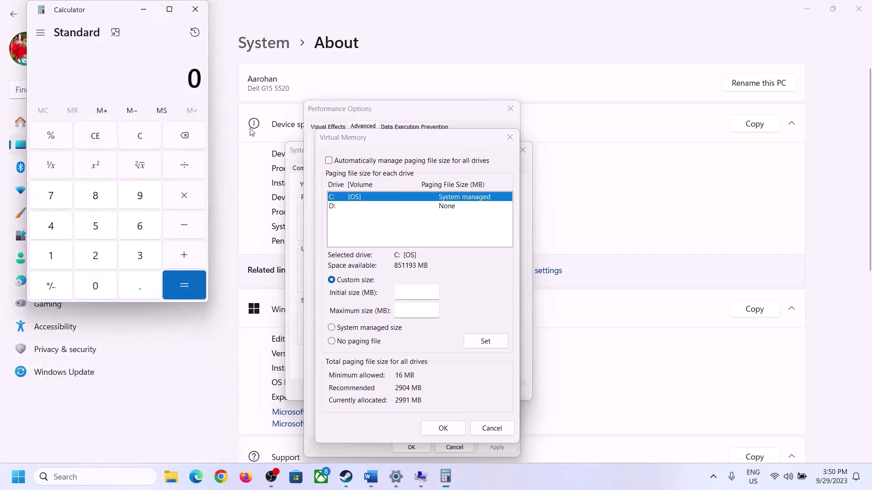
drag(114, 18, 641, 149)
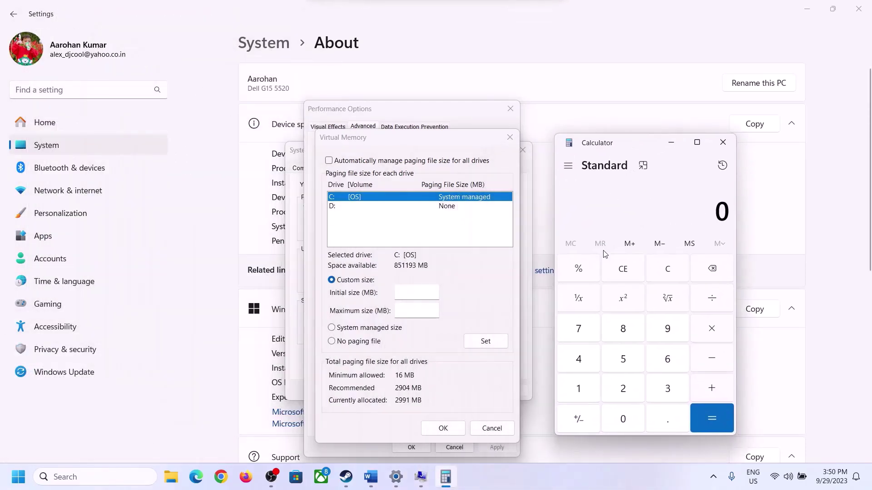
Step: Check the size formulas in the Word notes and calculate 16 × 1024 in Calculator to convert the installed RAM to MB
click(370, 483)
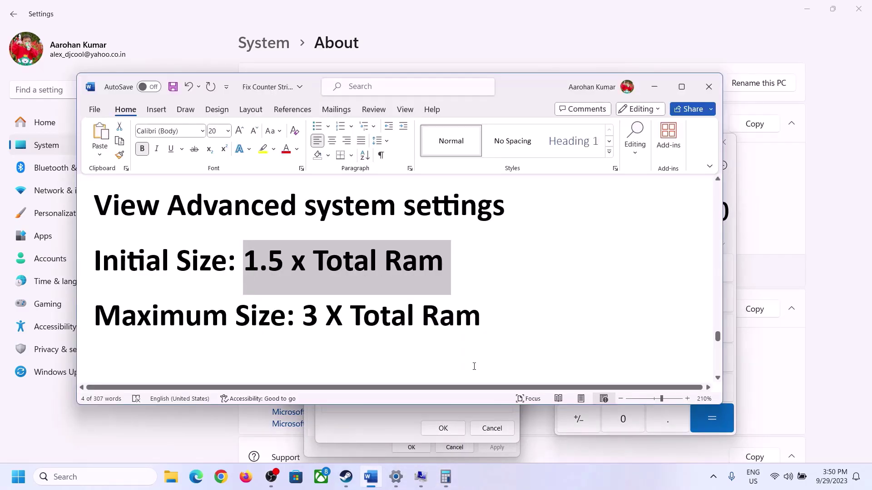
click(445, 477)
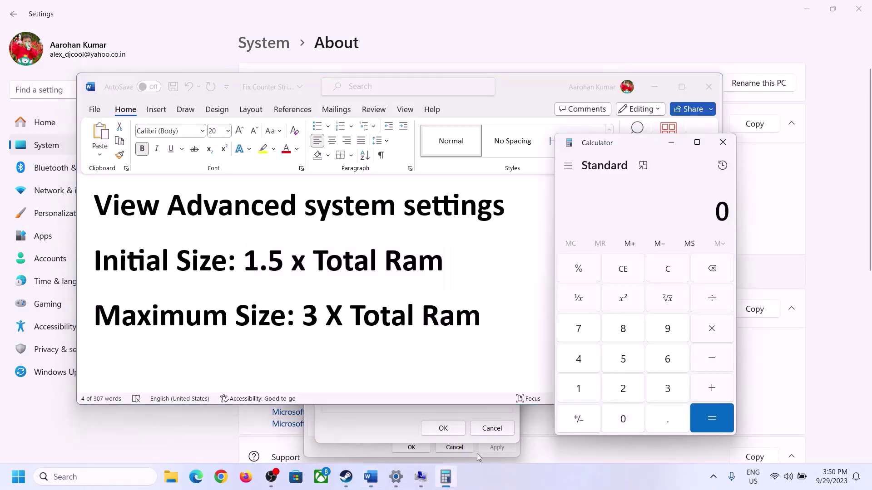
click(579, 392)
click(666, 362)
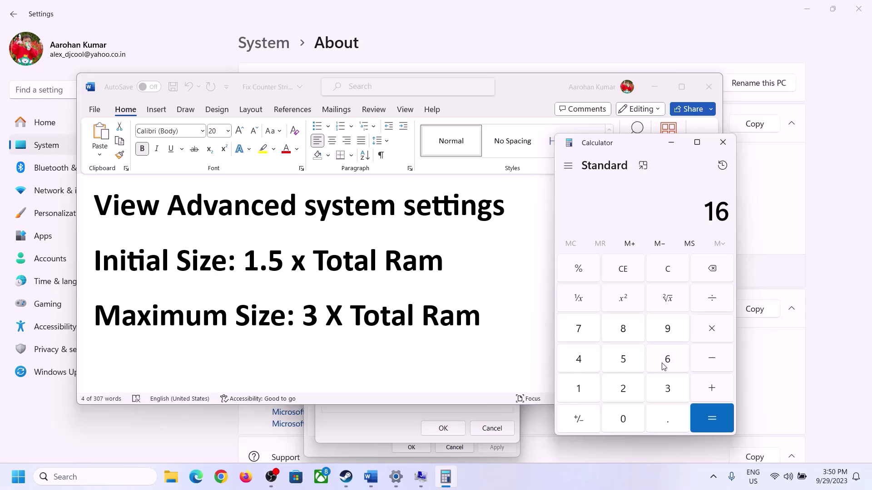
click(670, 277)
click(585, 390)
click(654, 363)
click(712, 335)
click(578, 391)
click(623, 420)
click(623, 389)
click(586, 366)
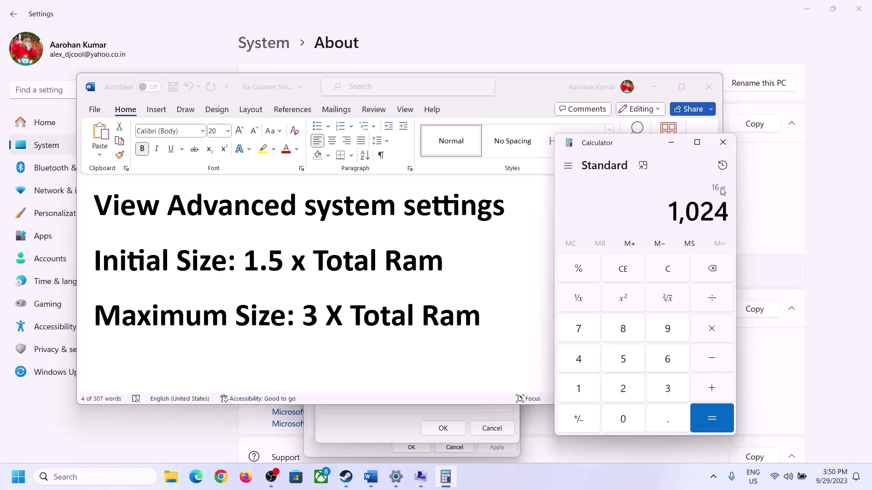
click(710, 419)
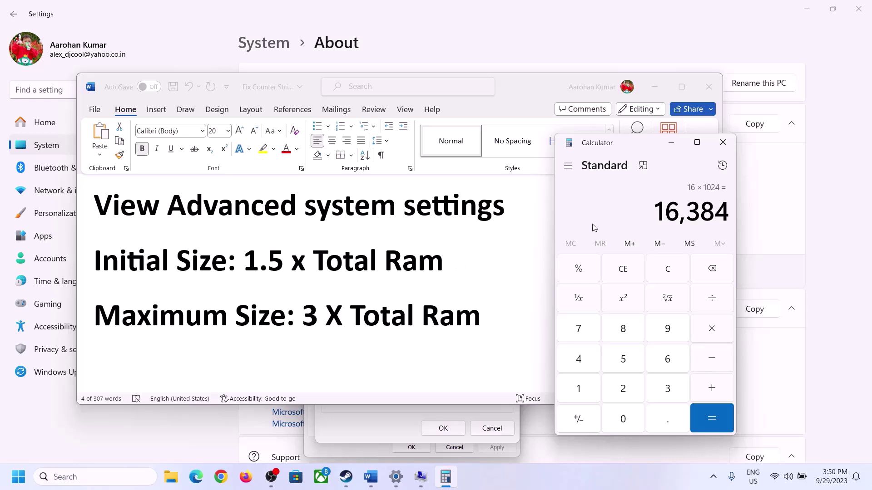
Step: Multiply the RAM in MB by 1.5 to get the initial paging file size
click(714, 334)
click(590, 393)
click(665, 425)
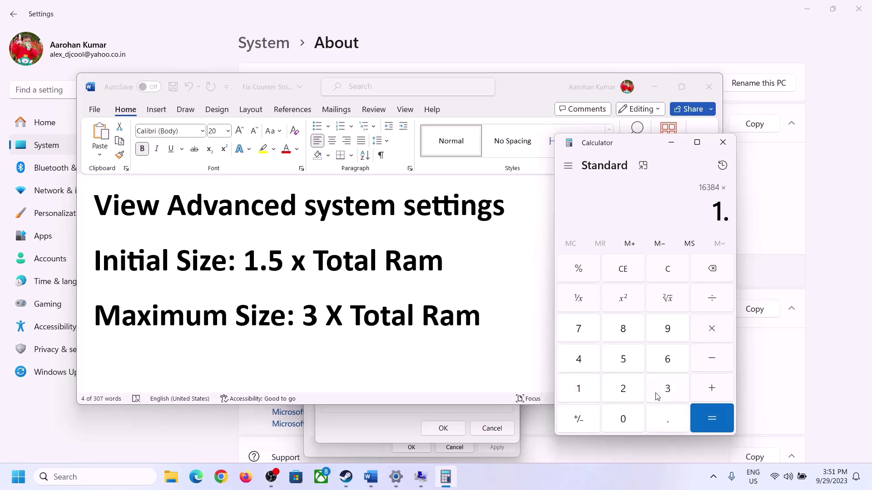
click(628, 362)
click(711, 414)
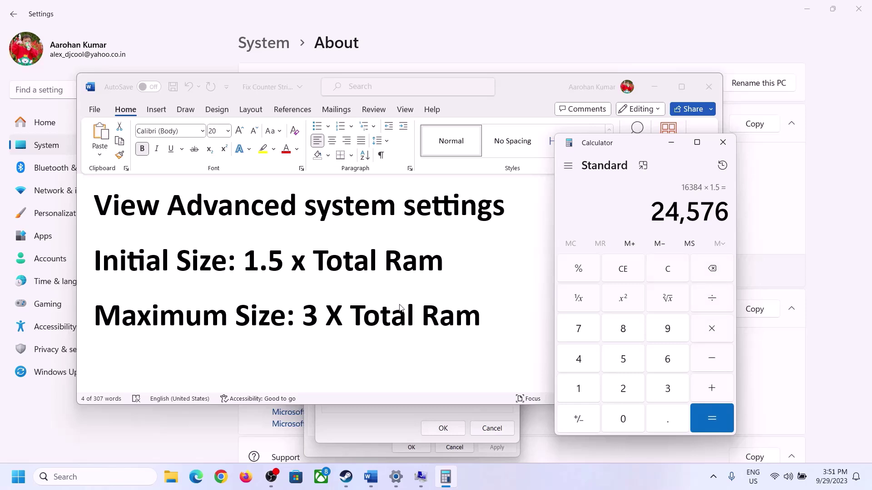
Step: Set the initial size of drive C:'s custom paging file to 24576 MB
click(403, 408)
click(412, 293)
text(2)
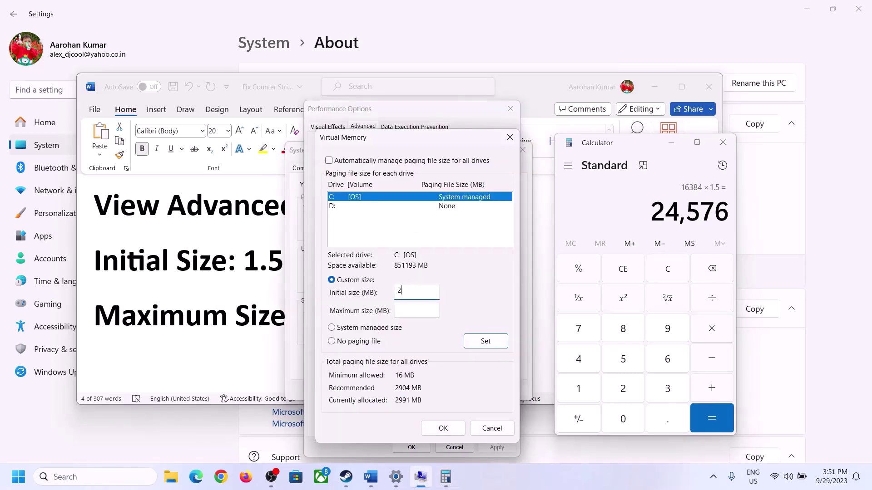
text(4576)
click(436, 310)
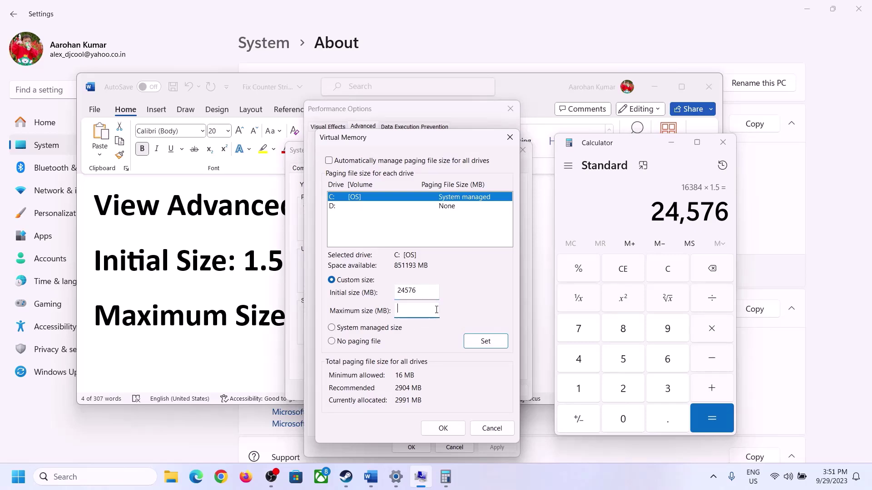
Step: Review the maximum size formula and the installed RAM, clear the calculator and calculate 16 × 1024 again
click(272, 320)
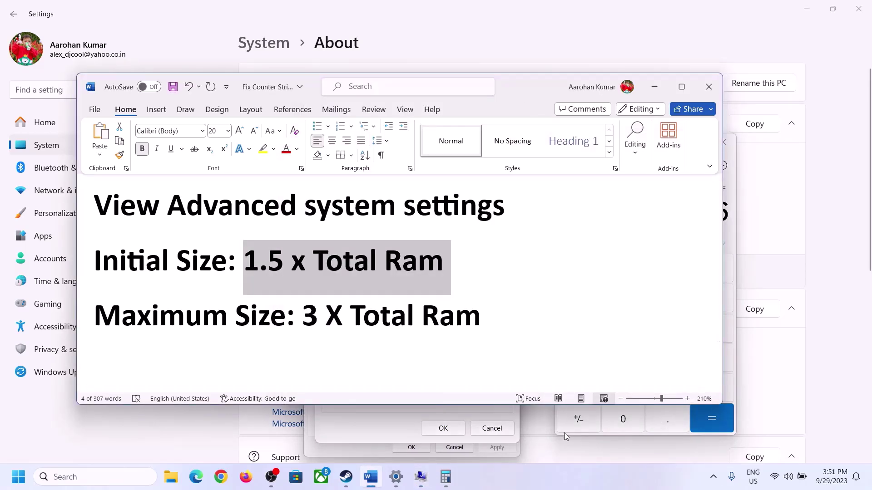
click(732, 237)
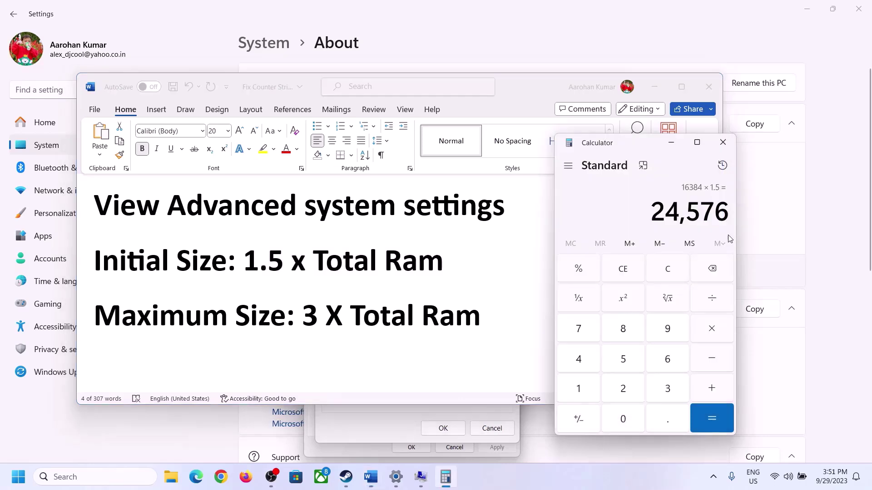
click(667, 269)
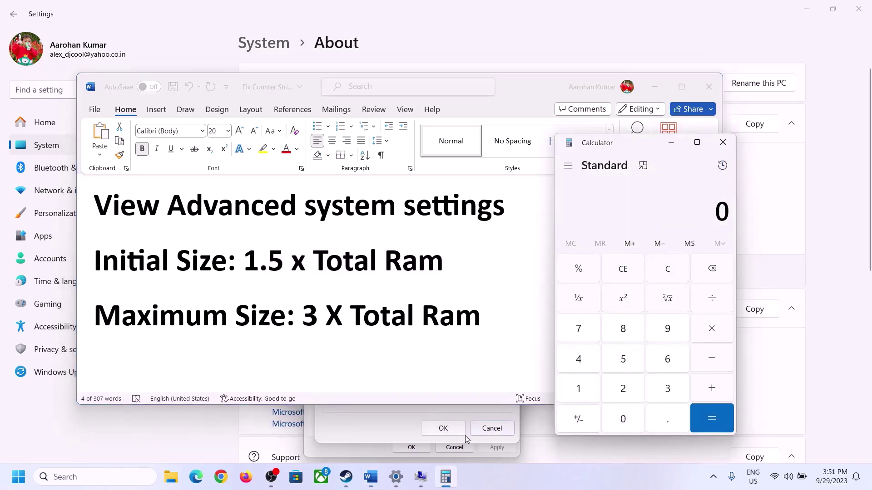
click(396, 477)
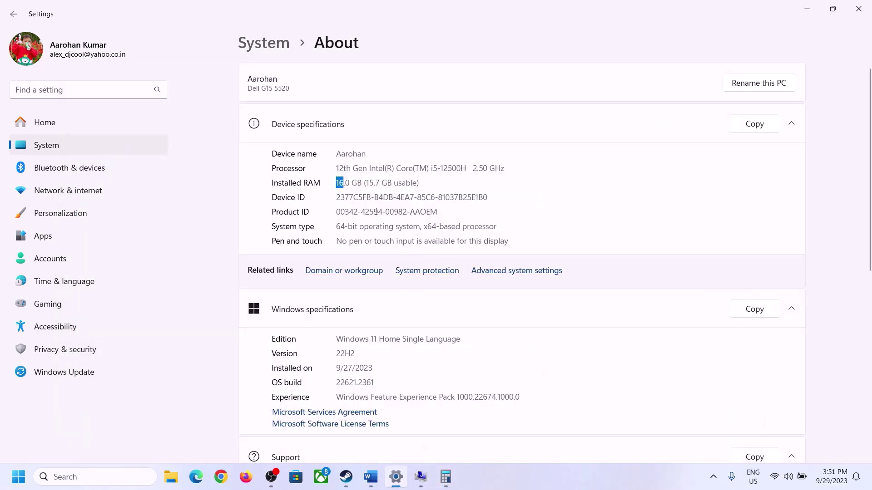
click(446, 477)
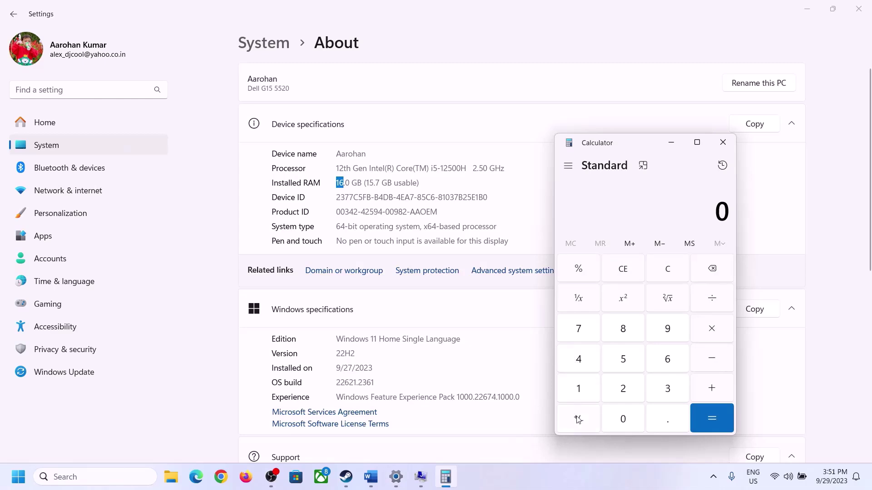
click(589, 386)
click(666, 360)
click(710, 330)
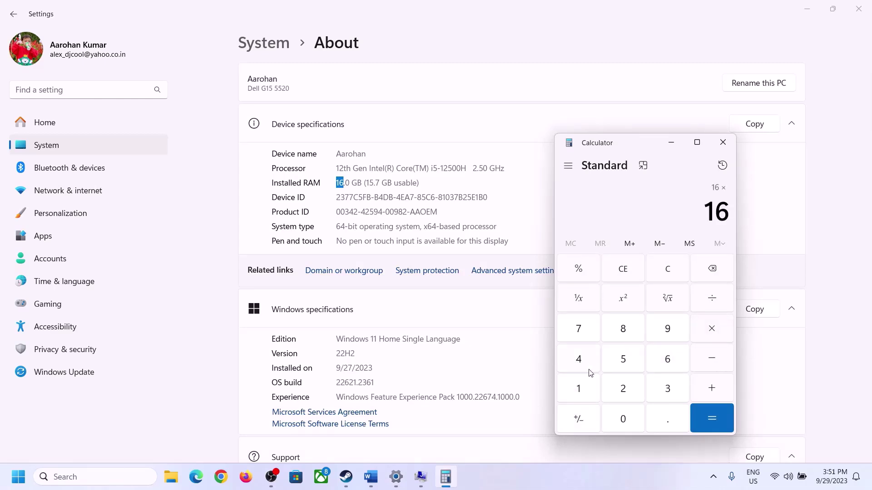
click(584, 384)
click(617, 416)
click(625, 389)
click(581, 363)
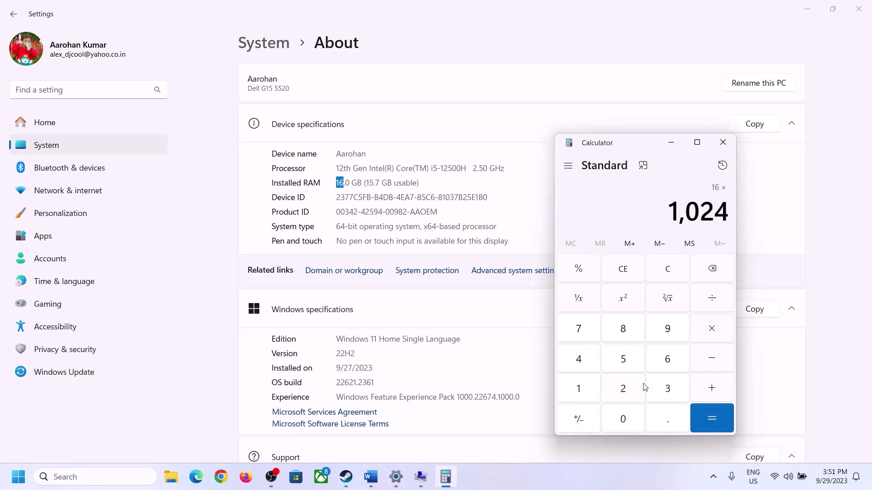
click(706, 427)
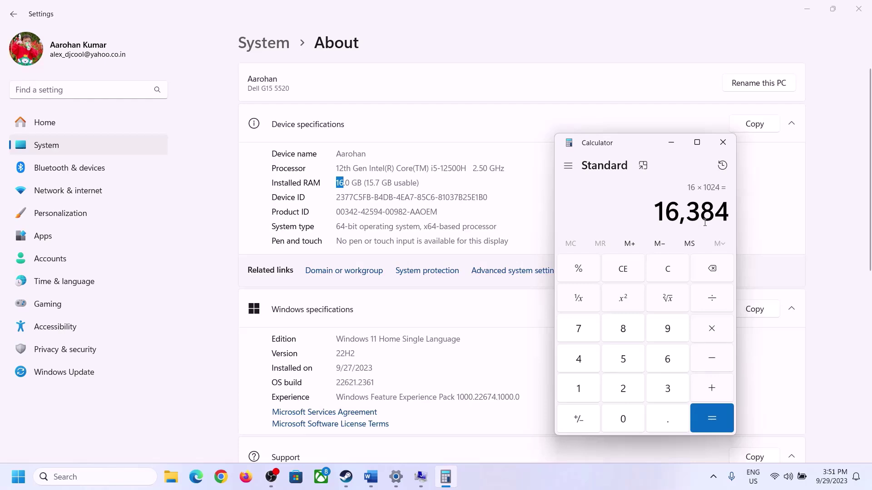
Step: Check the maximum size formula in the Word notes and multiply the RAM in MB by 3
click(371, 477)
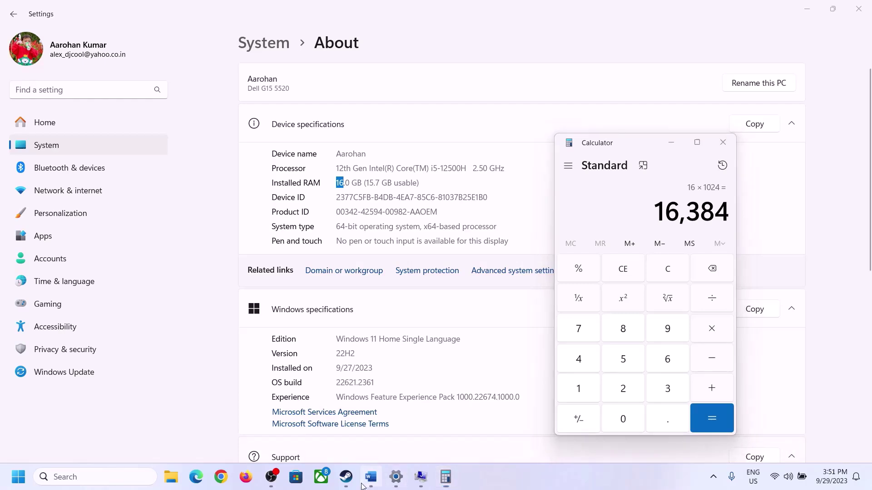
click(445, 477)
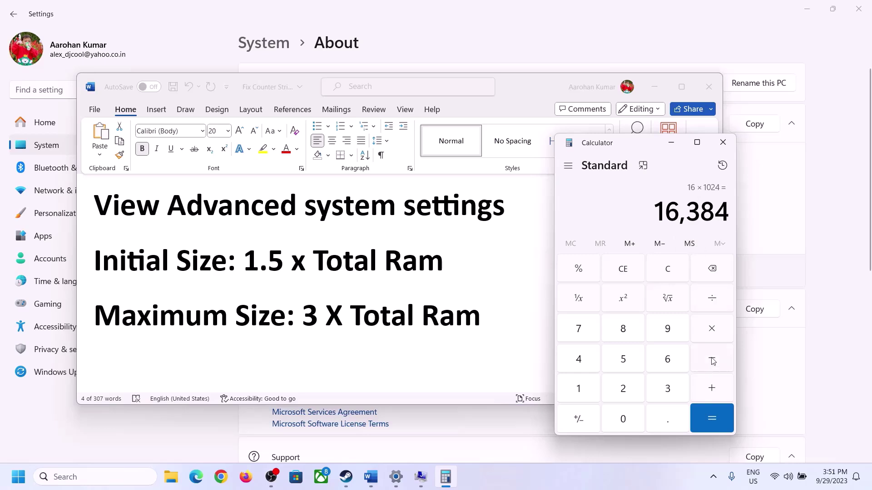
click(709, 330)
click(664, 389)
click(722, 418)
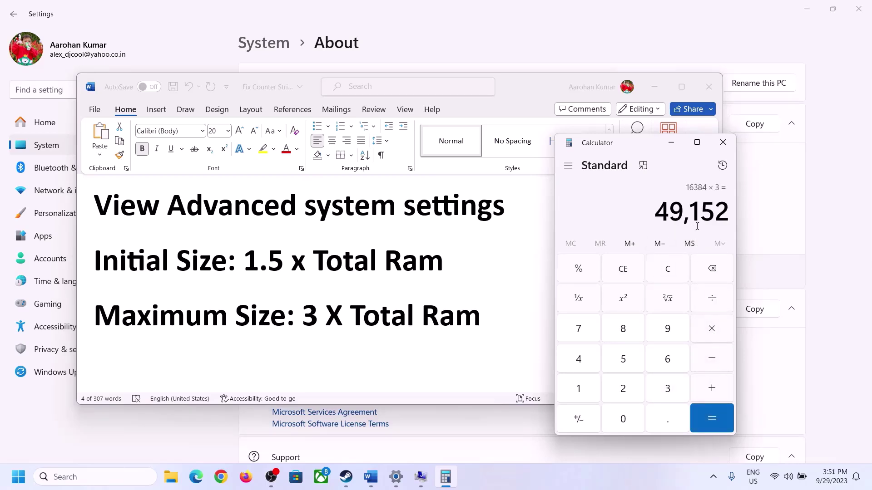
Step: Set the maximum size of drive C:'s paging file to 49152 MB and apply the custom size
click(421, 477)
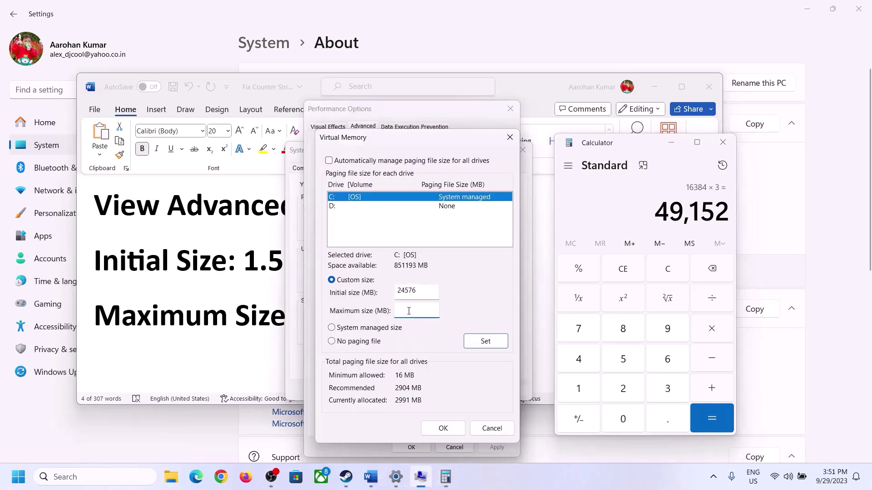
text(49152)
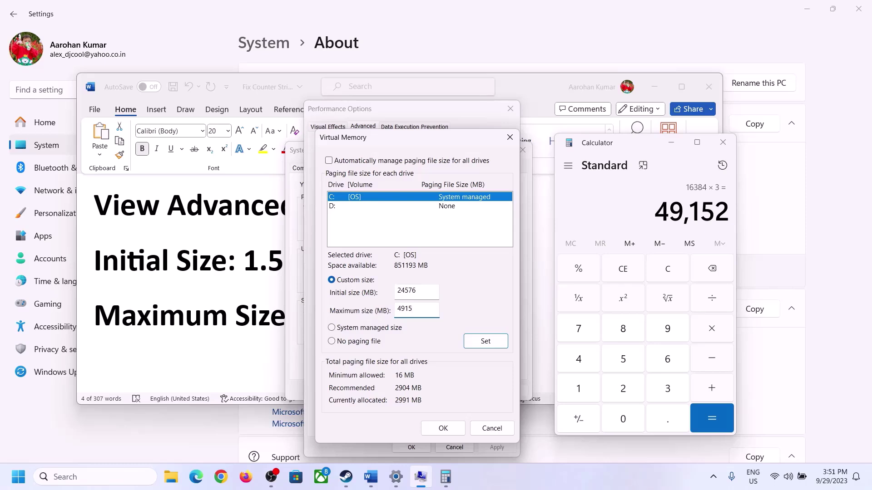
click(485, 342)
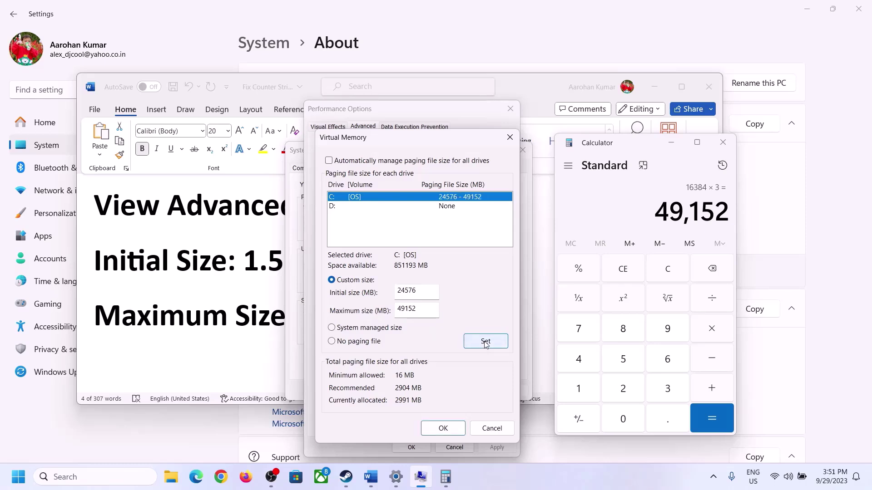
Step: Confirm the Virtual Memory, Performance Options and System Properties changes and dismiss the restart request without restarting
click(446, 429)
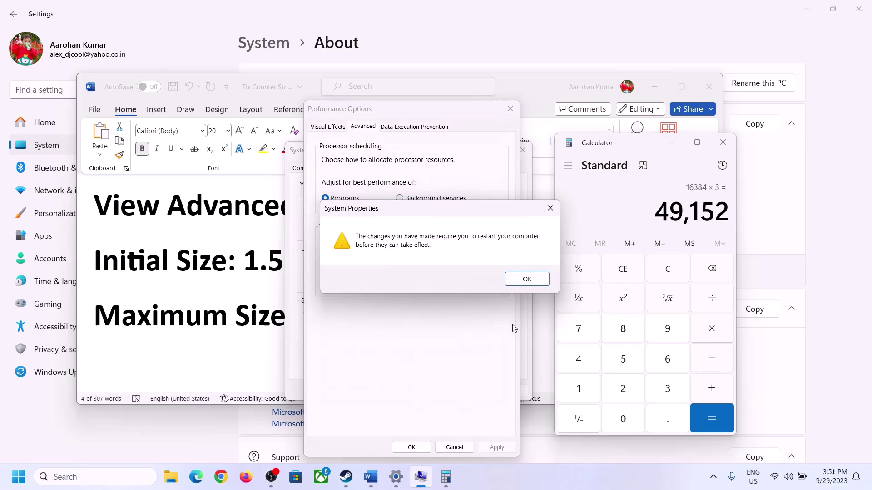
click(539, 279)
click(411, 447)
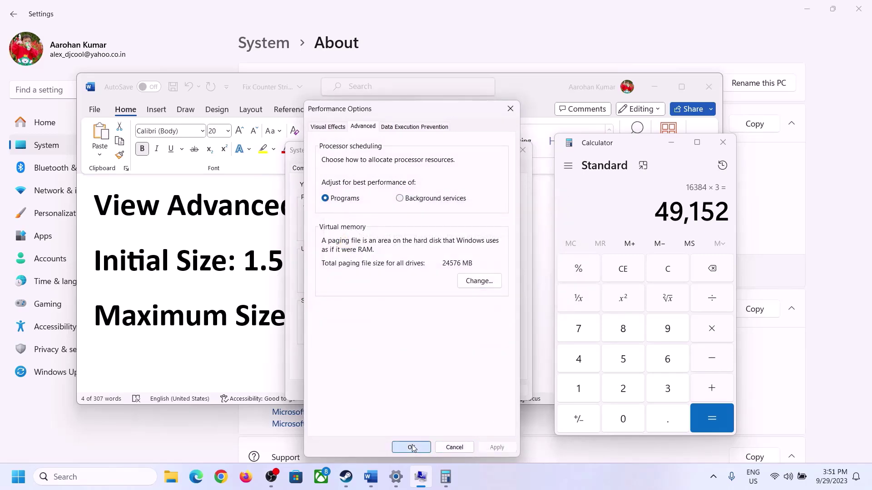
click(412, 389)
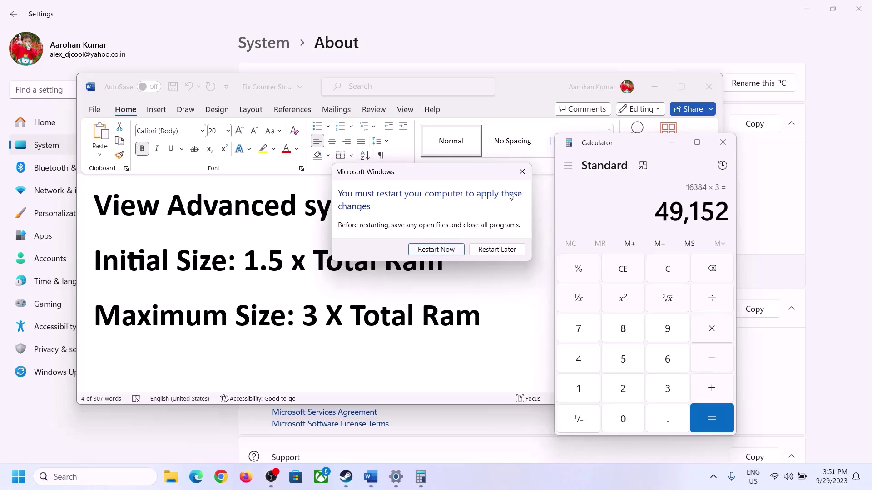
click(521, 171)
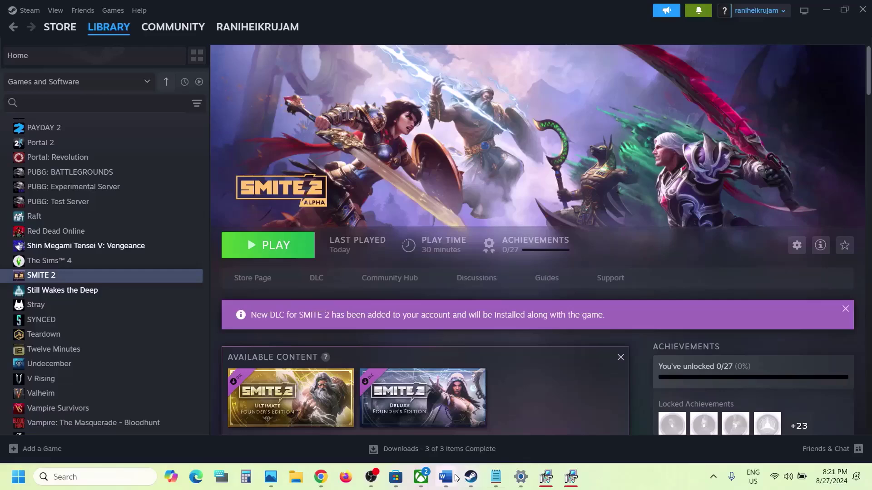
Step: Switch to the Word notes and highlight the Step 12 advice about Windowed mode and lower Video & Graphics Settings
click(453, 477)
scroll(360, 321, down, 5)
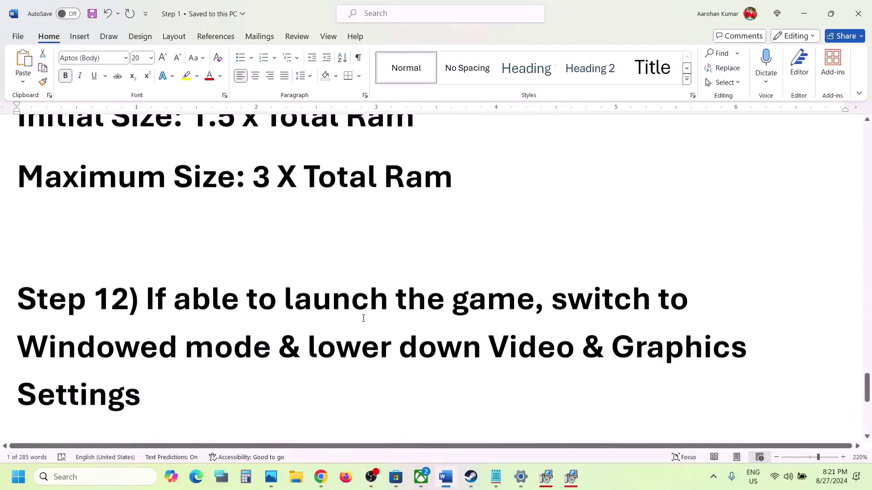
drag(151, 294, 220, 397)
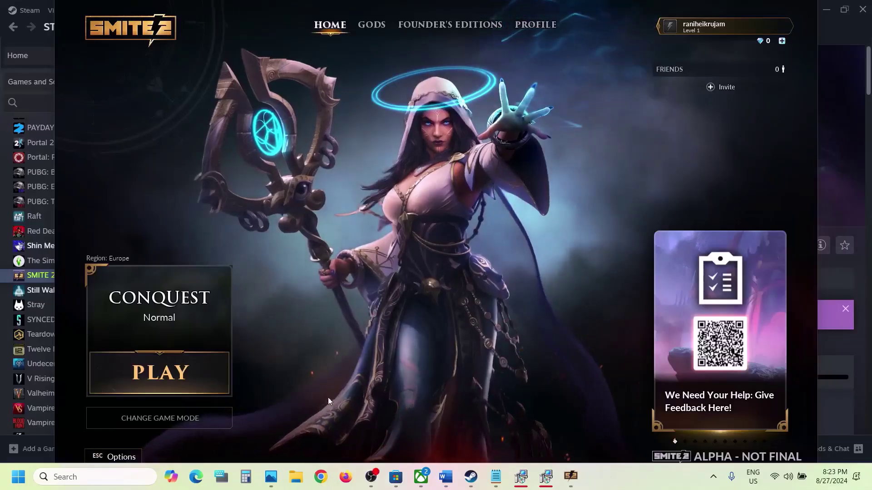
Step: Open the video settings in the SMITE 2 game and set the resolution to 1,920 x 1,080
click(114, 458)
click(446, 246)
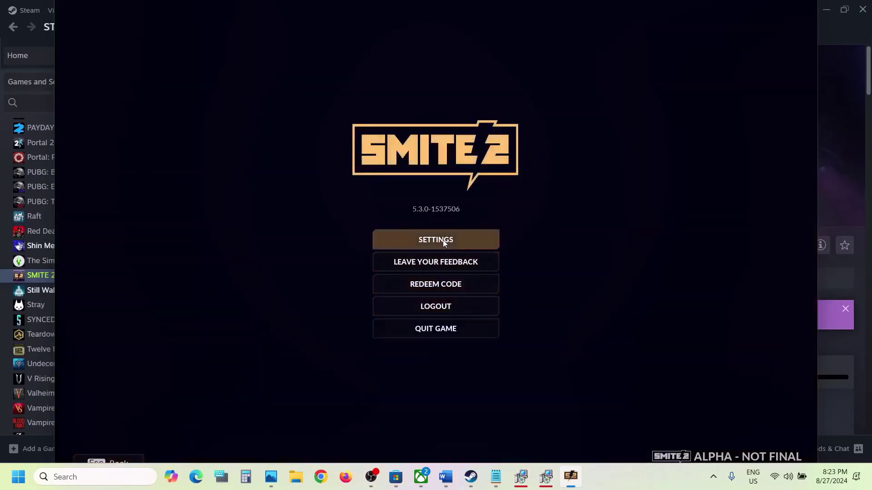
mouse_move(376, 164)
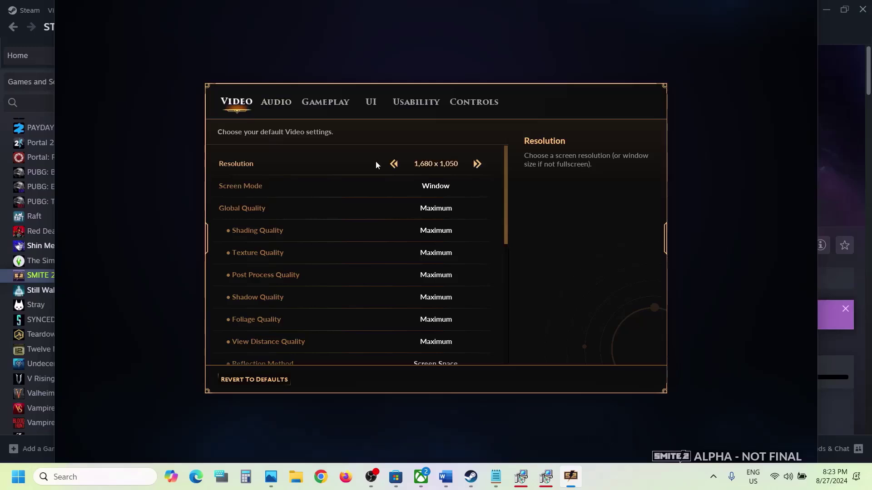
click(478, 164)
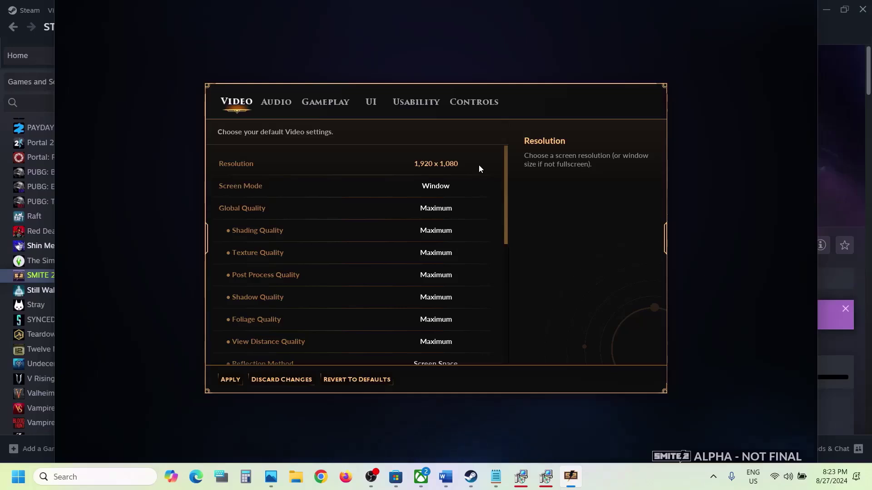
mouse_move(460, 183)
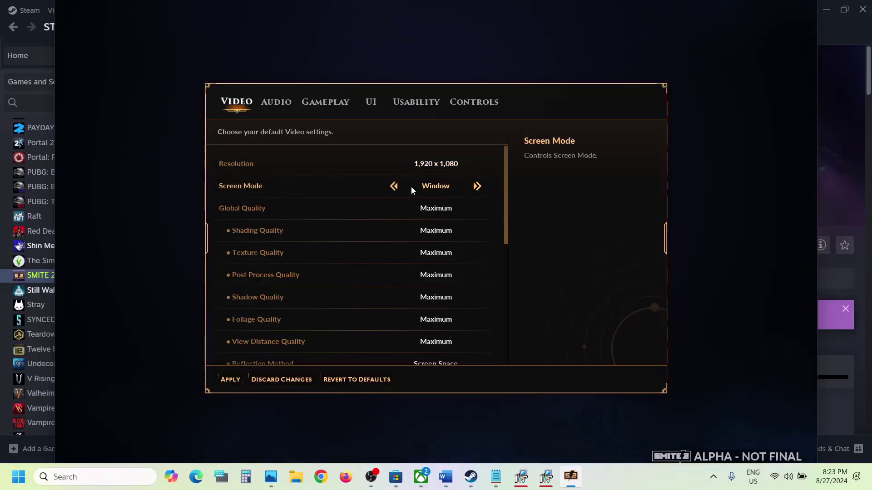
click(394, 165)
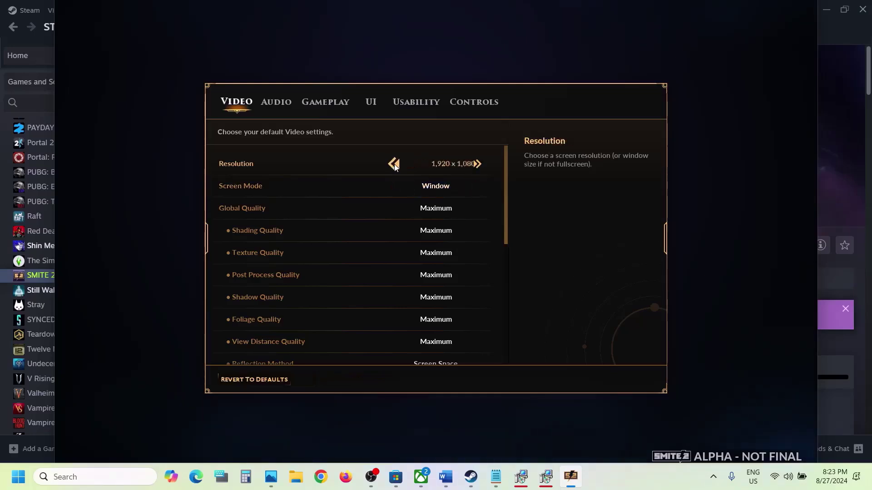
click(476, 164)
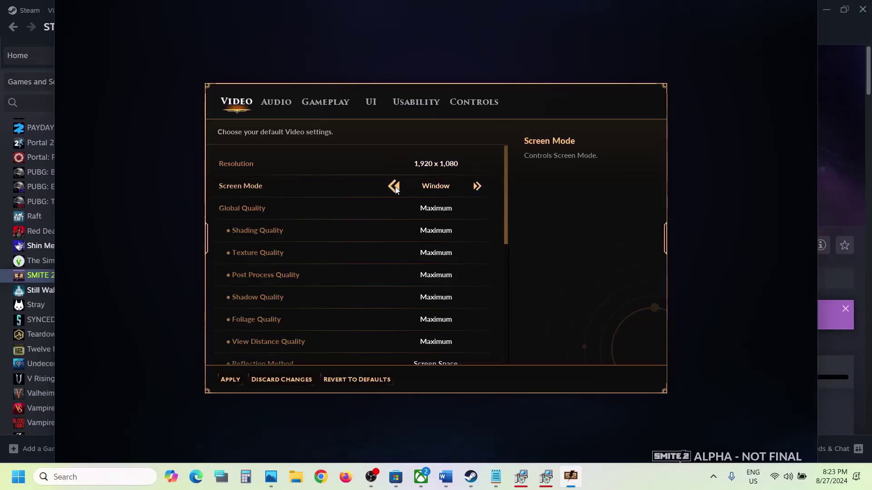
Step: Cycle Screen Mode through its options back to Window and lower Global Quality to Medium
click(394, 186)
click(393, 187)
click(393, 186)
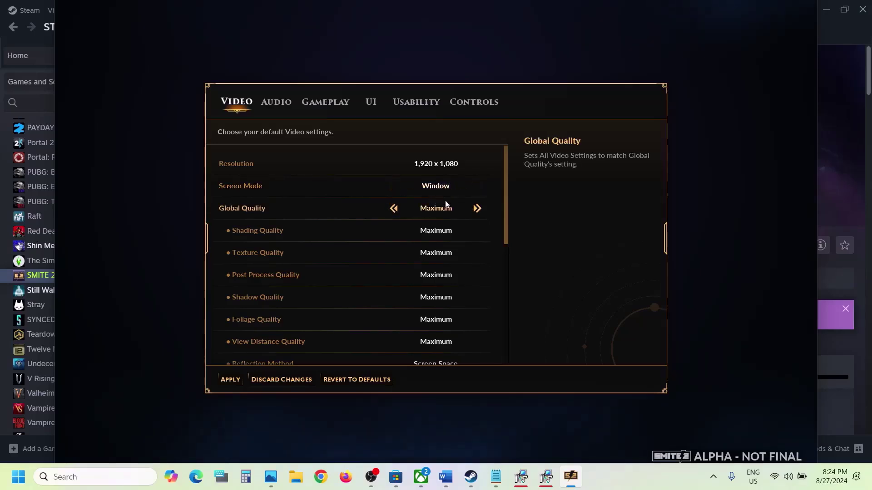
click(394, 209)
click(394, 209)
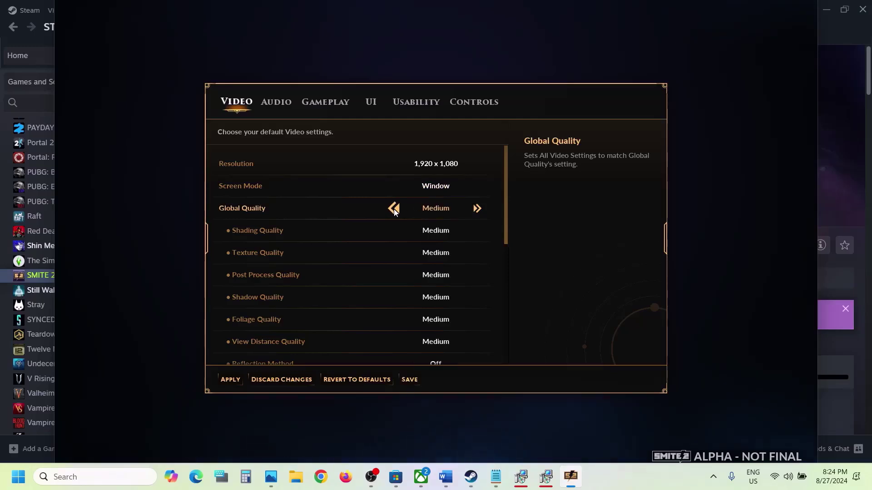
scroll(374, 296, down, 10)
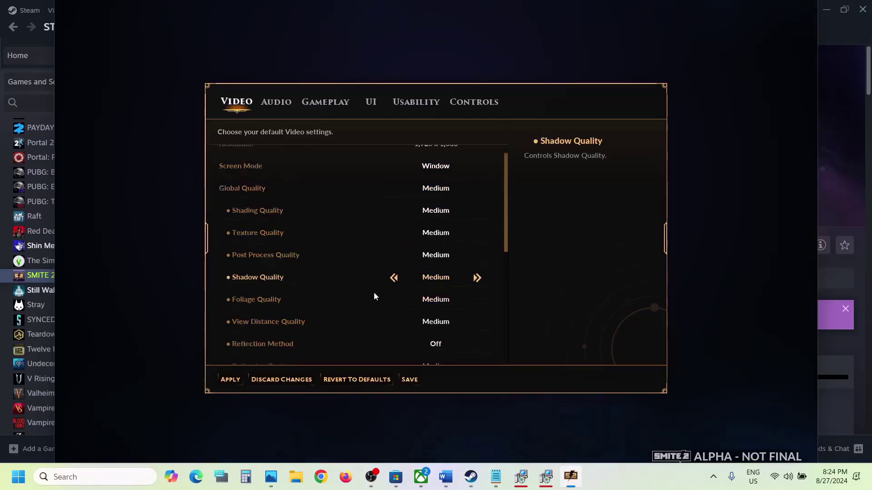